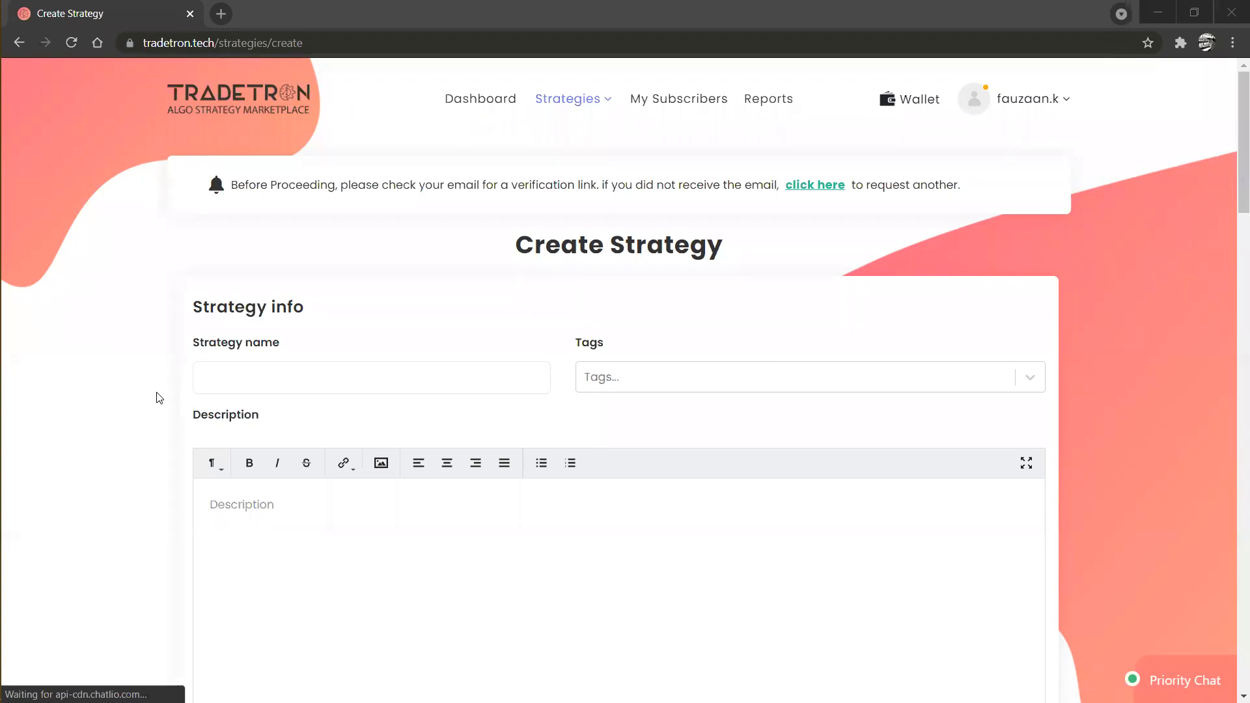
Step: Name the new strategy "Webinar on continuous straddle"
{"action": "scroll", "coordinate": [158, 398], "scroll_direction": "down", "scroll_amount": 1}
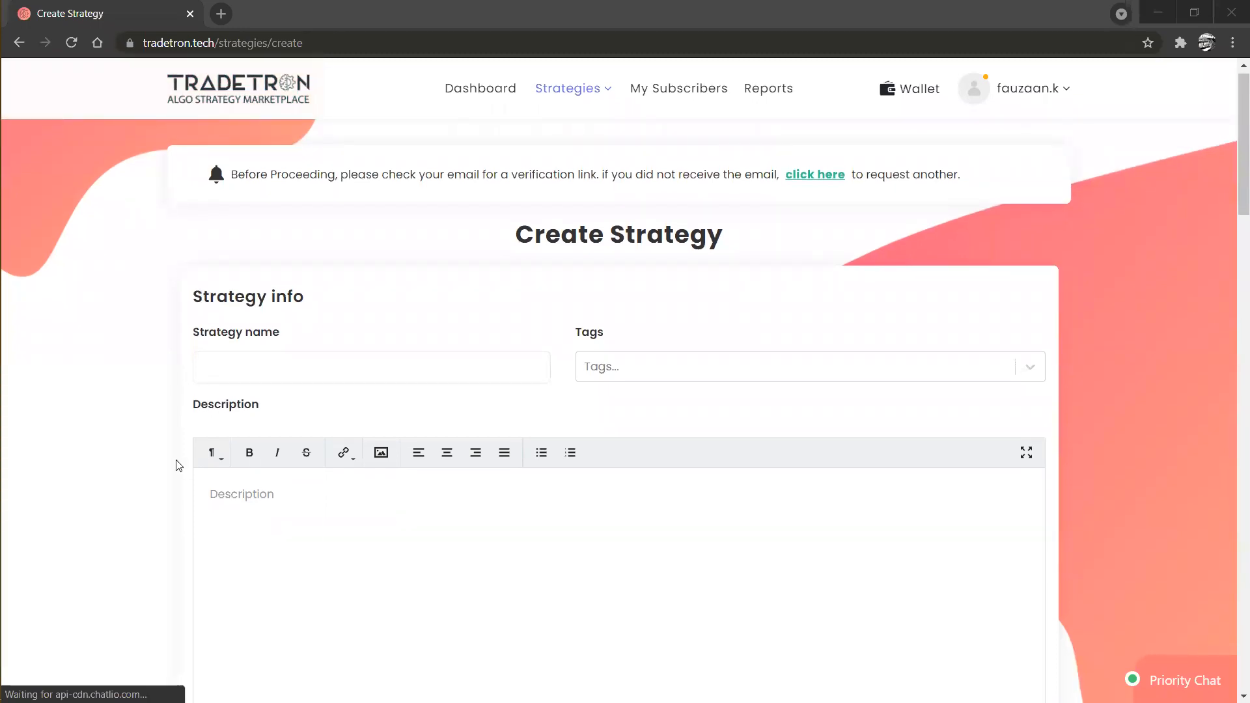
{"action": "scroll", "coordinate": [179, 465], "scroll_direction": "down", "scroll_amount": 1}
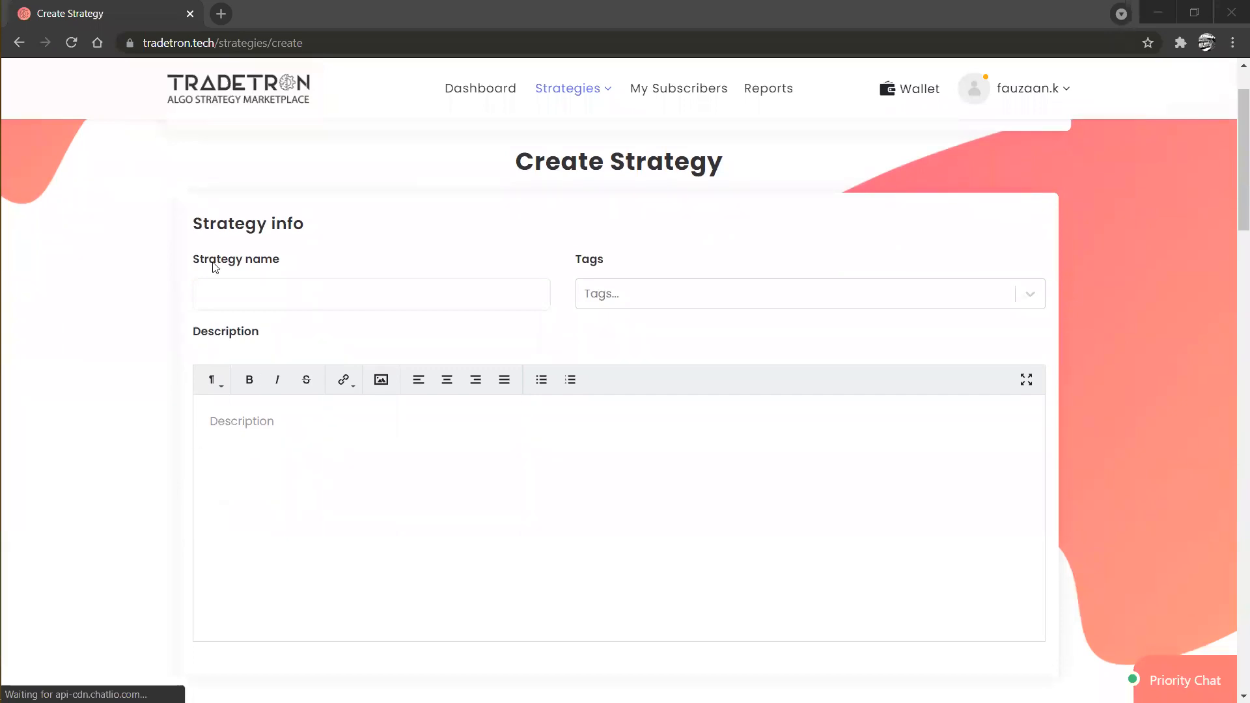
{"action": "left_click", "coordinate": [227, 281]}
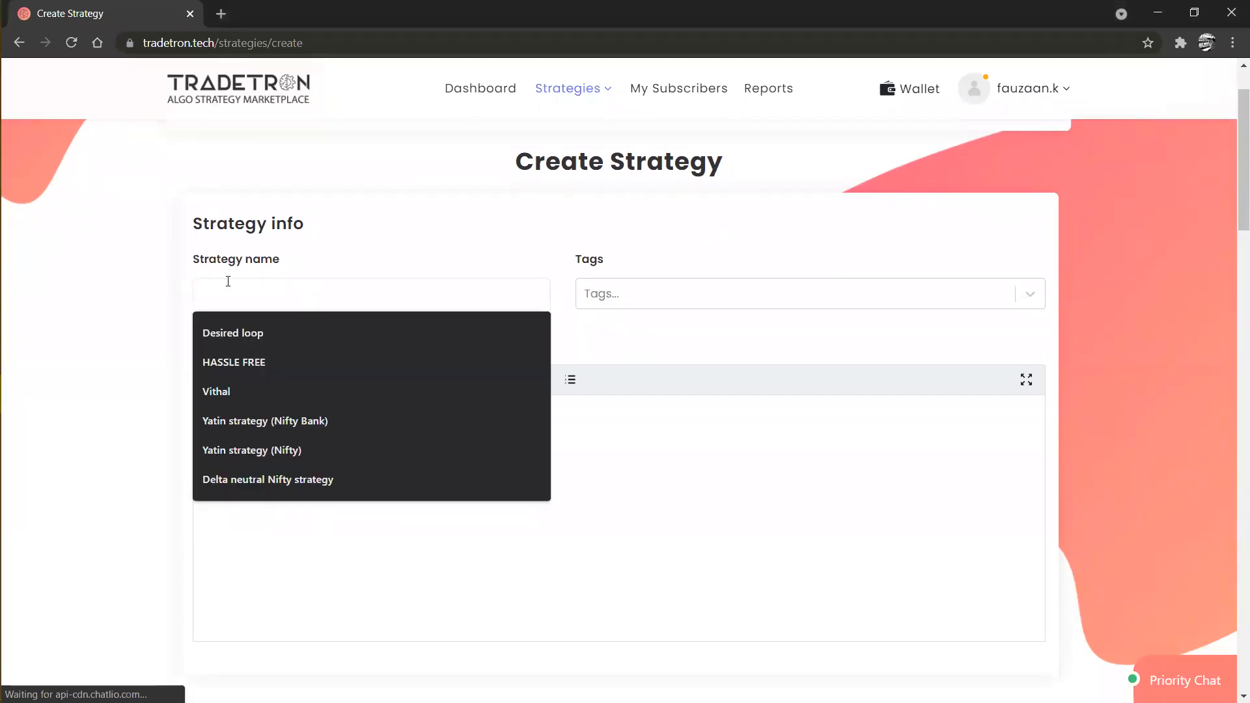
{"action": "type", "text": "Webinar "}
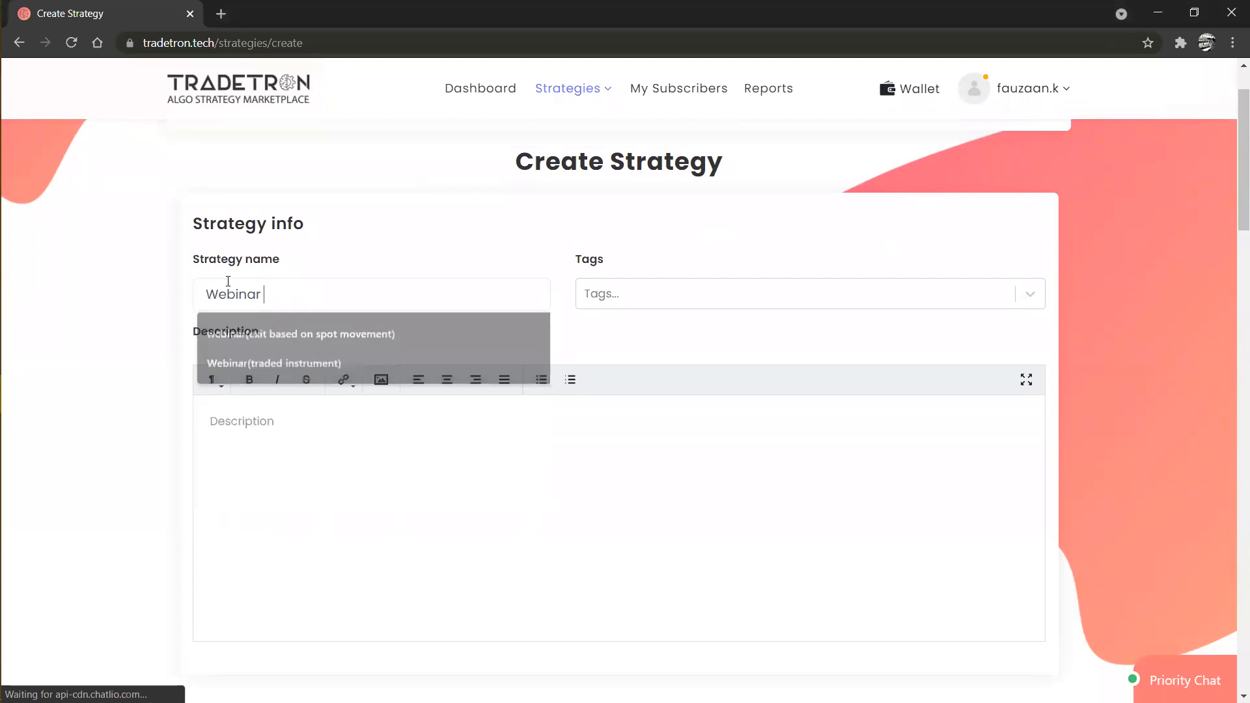
{"action": "type", "text": "on continuous straddle"}
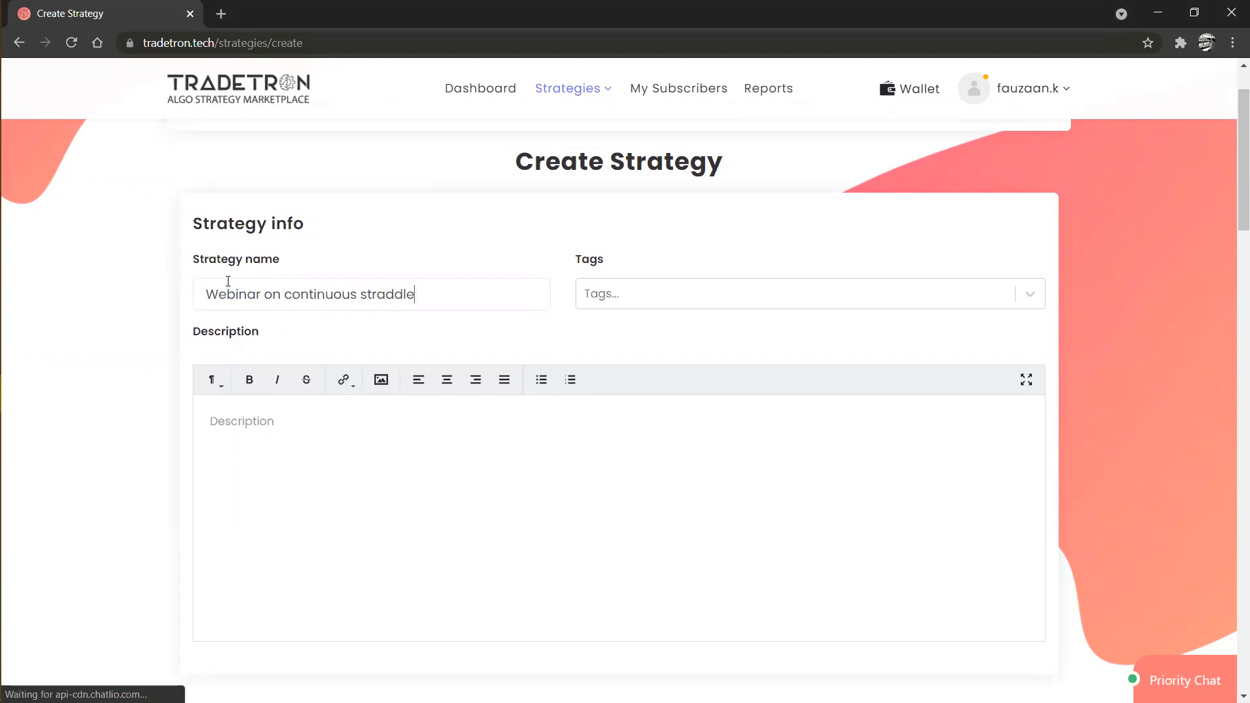
Step: Tag the strategy with Volatility and enter "abcxyz" as its description
{"action": "left_click", "coordinate": [656, 283]}
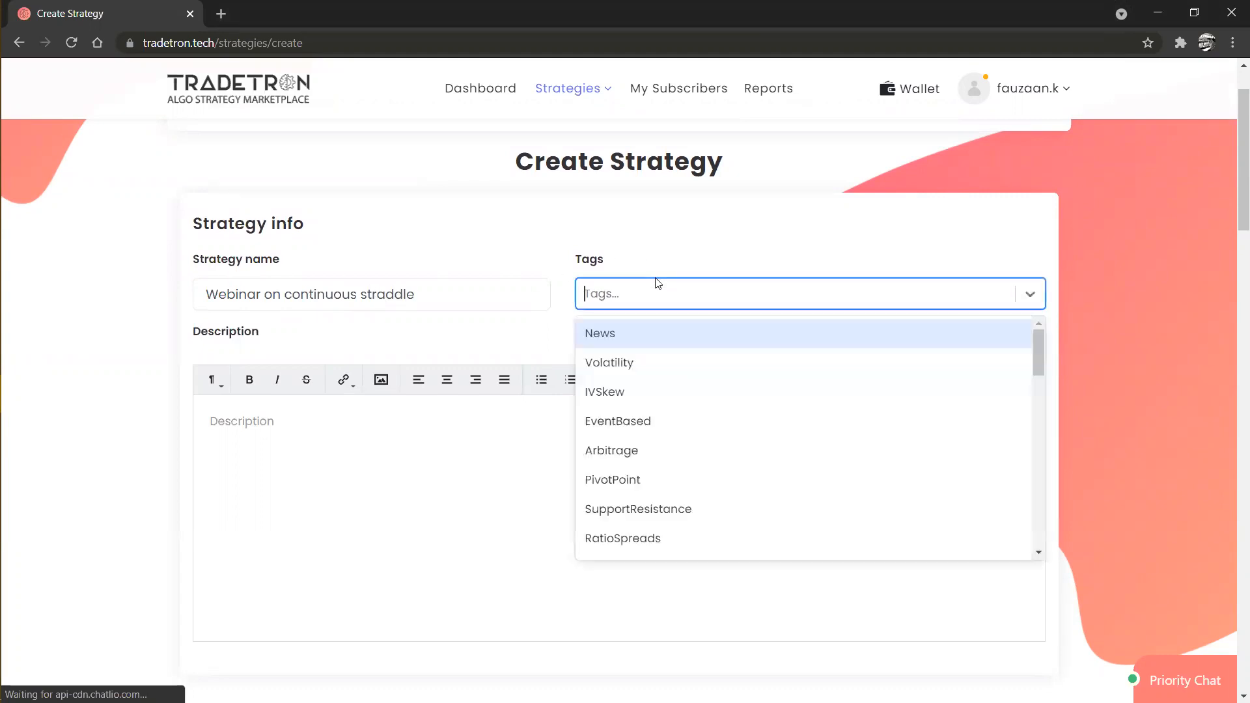
{"action": "left_click", "coordinate": [622, 362]}
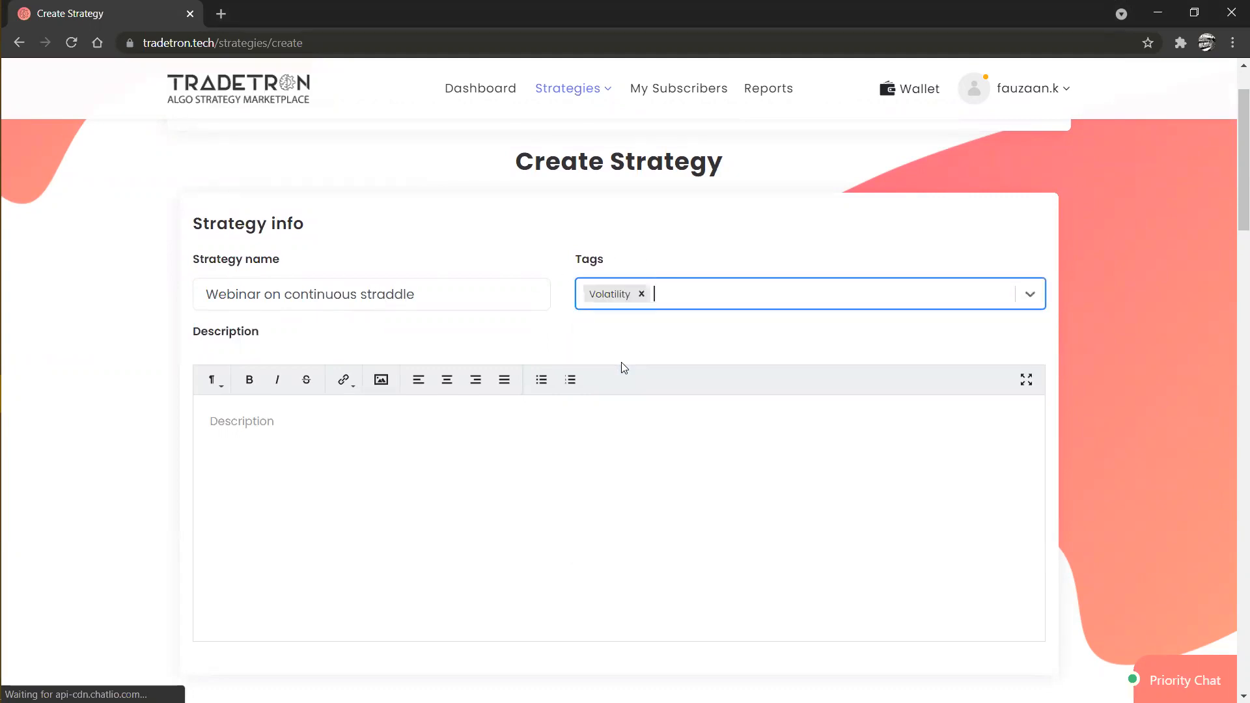
{"action": "left_click", "coordinate": [237, 425]}
{"action": "type", "text": "ab"}
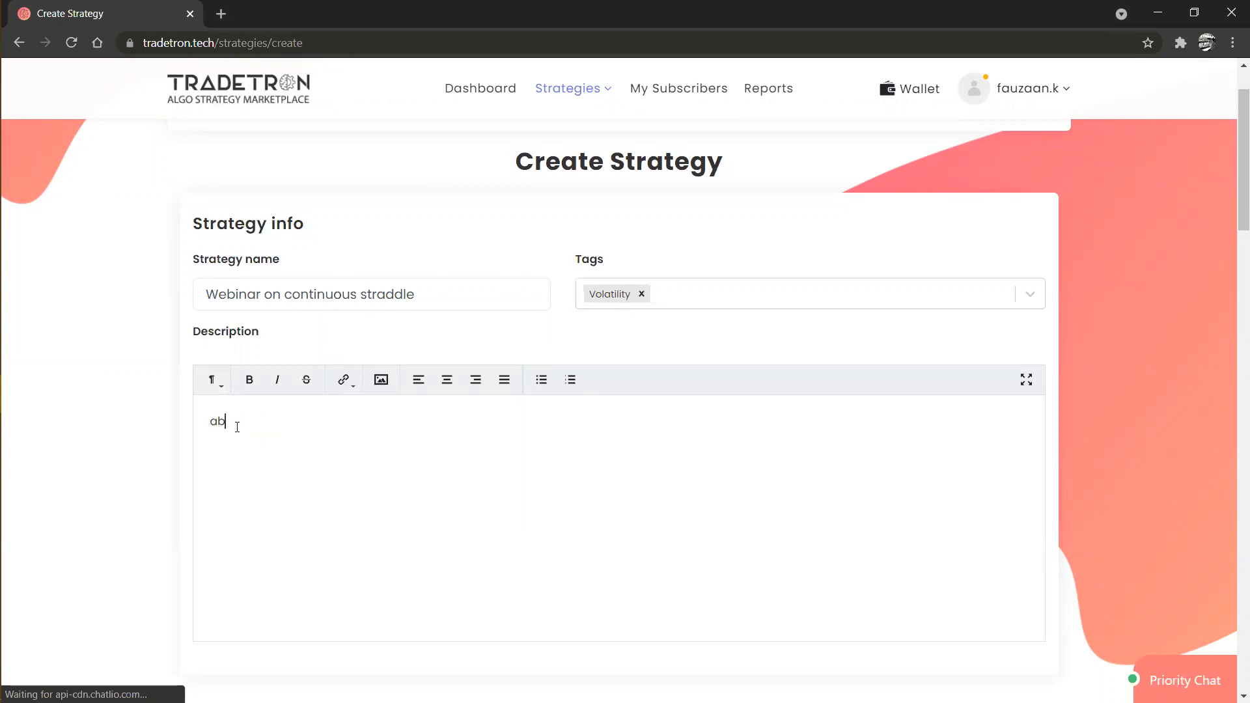
{"action": "type", "text": "cxyz"}
Step: Add a second set to the strategy and remove it again
{"action": "scroll", "coordinate": [237, 427], "scroll_direction": "down", "scroll_amount": 1}
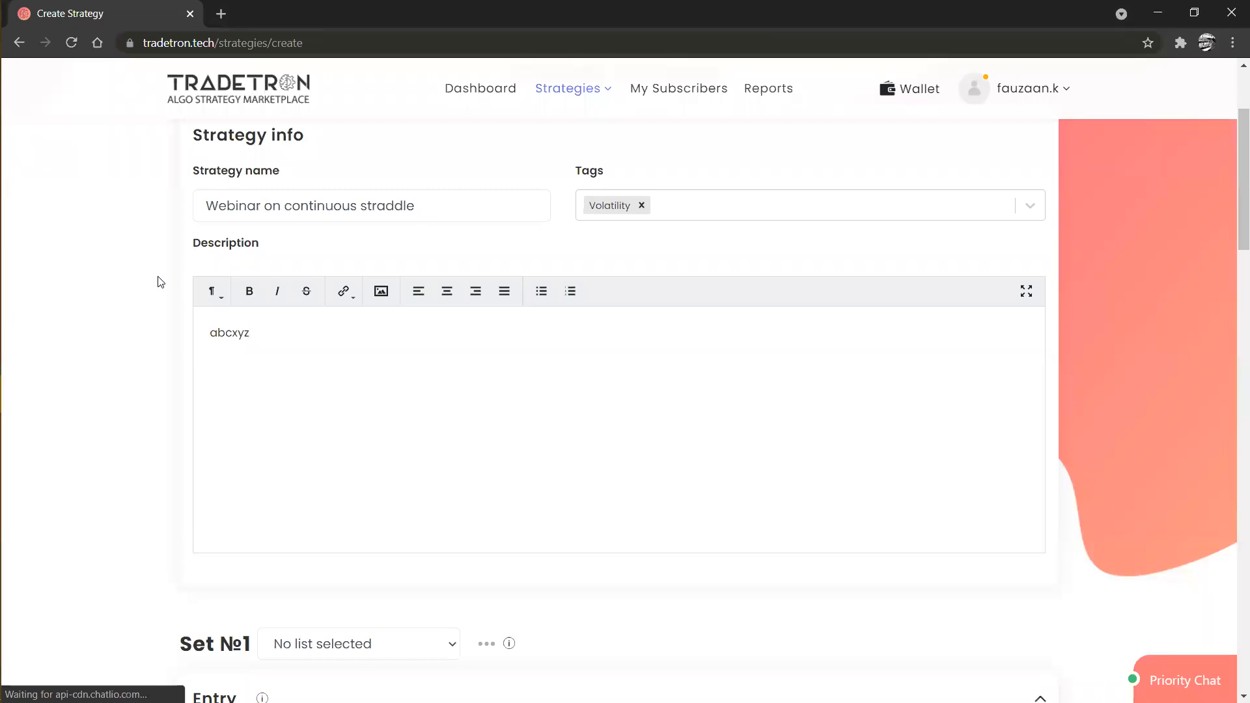
{"action": "scroll", "coordinate": [160, 281], "scroll_direction": "down", "scroll_amount": 6}
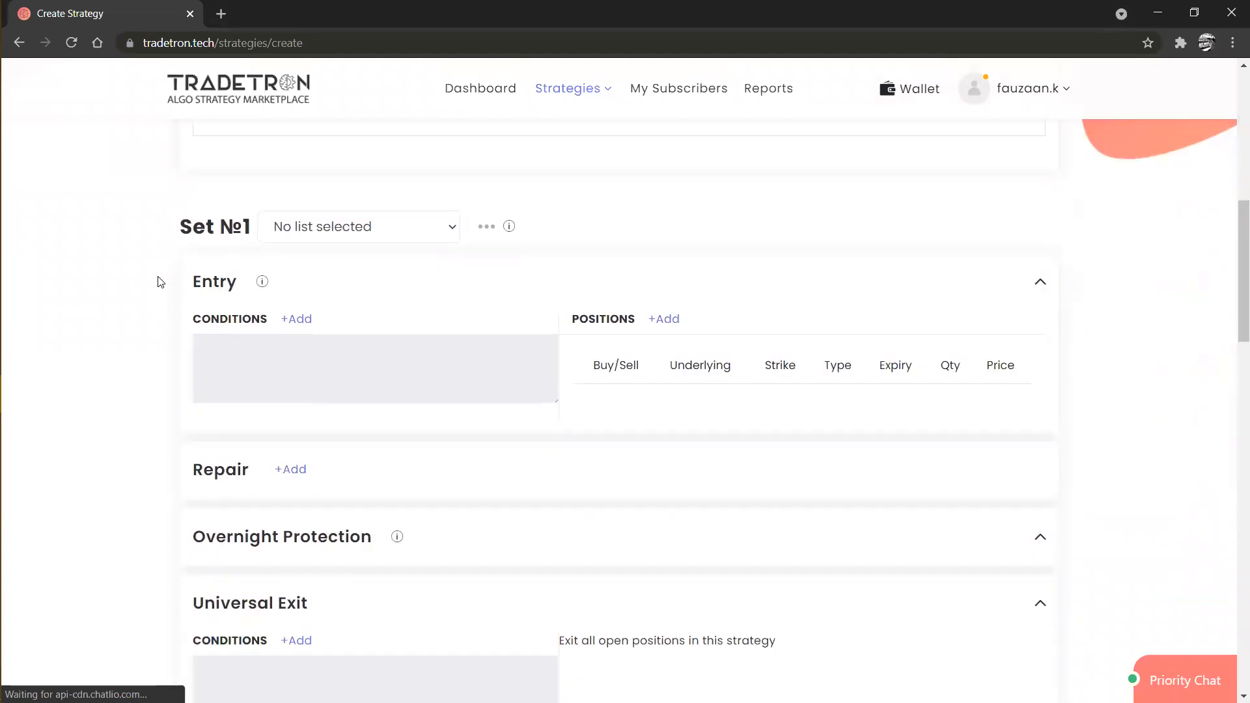
{"action": "scroll", "coordinate": [160, 281], "scroll_direction": "down", "scroll_amount": 1}
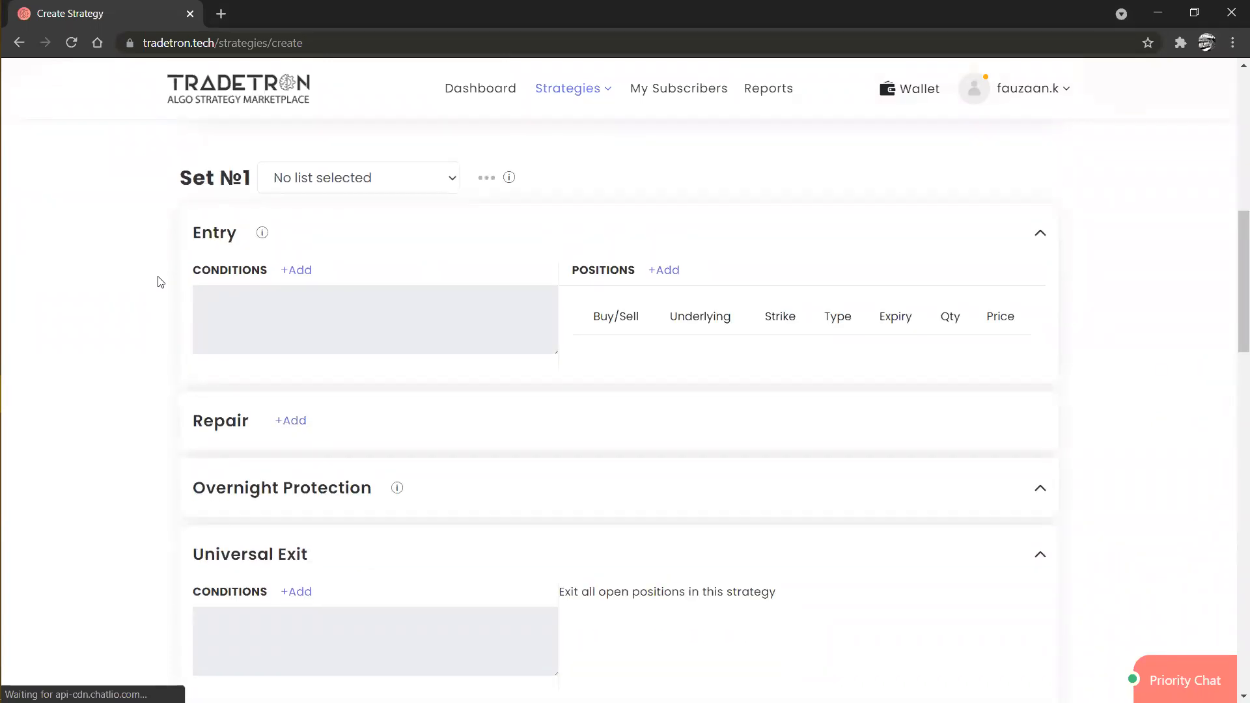
{"action": "scroll", "coordinate": [145, 241], "scroll_direction": "down", "scroll_amount": 2}
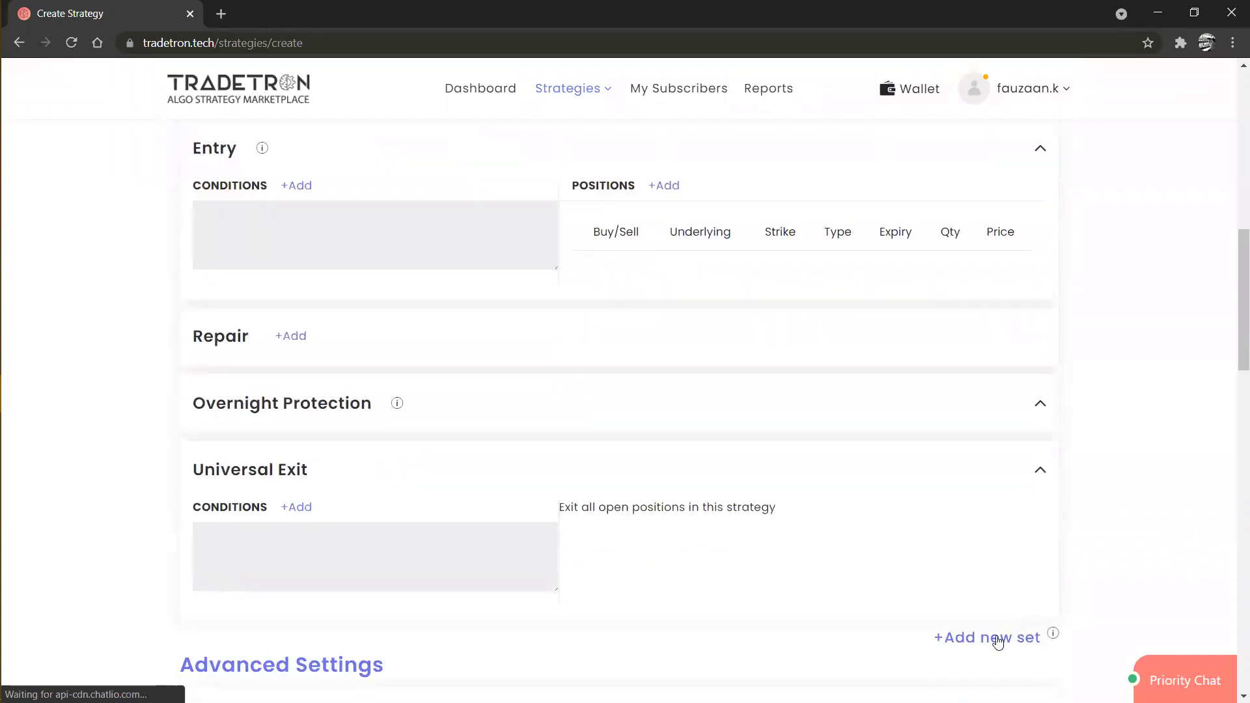
{"action": "left_click", "coordinate": [998, 639]}
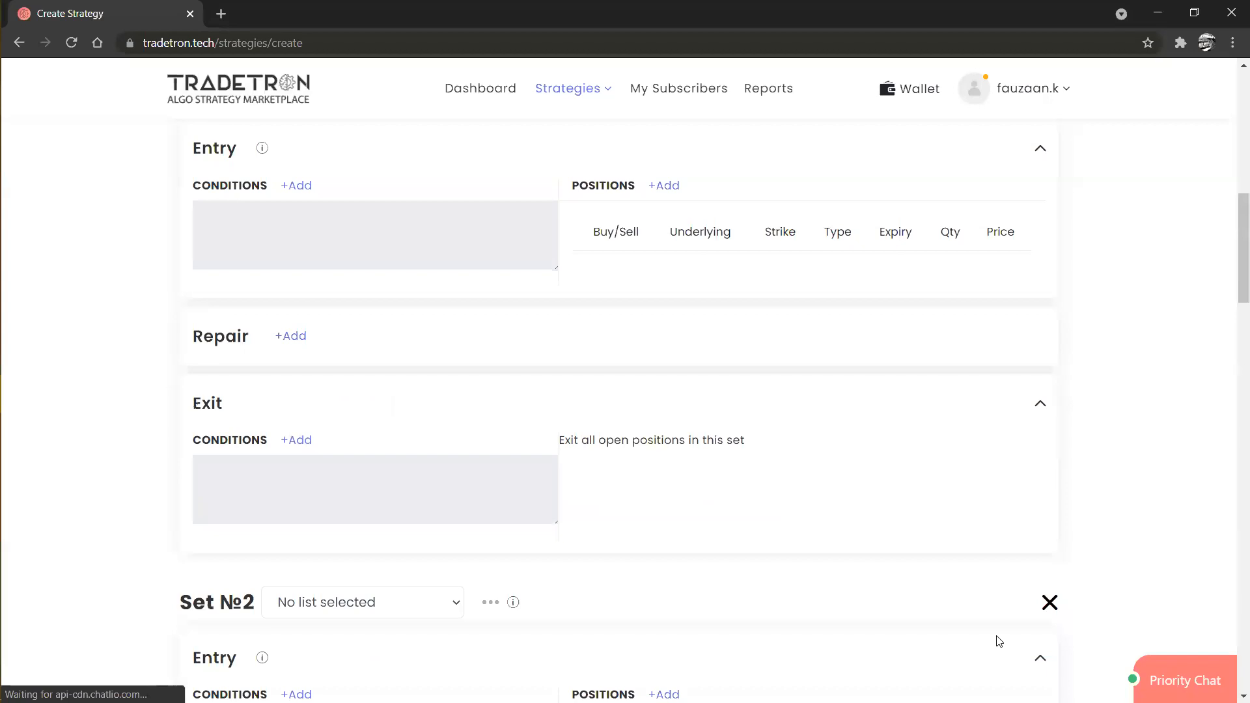
{"action": "left_click", "coordinate": [1055, 609]}
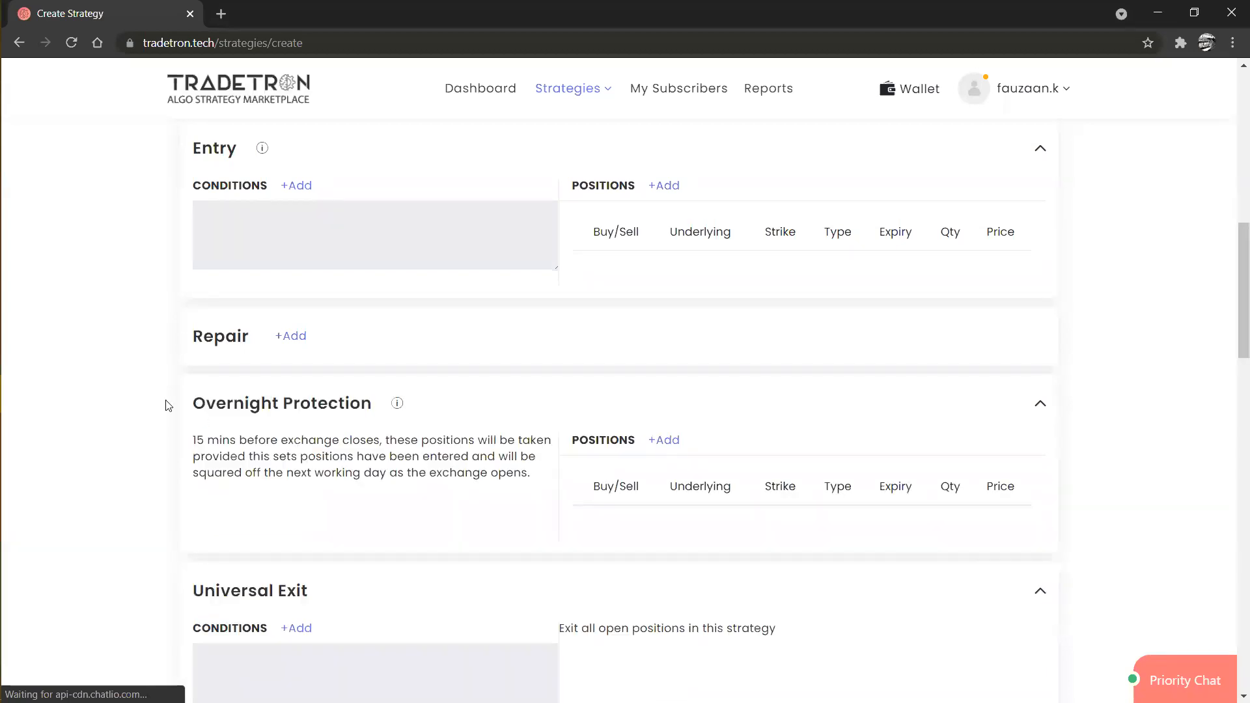
Step: Start an entry condition for Set №1 with the Time keyword for the NSE exchange
{"action": "scroll", "coordinate": [119, 392], "scroll_direction": "up", "scroll_amount": 2}
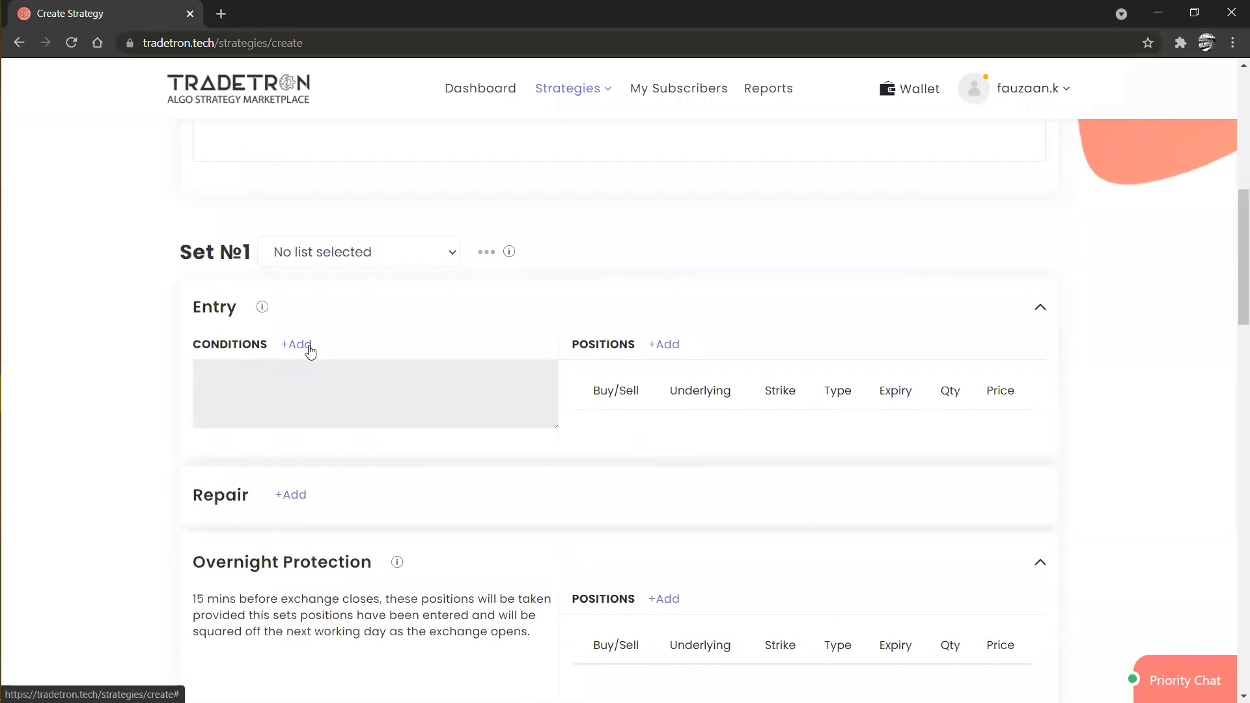
{"action": "left_click", "coordinate": [296, 345]}
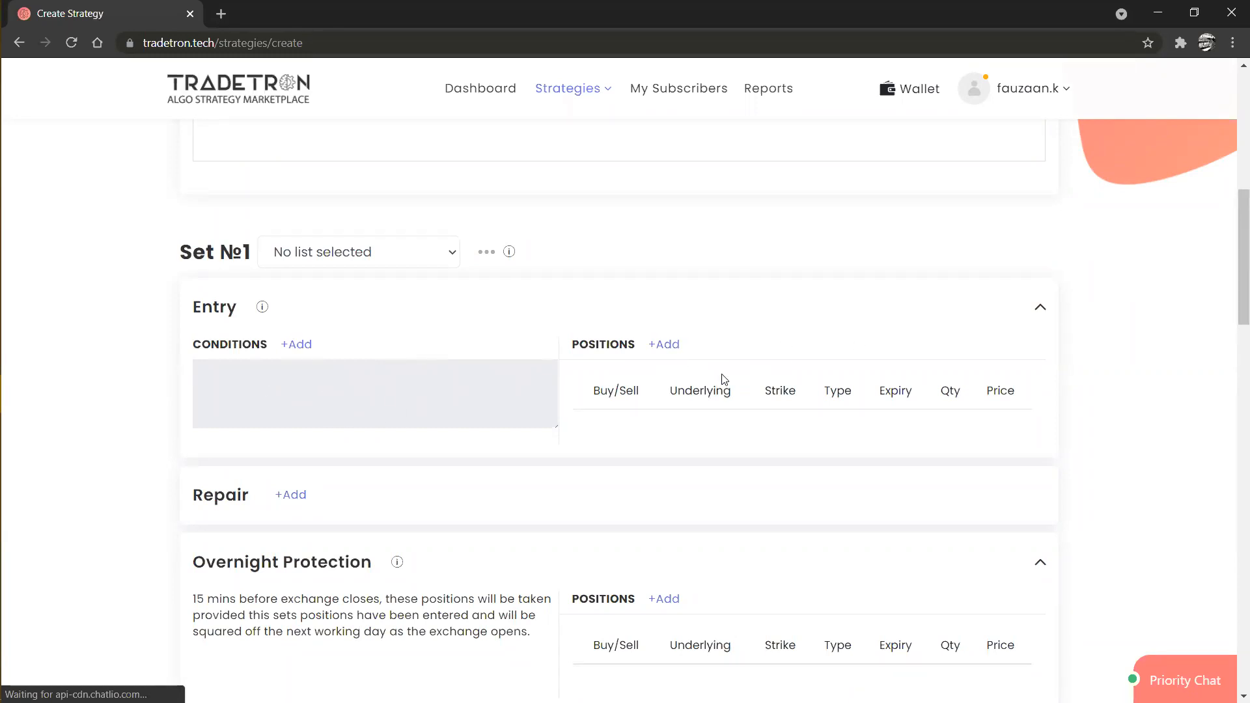
{"action": "left_click", "coordinate": [302, 345]}
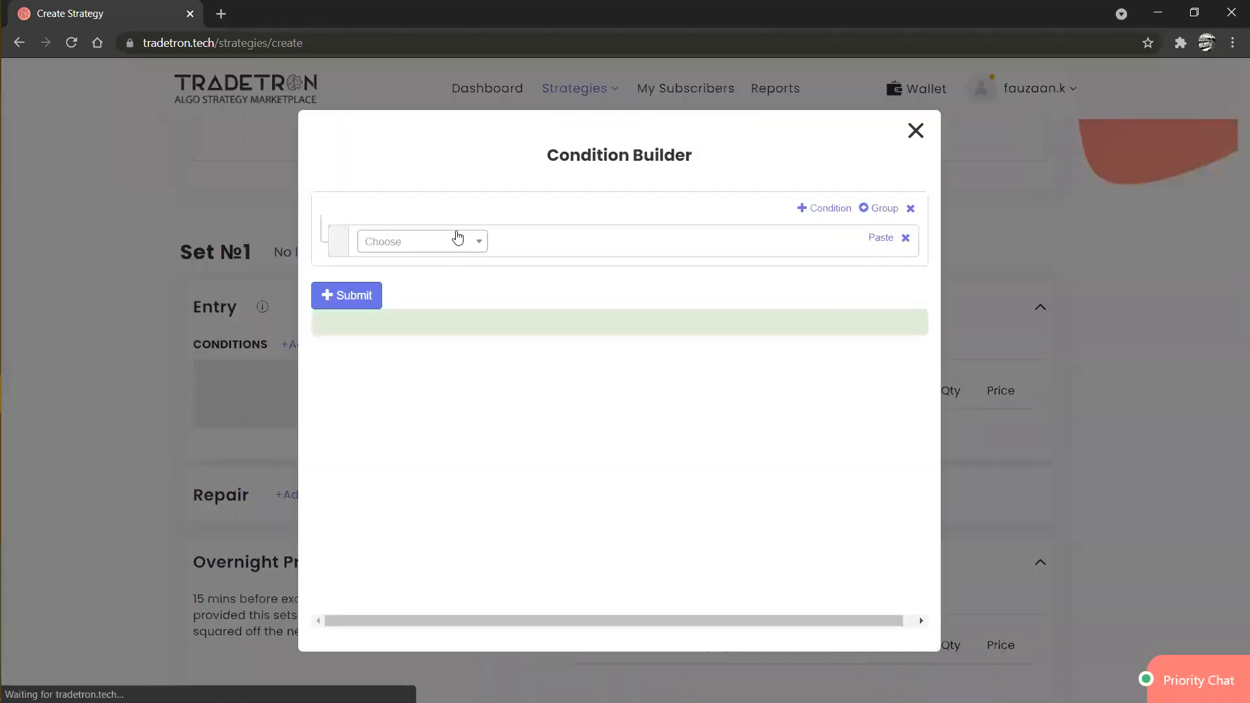
{"action": "left_click", "coordinate": [448, 246]}
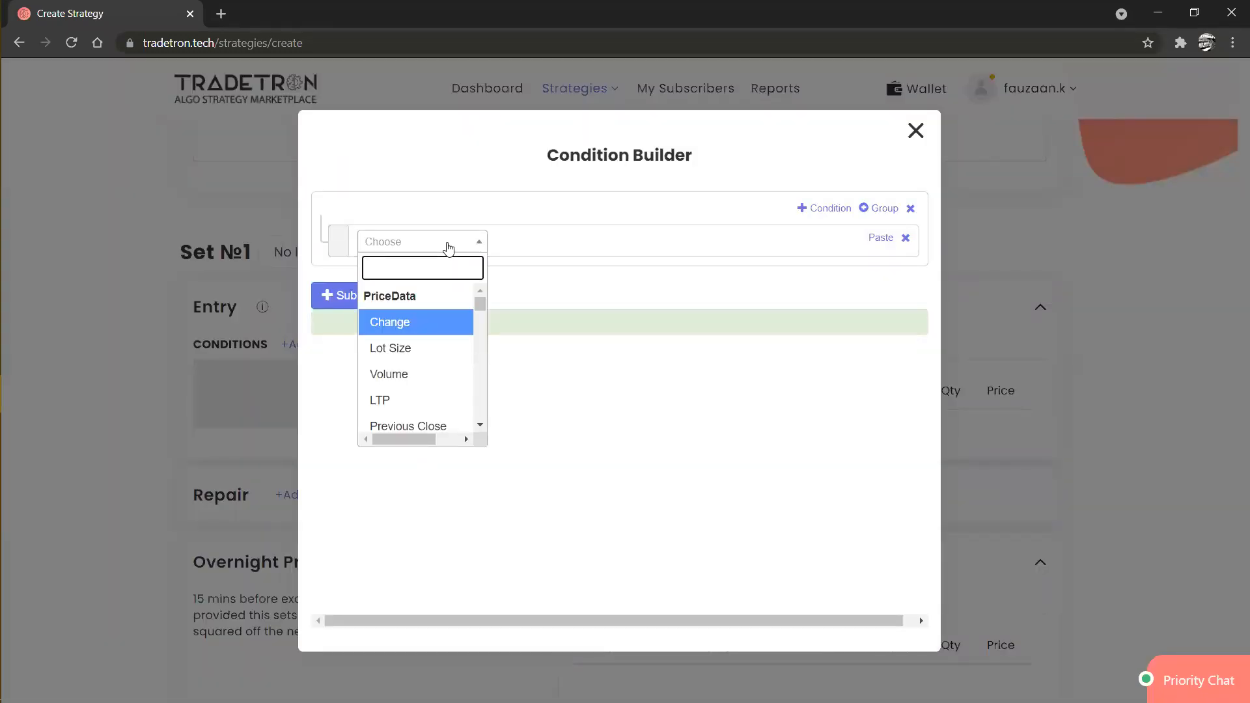
{"action": "type", "text": "tim"}
{"action": "key", "text": "Down"}
{"action": "key", "text": "Down"}
{"action": "key", "text": "Return"}
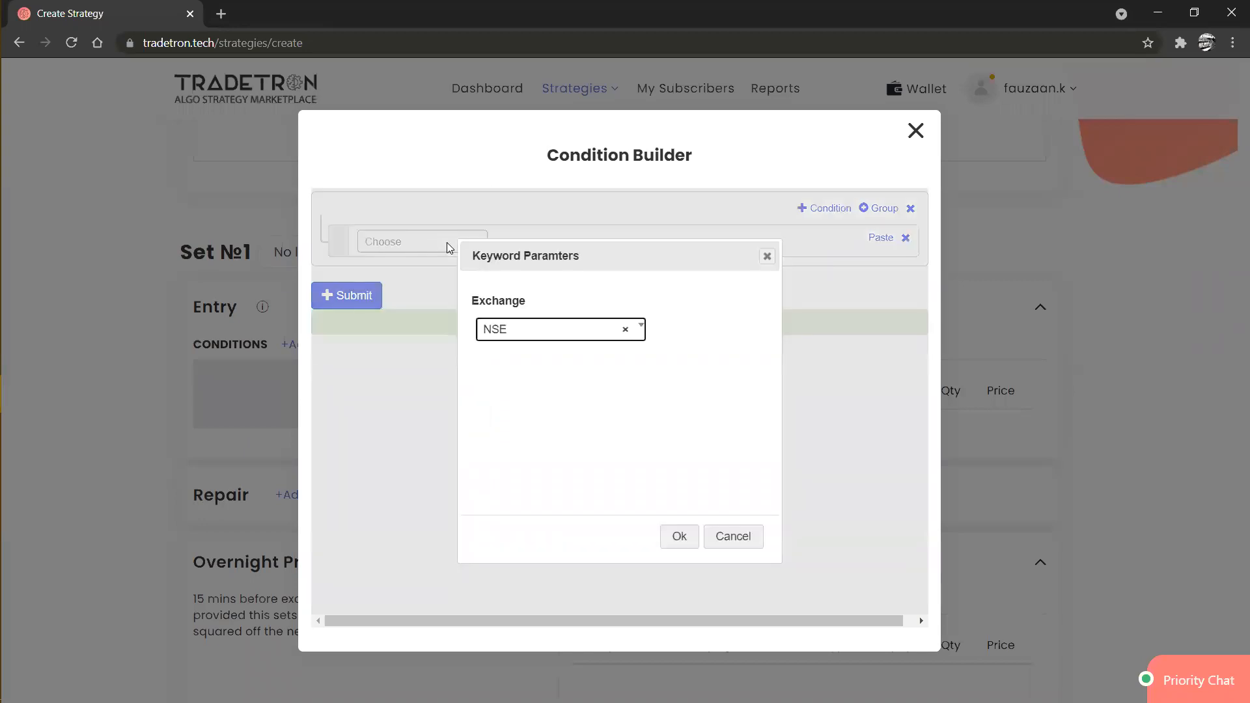
{"action": "left_click", "coordinate": [671, 538]}
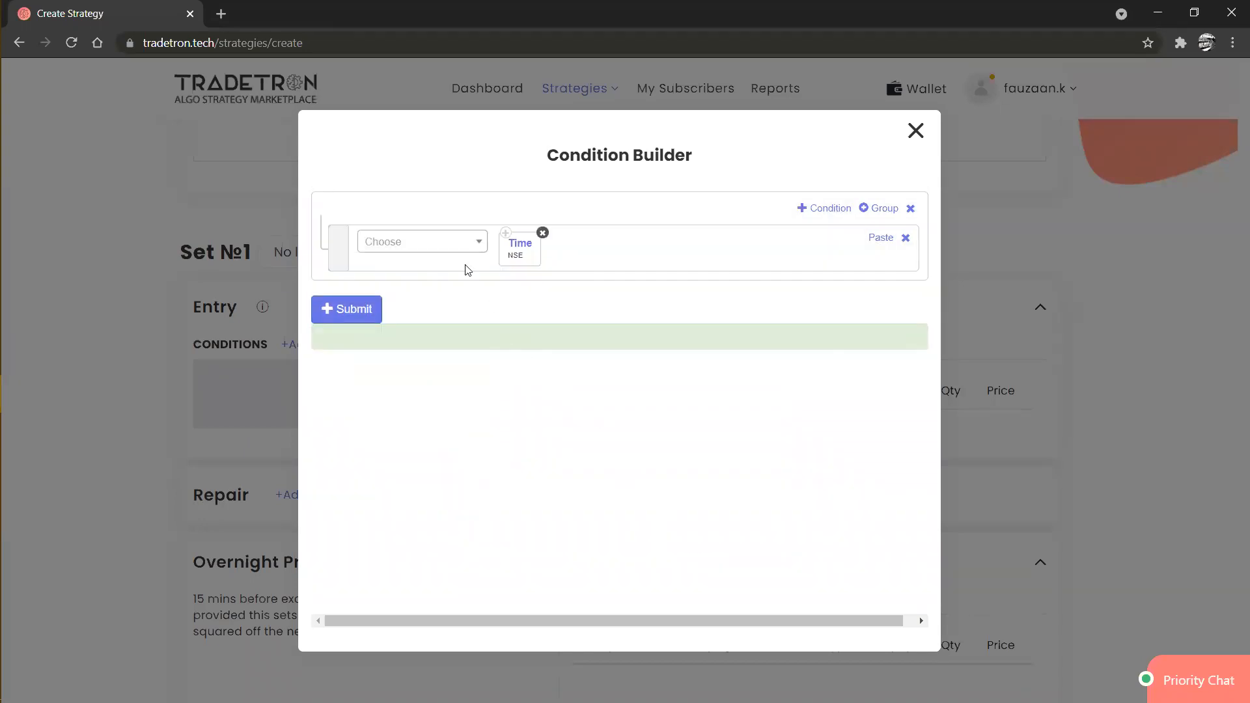
Step: Complete the first entry condition with the > operator and a Number keyword of 0930
{"action": "left_click", "coordinate": [456, 251]}
{"action": "type", "text": ">"}
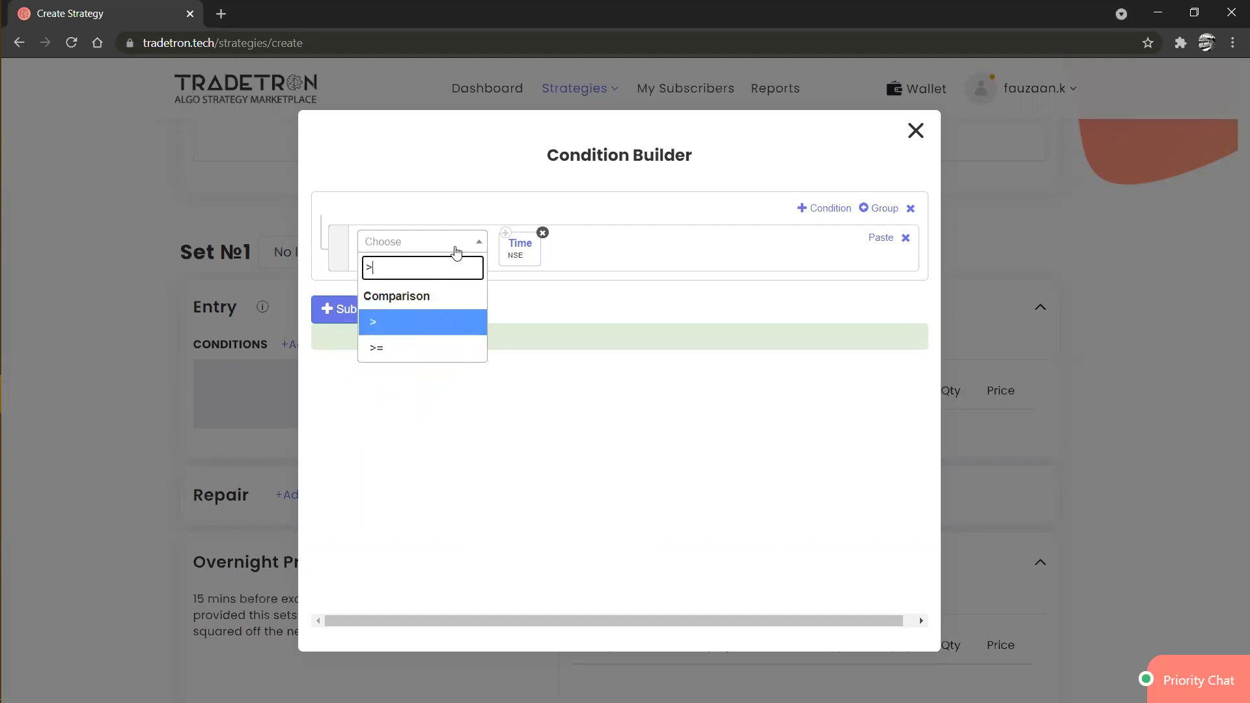
{"action": "key", "text": "Return"}
{"action": "left_click", "coordinate": [456, 251]}
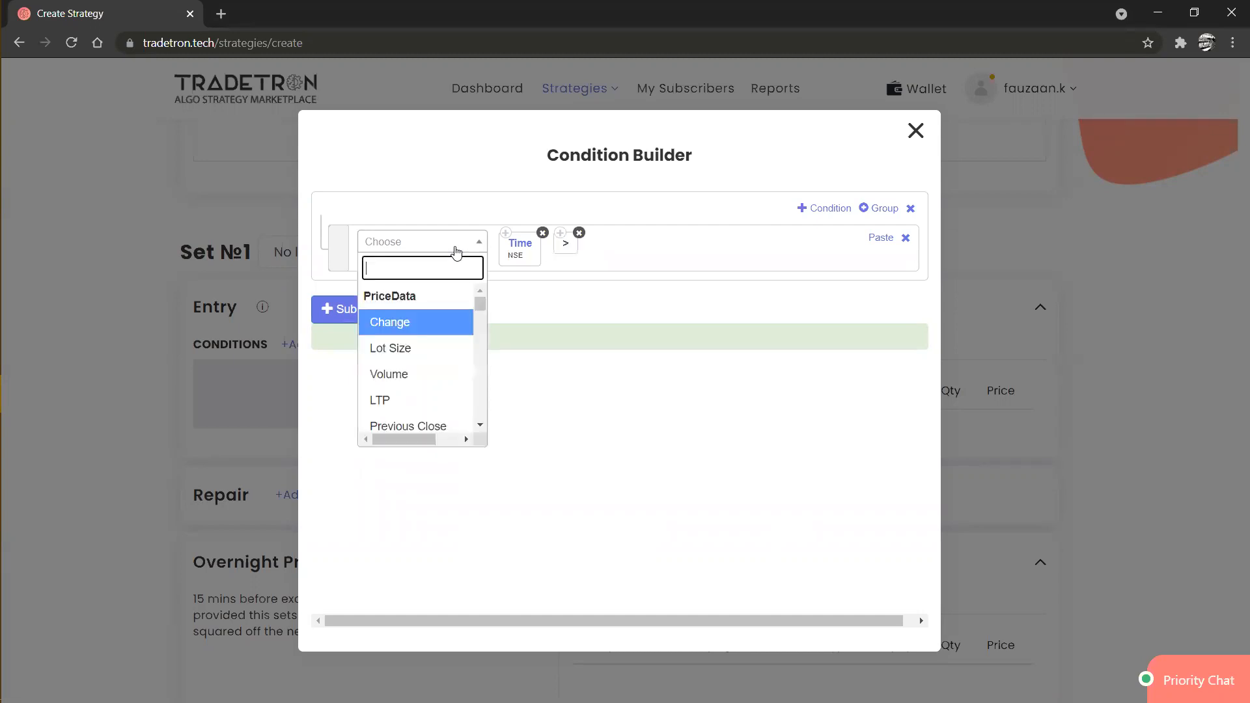
{"action": "type", "text": "num"}
{"action": "key", "text": "Down"}
{"action": "key", "text": "Return"}
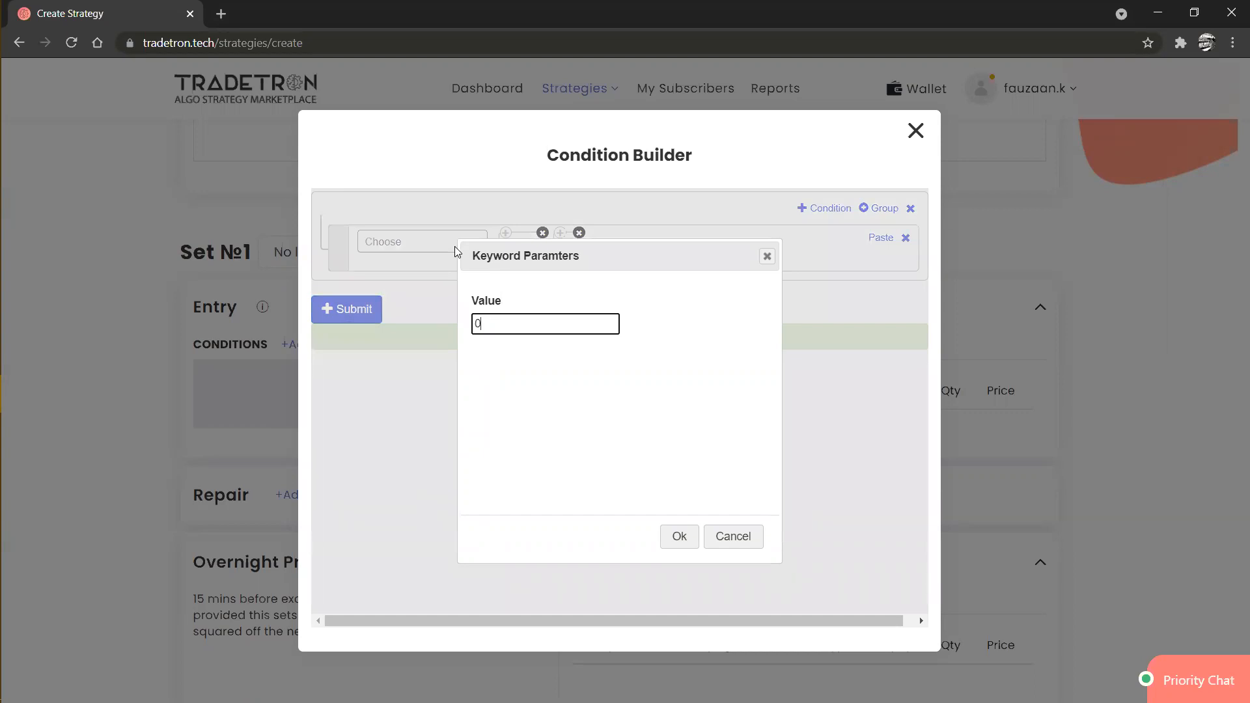
{"action": "type", "text": "930"}
{"action": "key", "text": "Return"}
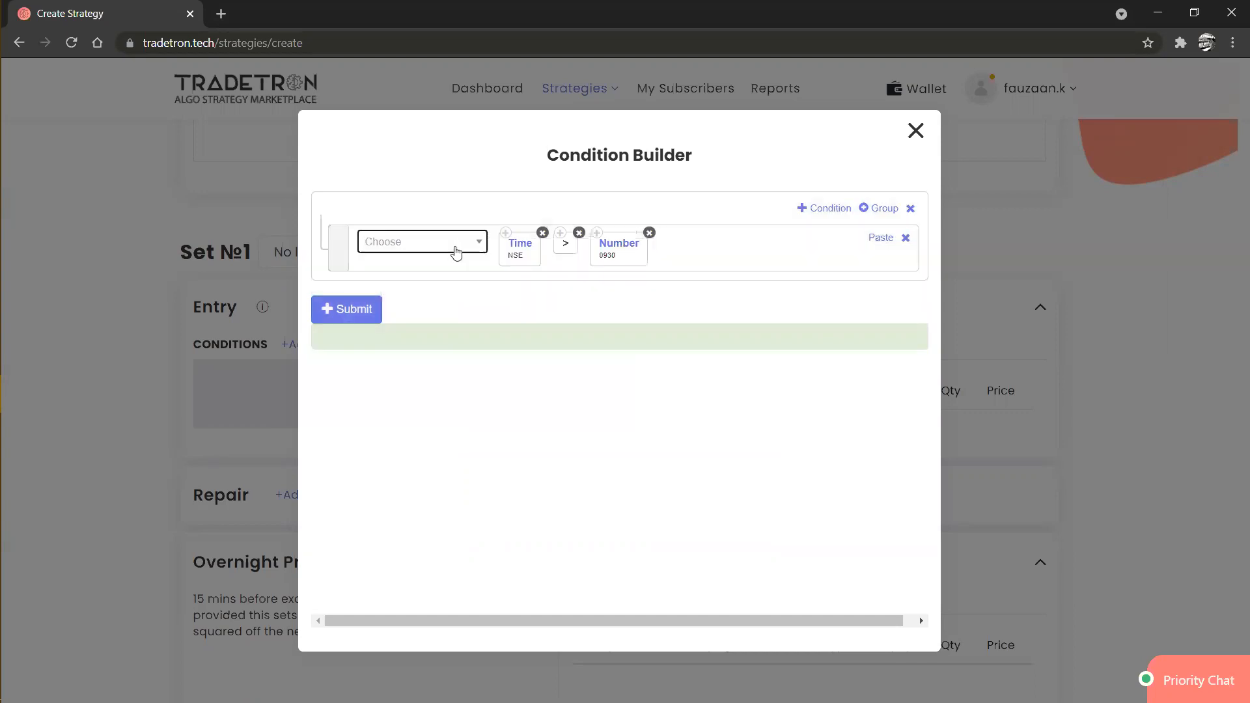
Step: Add a second entry condition joined by AND, reusing a copy of the Time block followed by the < operator
{"action": "left_click", "coordinate": [836, 209]}
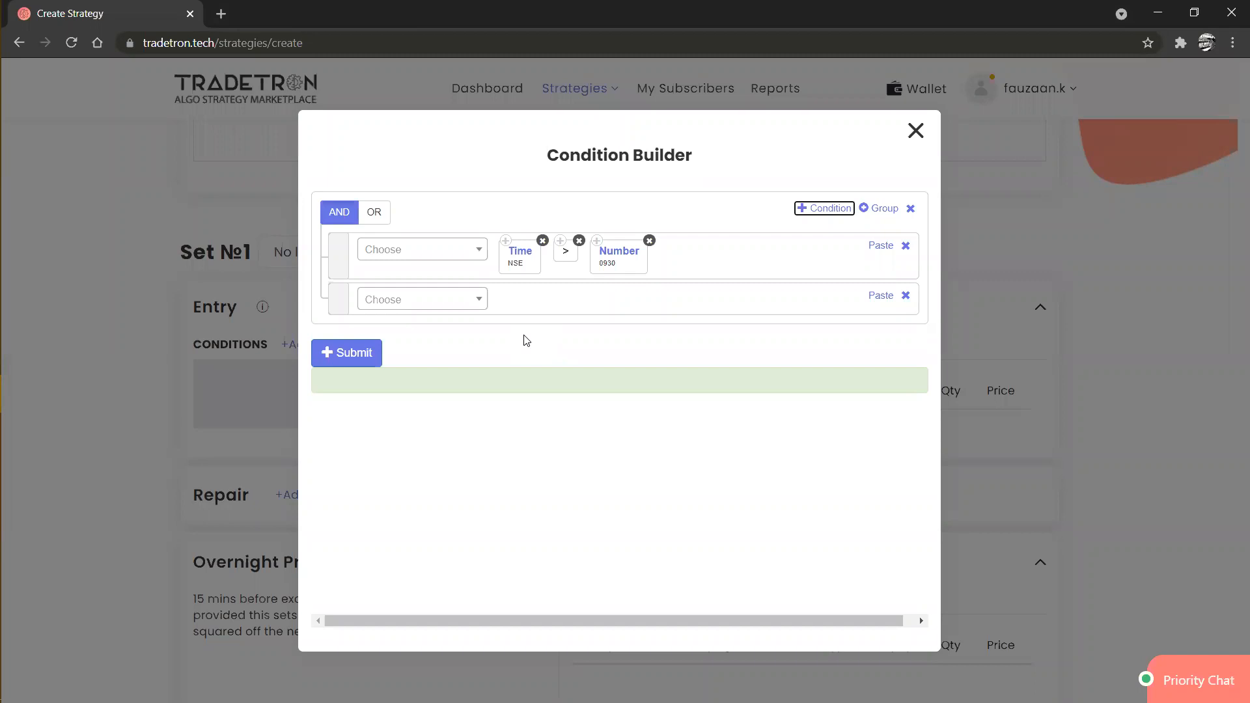
{"action": "left_click", "coordinate": [506, 241]}
{"action": "left_click", "coordinate": [882, 295]}
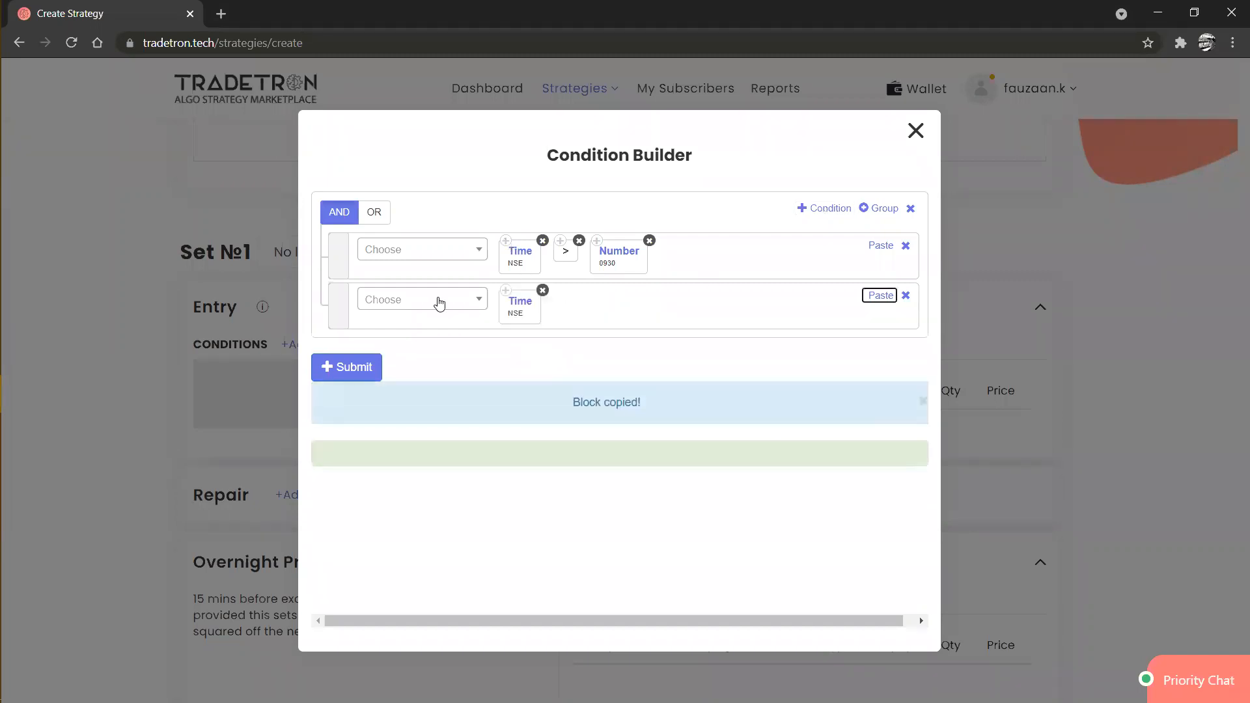
{"action": "left_click", "coordinate": [423, 300]}
{"action": "type", "text": "<"}
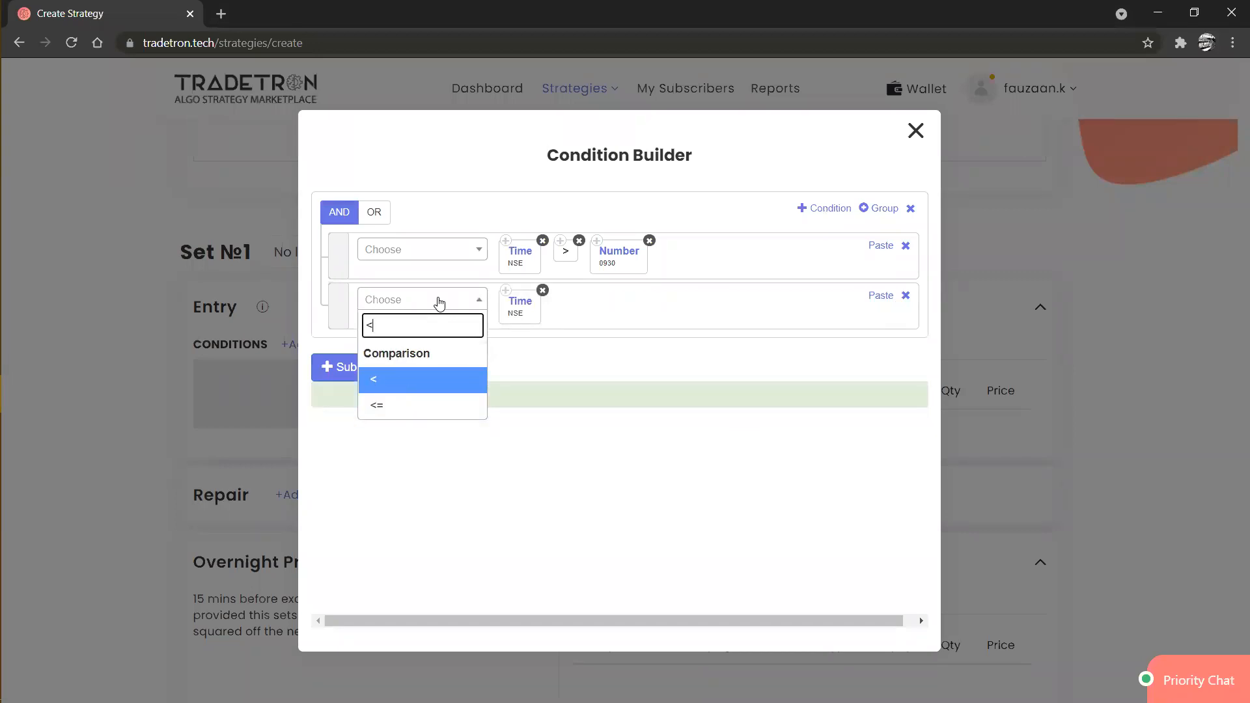
{"action": "key", "text": "Return"}
Step: Complete the second condition with a copy of the Number block set to 1500, and submit the entry conditions
{"action": "left_click", "coordinate": [596, 241]}
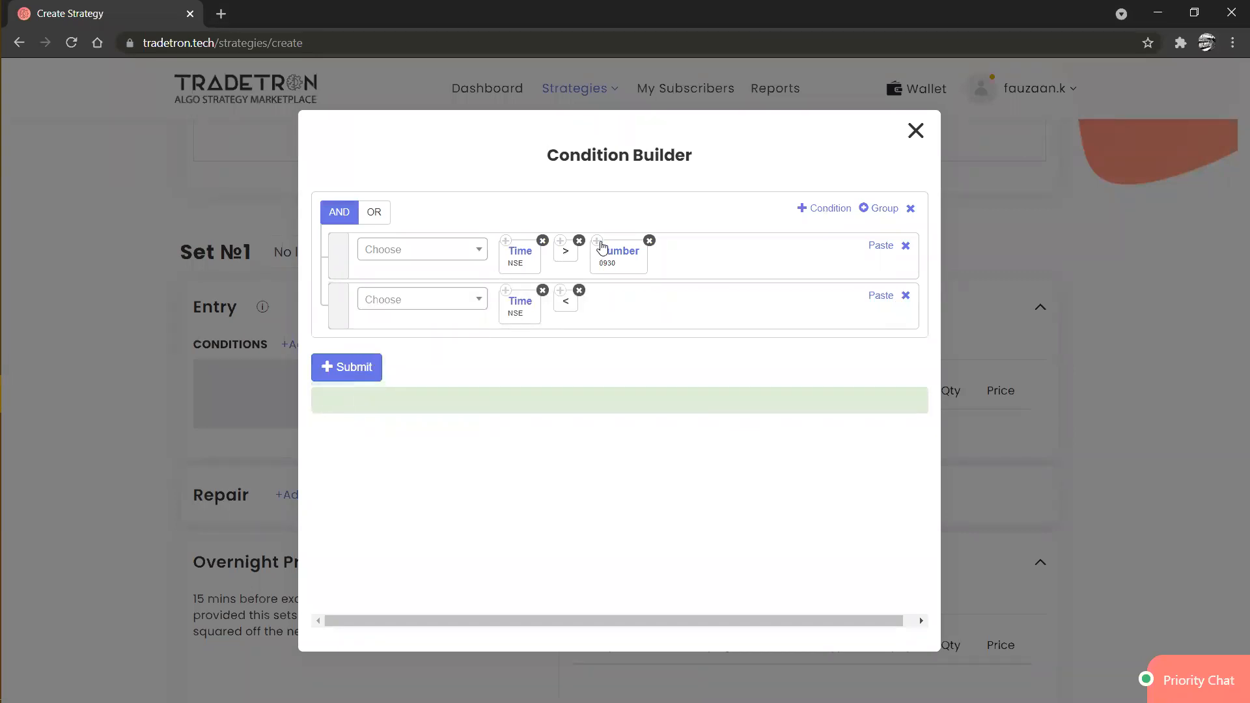
{"action": "left_click", "coordinate": [880, 298]}
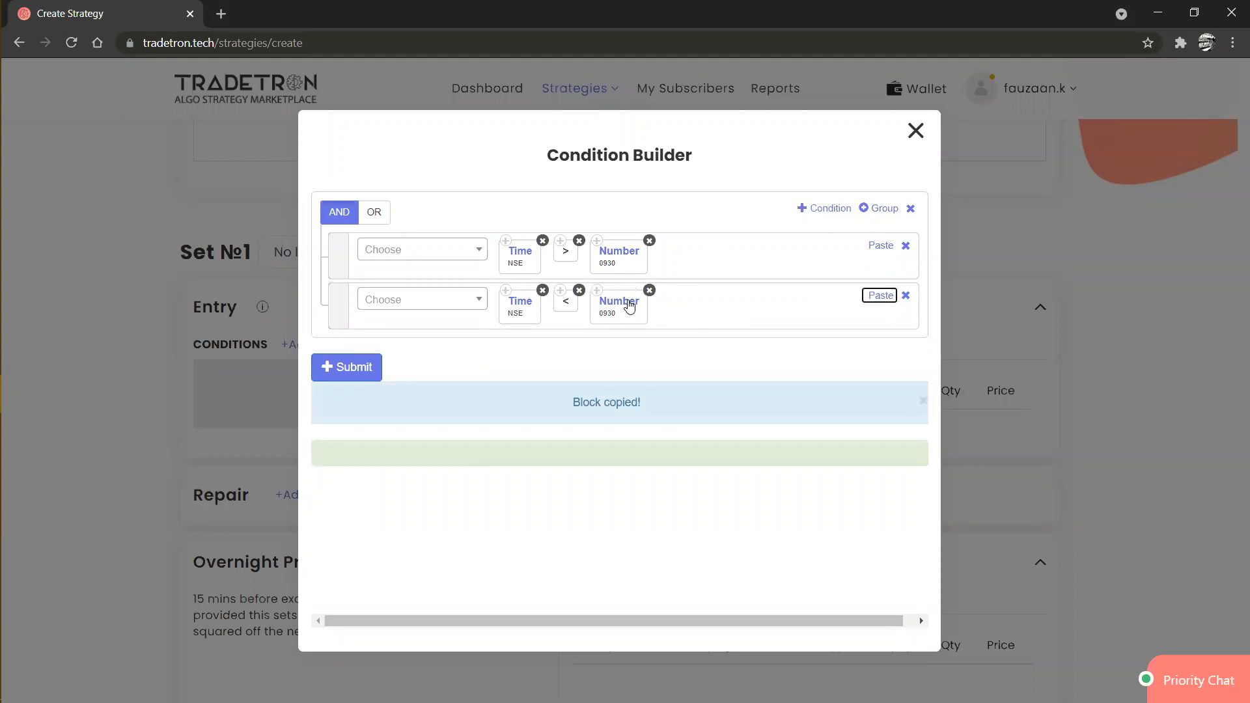
{"action": "left_click", "coordinate": [630, 305]}
{"action": "key", "text": "ctrl+a"}
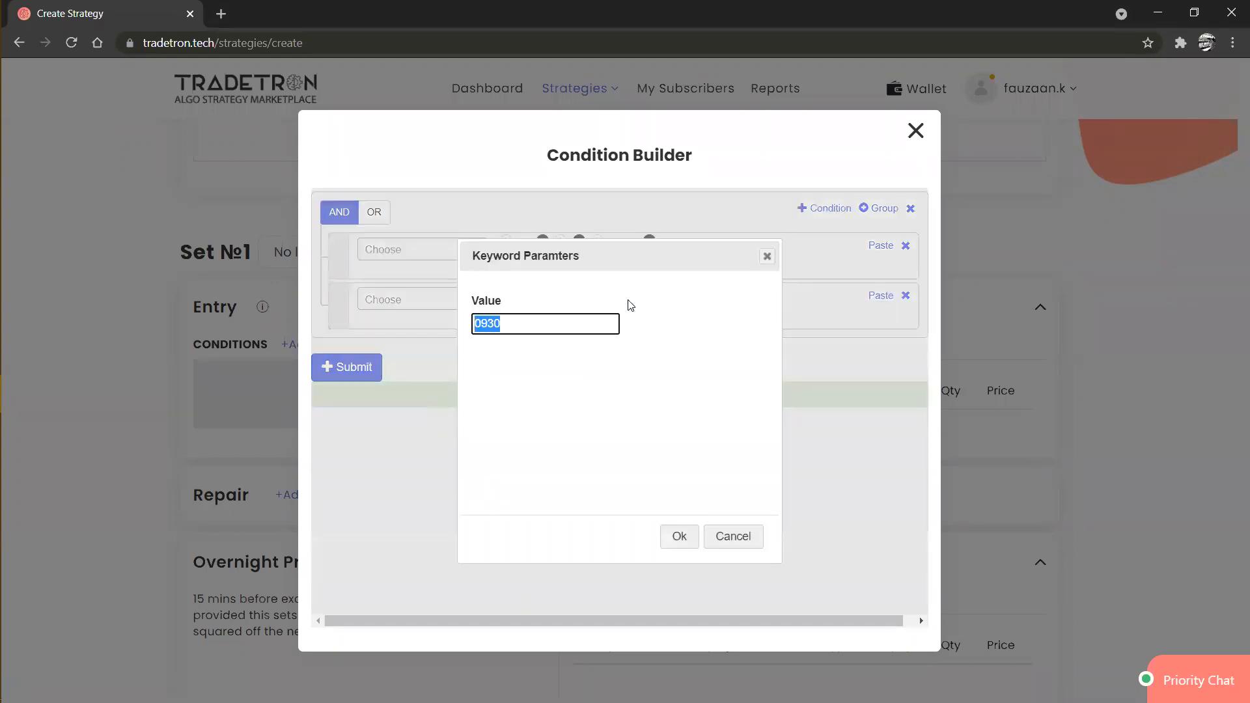
{"action": "type", "text": "1500"}
{"action": "key", "text": "Tab"}
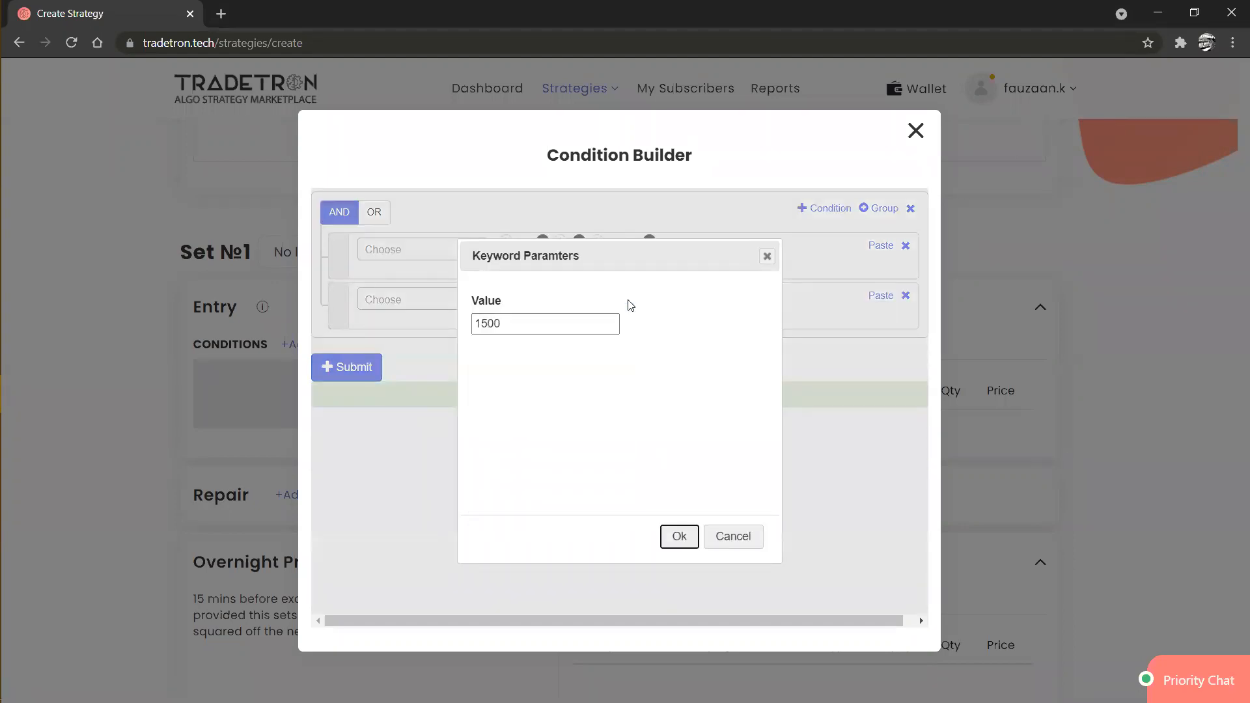
{"action": "key", "text": "Return"}
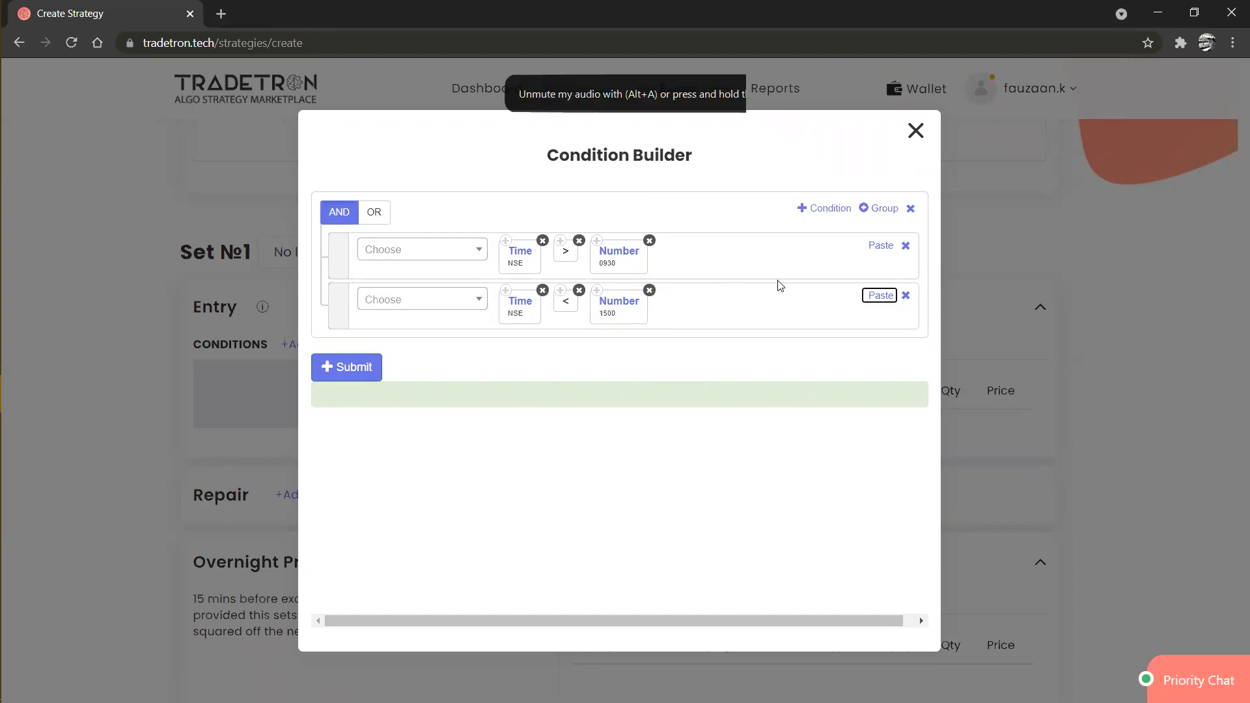
{"action": "left_click", "coordinate": [365, 371]}
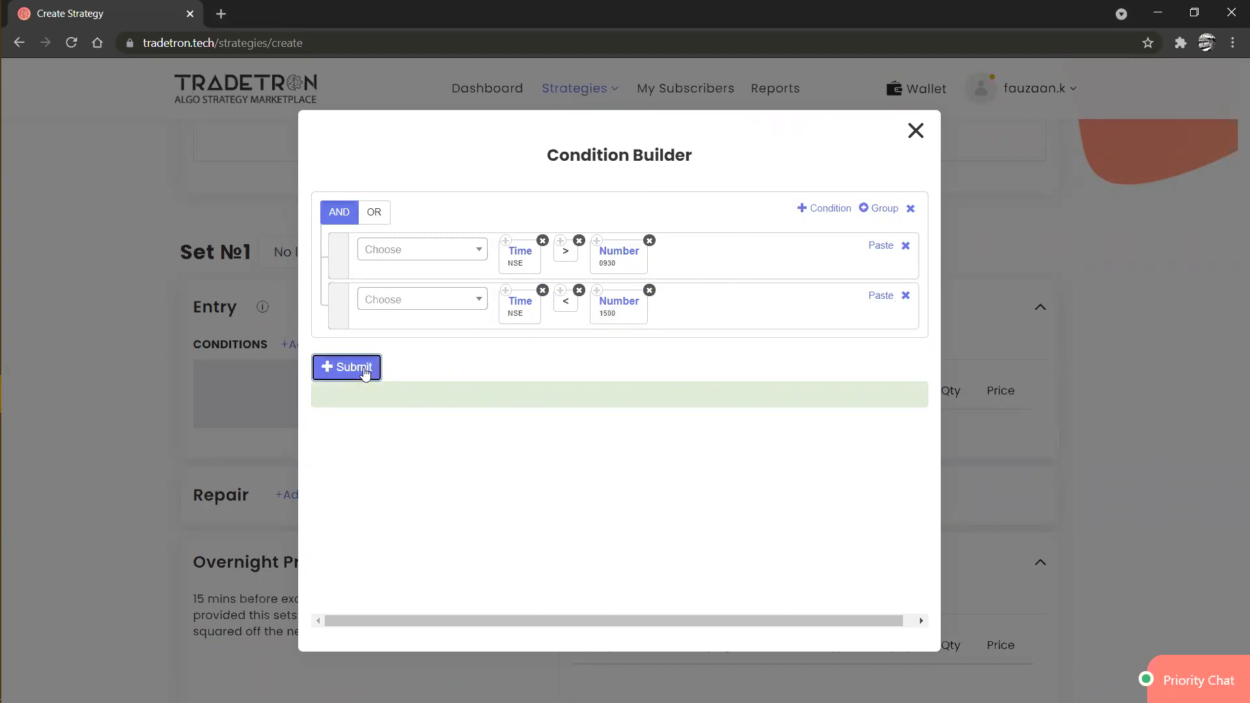
{"action": "left_click", "coordinate": [916, 132]}
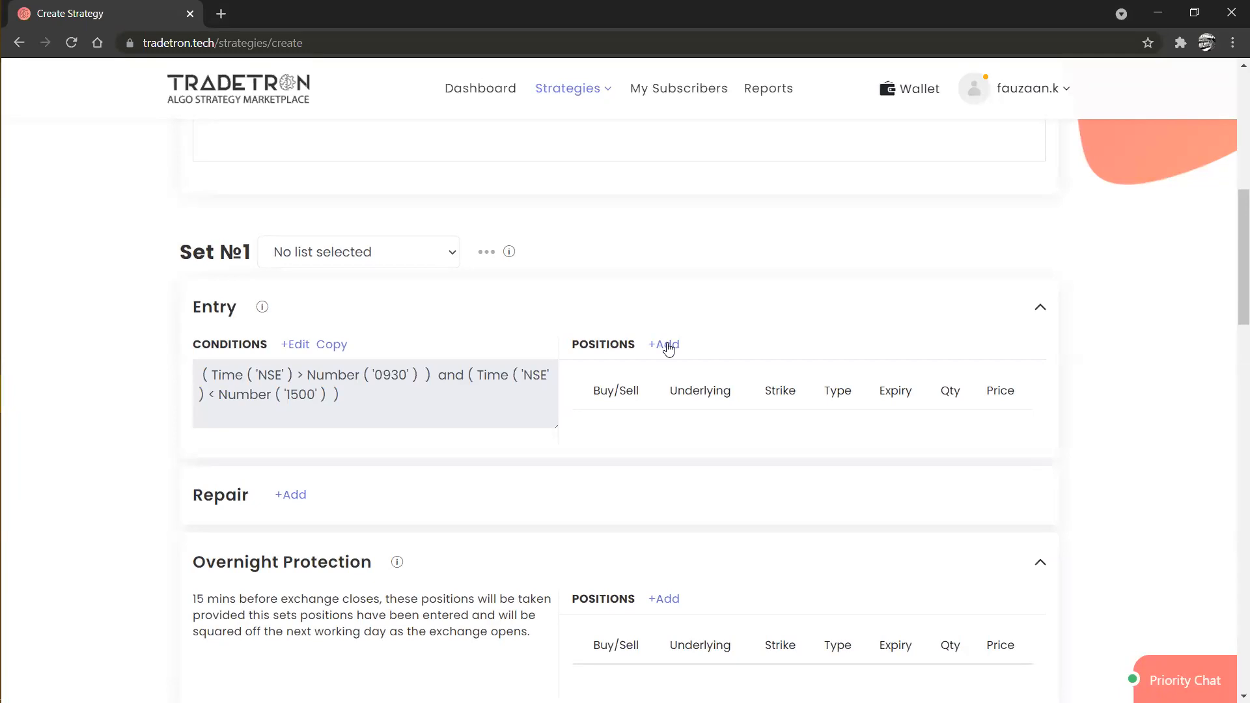
Step: Start a new entry position for Set №1 as a SELL on the NFO exchange with type Call
{"action": "left_click", "coordinate": [668, 347]}
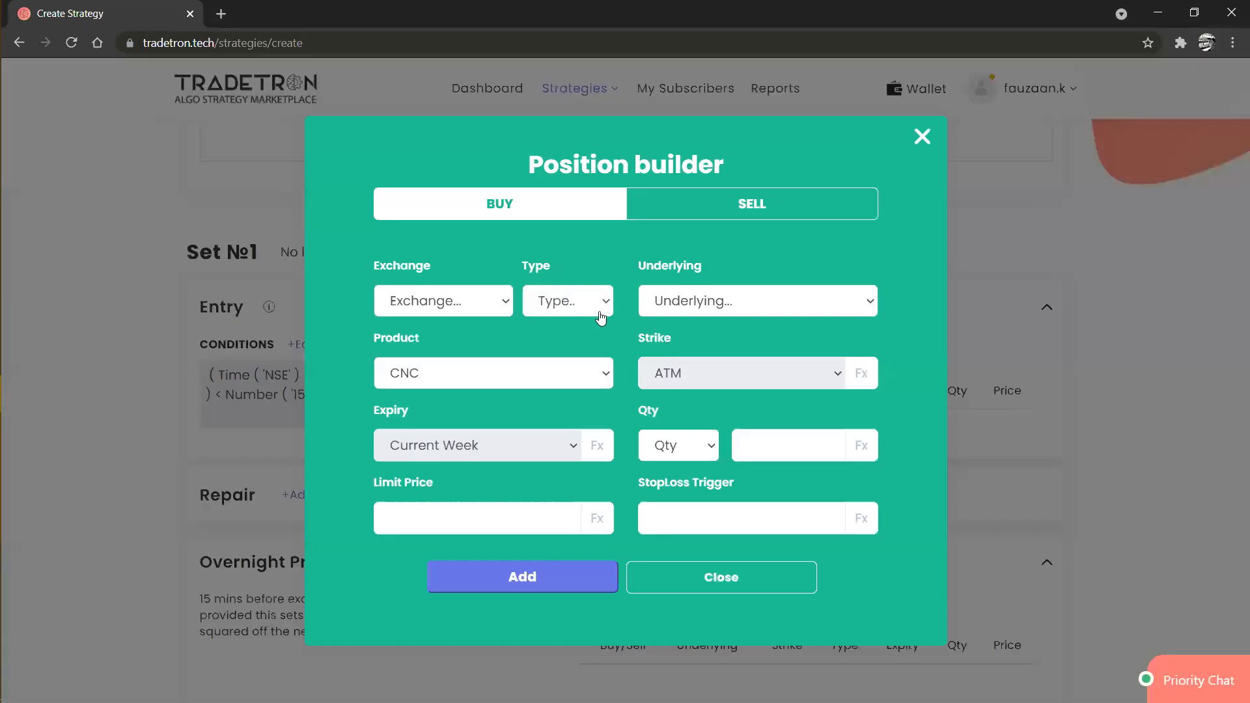
{"action": "left_click", "coordinate": [760, 203]}
{"action": "left_click", "coordinate": [483, 301]}
{"action": "key", "text": "Down"}
{"action": "key", "text": "Down"}
{"action": "key", "text": "Down"}
{"action": "key", "text": "Return"}
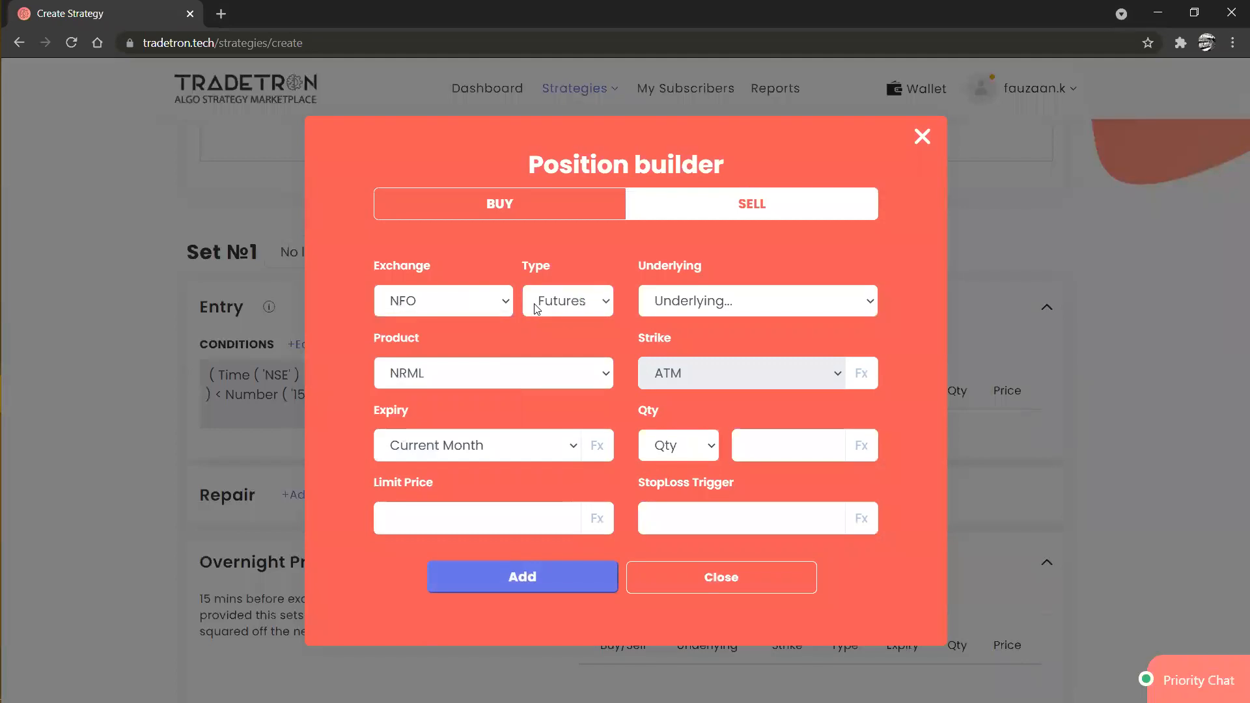
{"action": "left_click", "coordinate": [535, 305]}
{"action": "key", "text": "Down"}
{"action": "key", "text": "Down"}
{"action": "key", "text": "Return"}
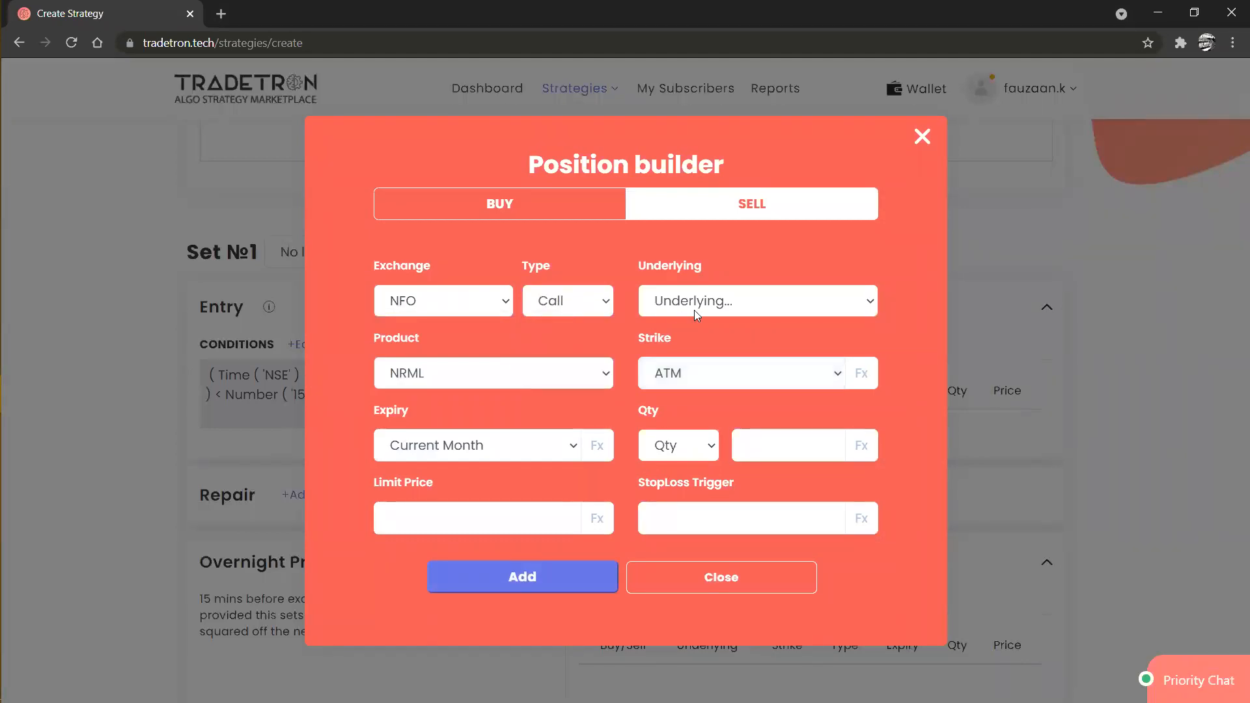
Step: Set the position's underlying to NIFTY 50 and keep the strike at ATM
{"action": "left_click", "coordinate": [694, 310]}
{"action": "type", "text": "nifty"}
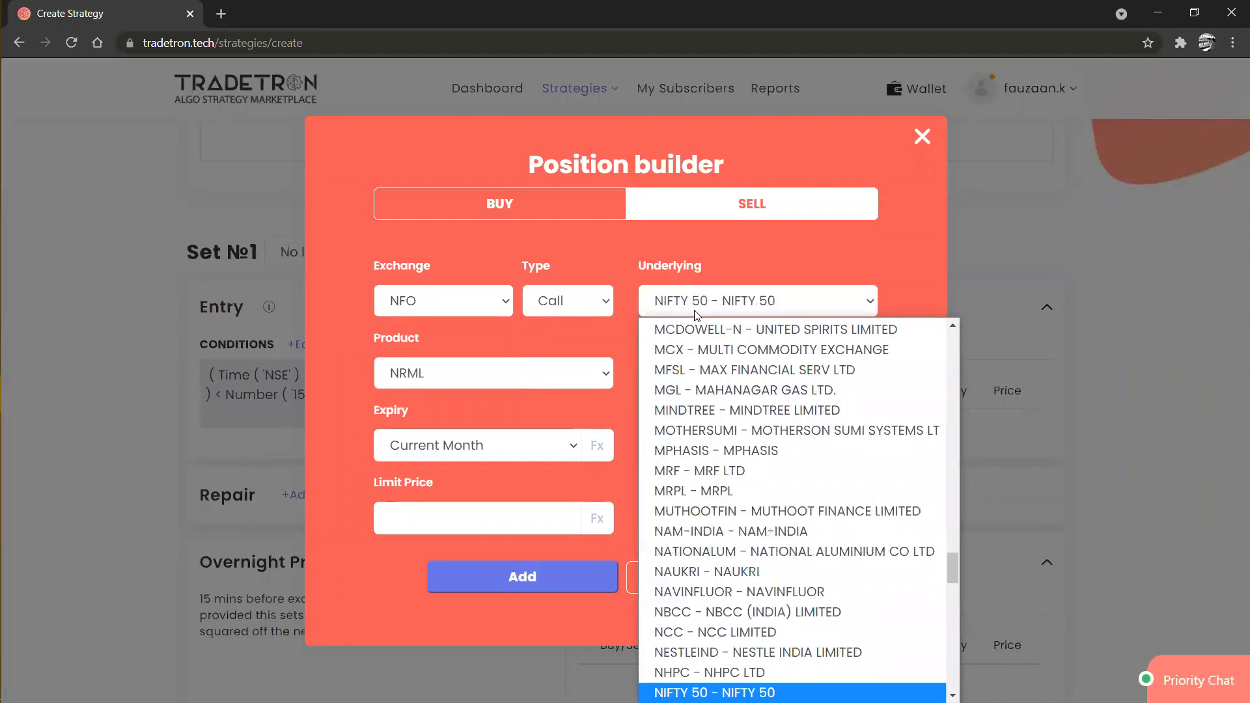
{"action": "key", "text": "Return"}
{"action": "left_click", "coordinate": [682, 385]}
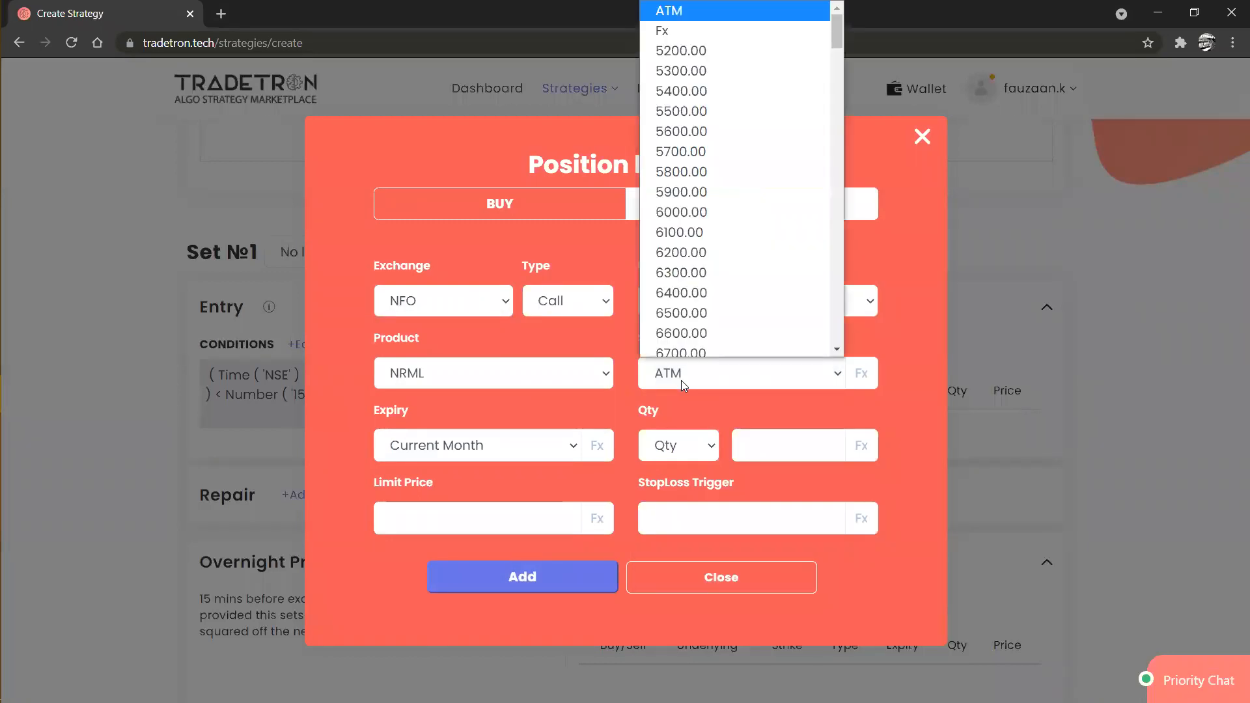
{"action": "left_click", "coordinate": [666, 467]}
Step: Set the position's quantity to 1 in Lots
{"action": "left_click", "coordinate": [695, 454]}
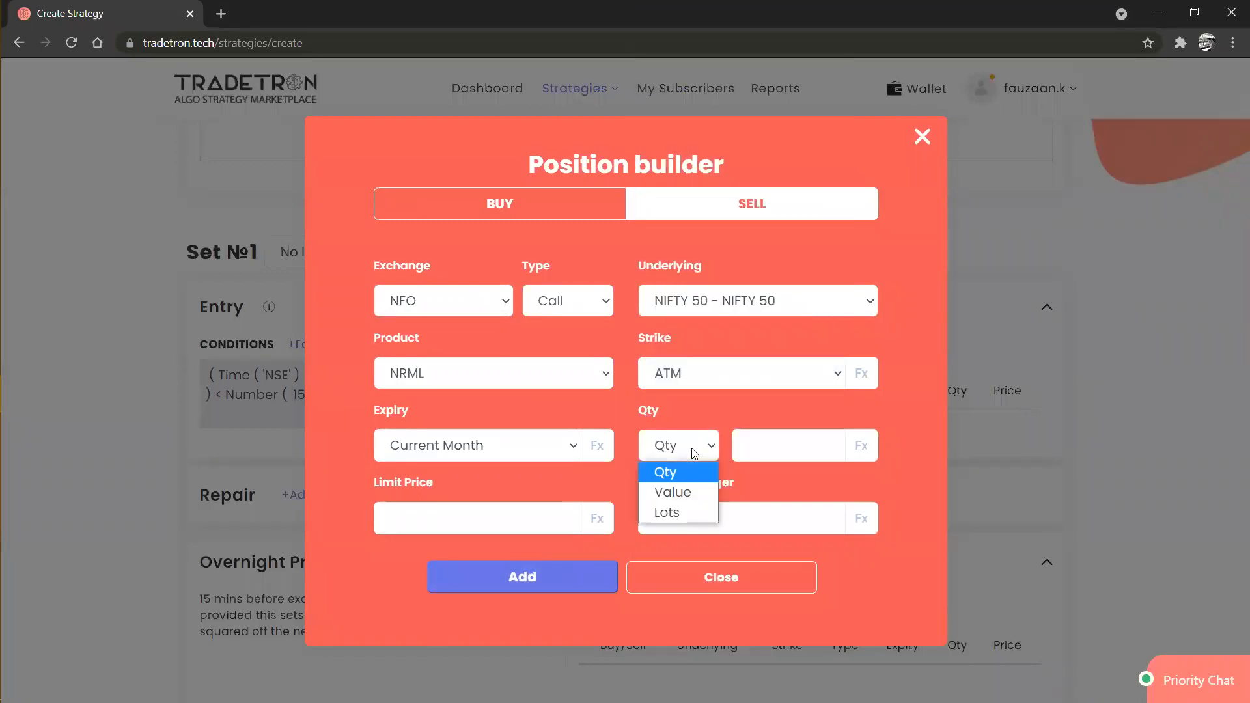
{"action": "key", "text": "Down"}
{"action": "key", "text": "Down"}
{"action": "key", "text": "Return"}
{"action": "left_click", "coordinate": [775, 445]}
{"action": "type", "text": "1"}
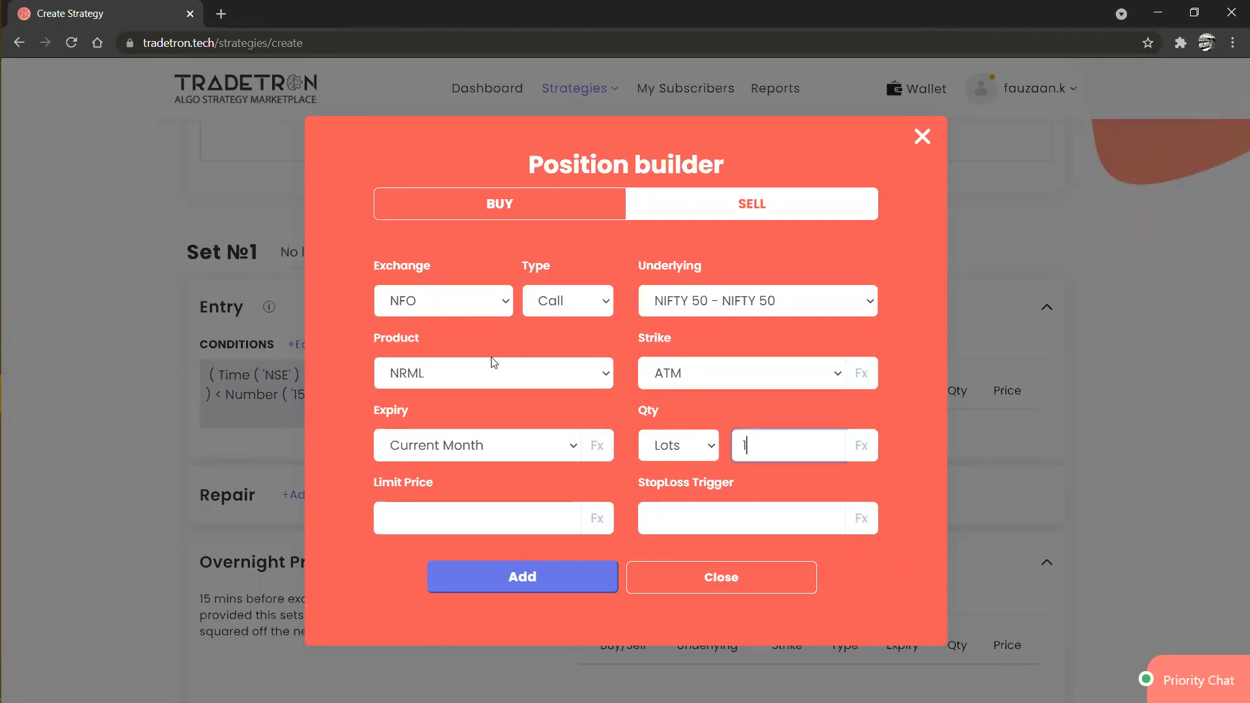
Step: Keep the product as NRML, add this sell position twice, and close the position builder
{"action": "left_click", "coordinate": [493, 374]}
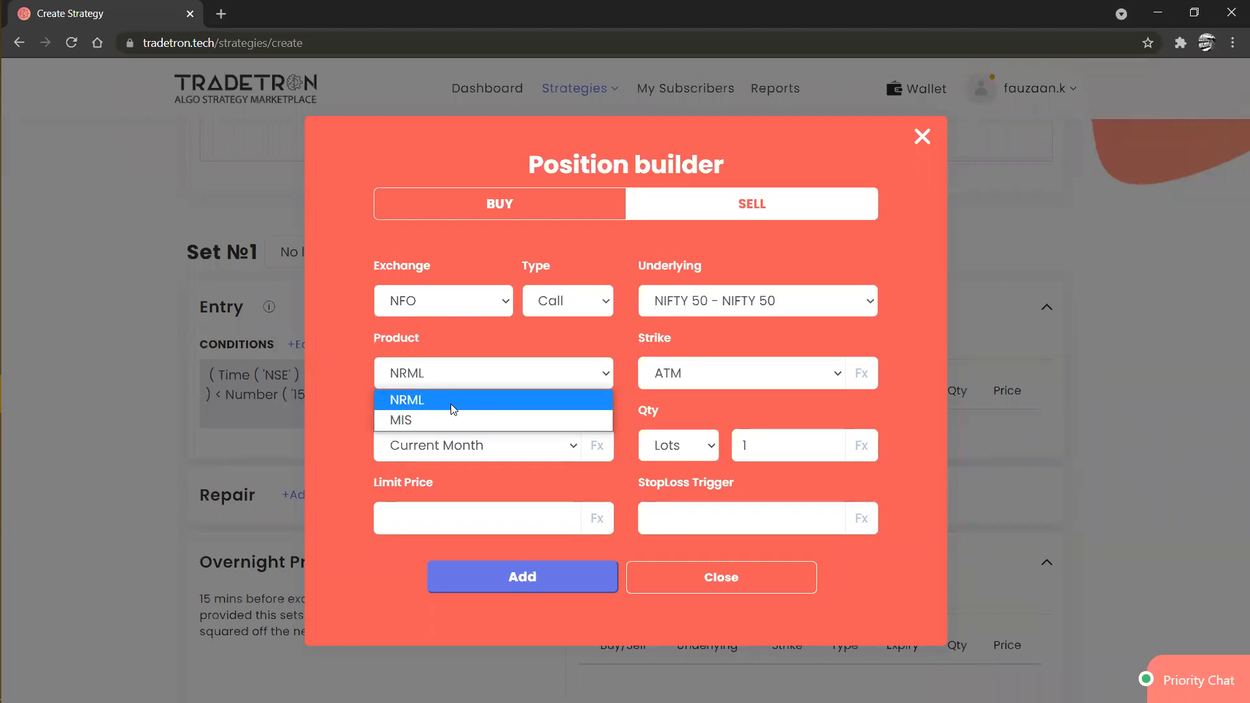
{"action": "left_click", "coordinate": [453, 408]}
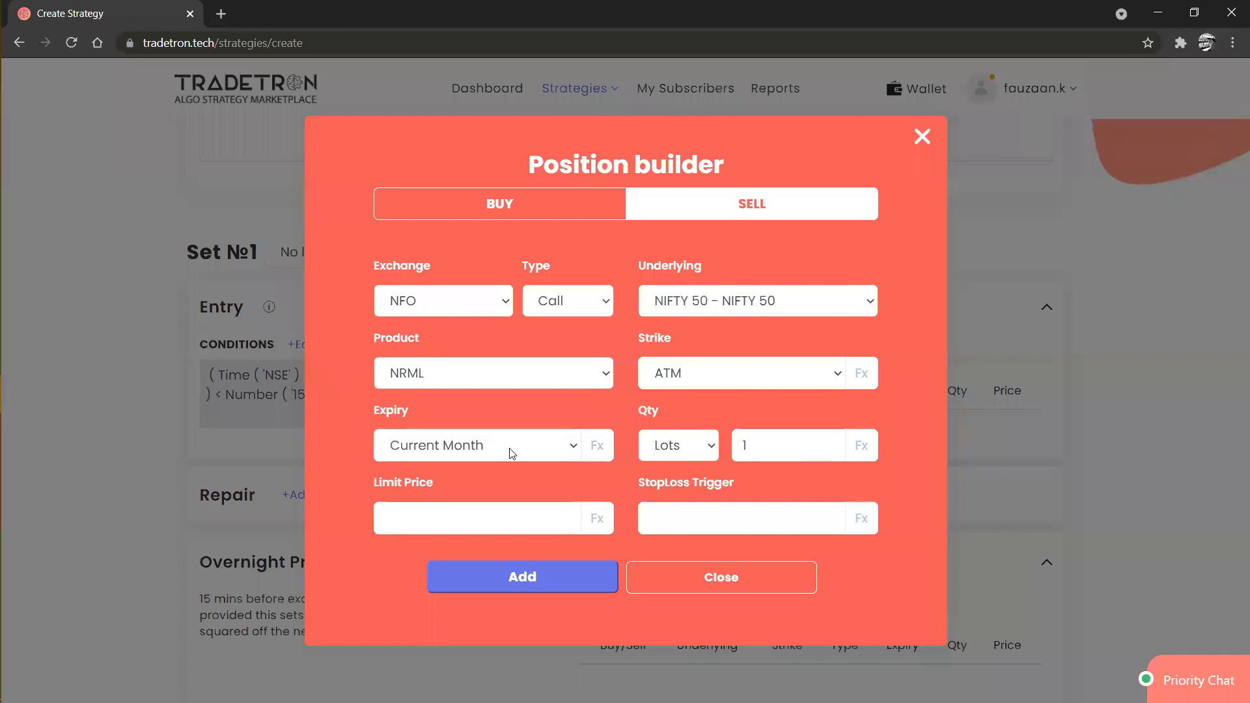
{"action": "left_click", "coordinate": [516, 586]}
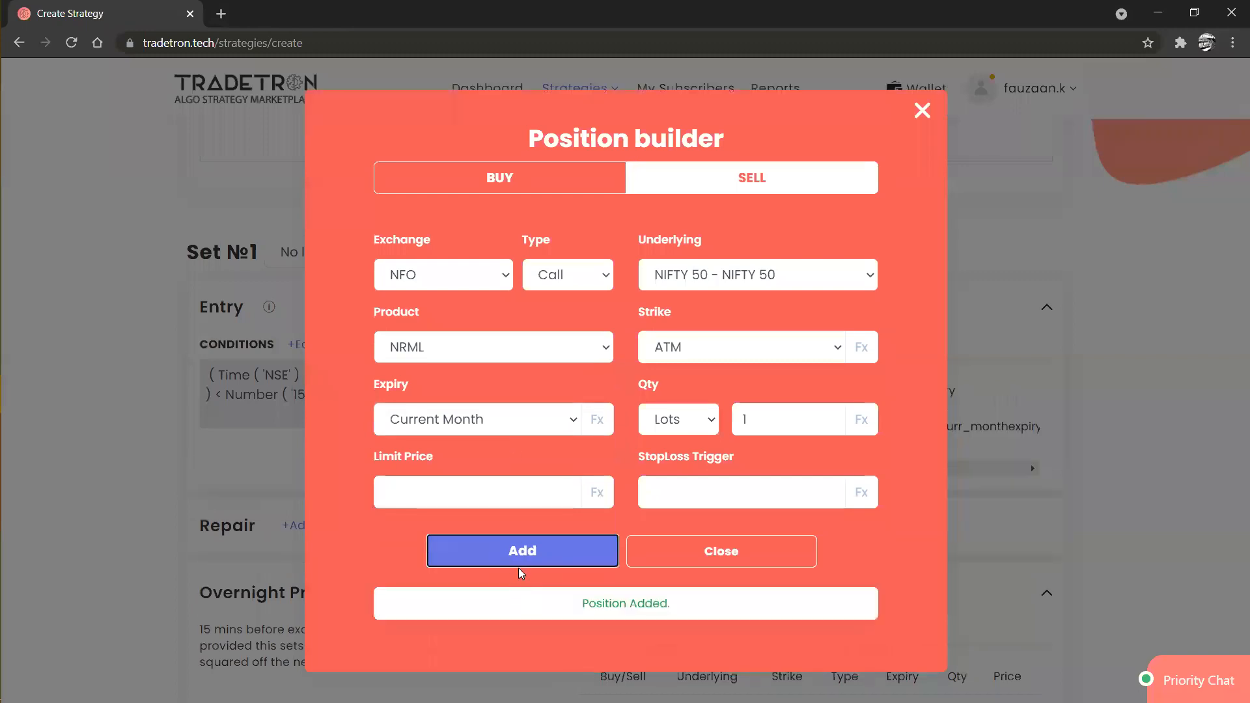
{"action": "left_click", "coordinate": [521, 560]}
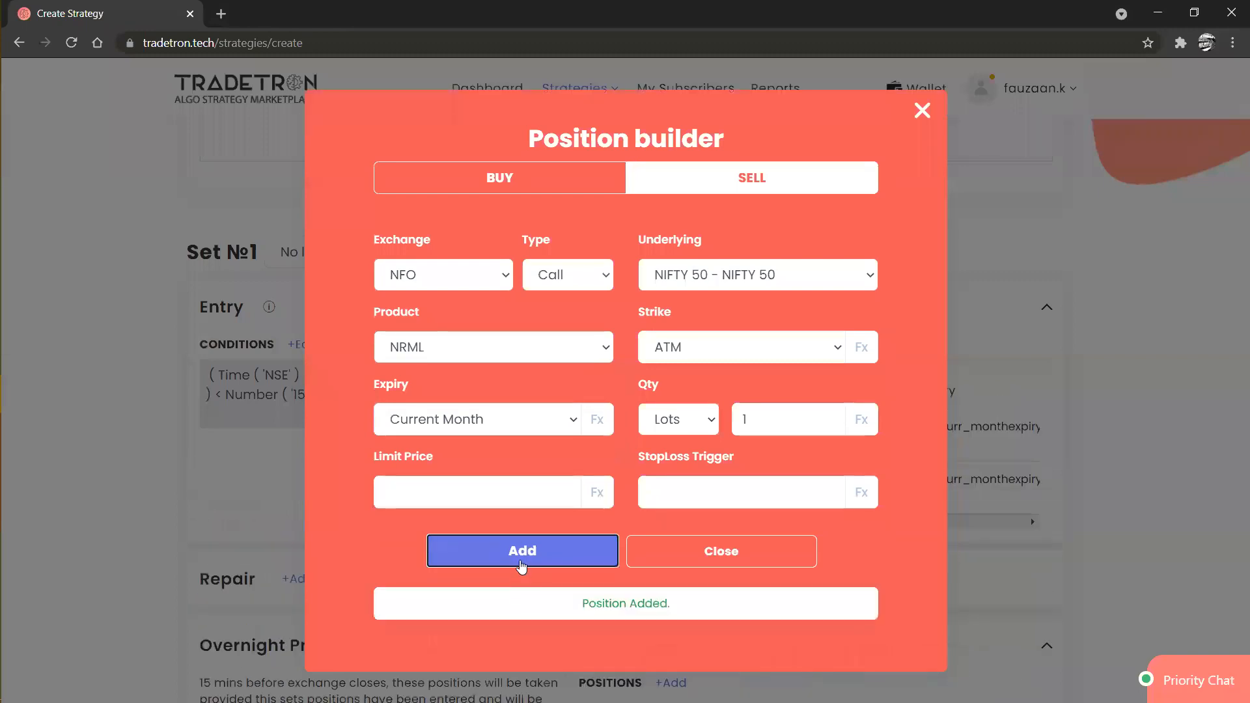
{"action": "left_click", "coordinate": [670, 553]}
Step: Change the second entry position's type to Put on NIFTY 50, update it, and close the position builder
{"action": "left_click", "coordinate": [578, 488]}
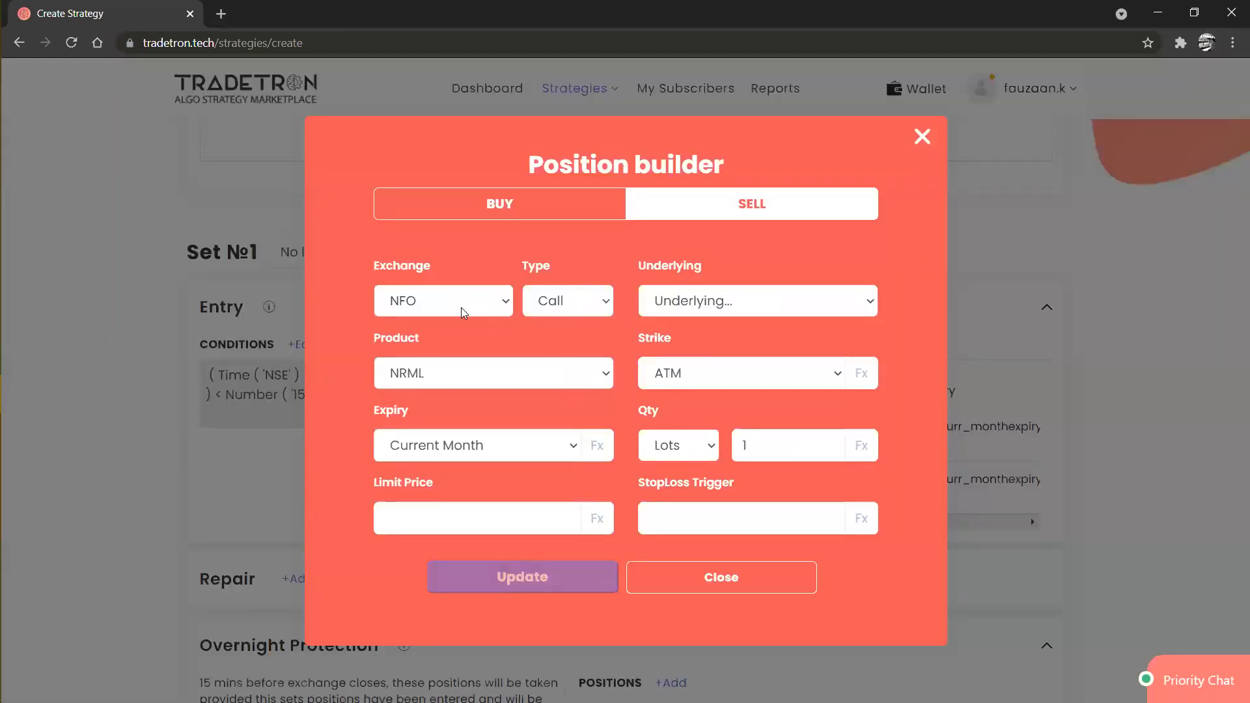
{"action": "left_click", "coordinate": [586, 308]}
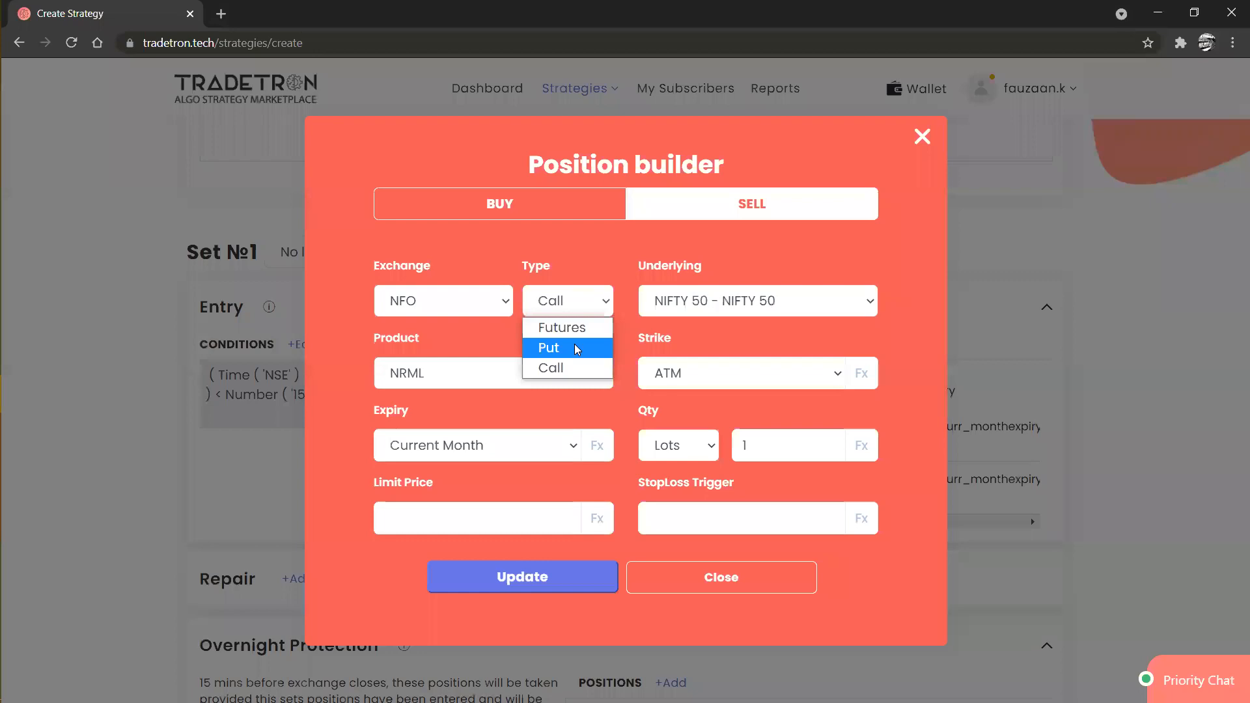
{"action": "left_click", "coordinate": [576, 349]}
{"action": "left_click", "coordinate": [693, 310]}
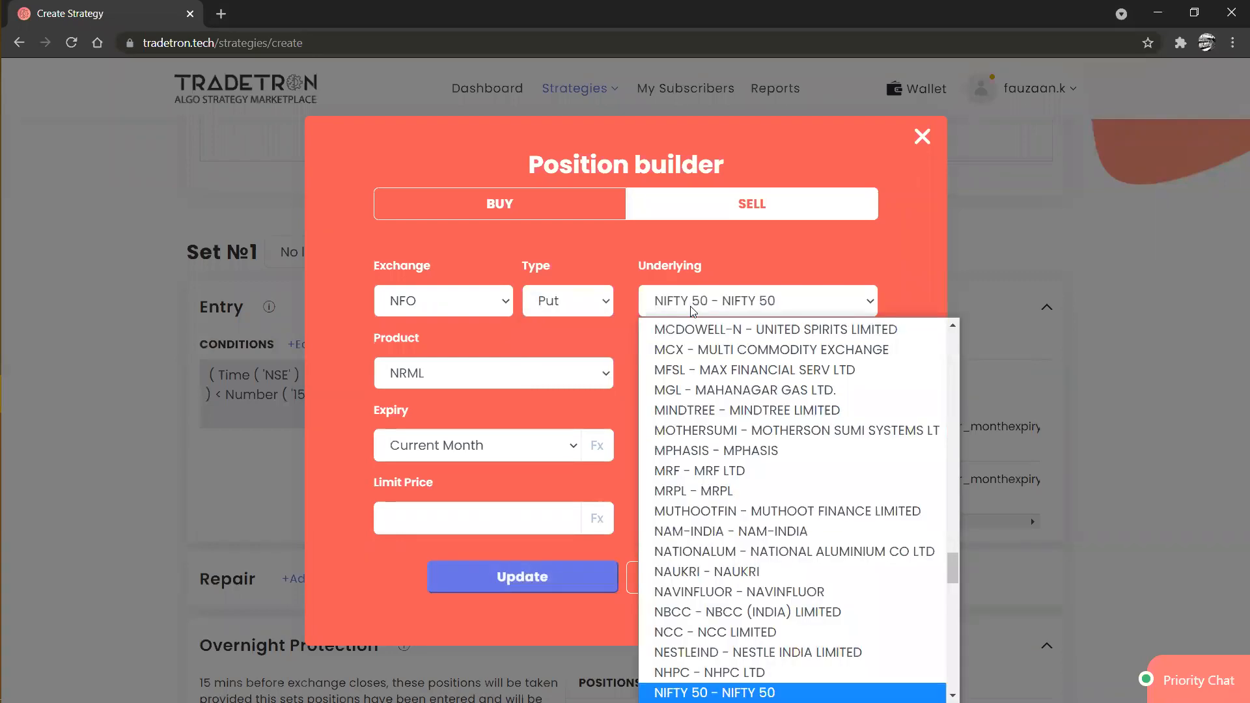
{"action": "left_click", "coordinate": [635, 417]}
{"action": "left_click", "coordinate": [567, 583]}
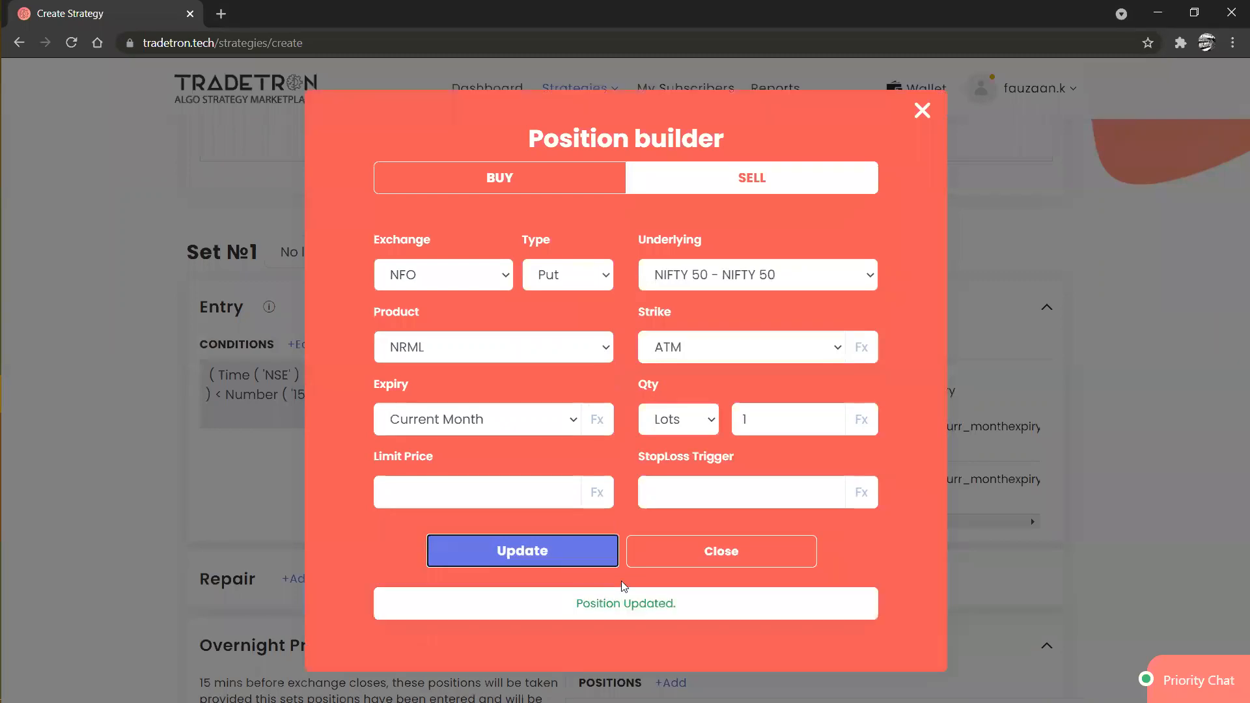
{"action": "left_click", "coordinate": [658, 569]}
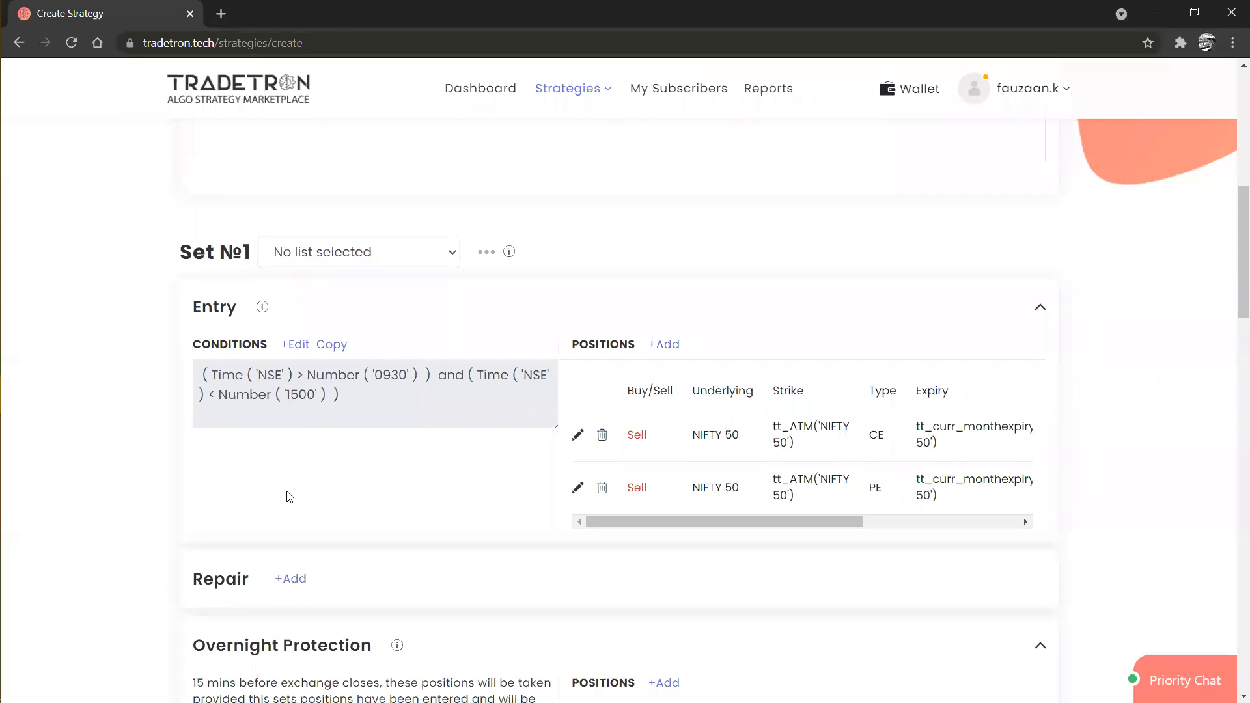
Step: Add a second set to the strategy
{"action": "scroll", "coordinate": [290, 498], "scroll_direction": "down", "scroll_amount": 2}
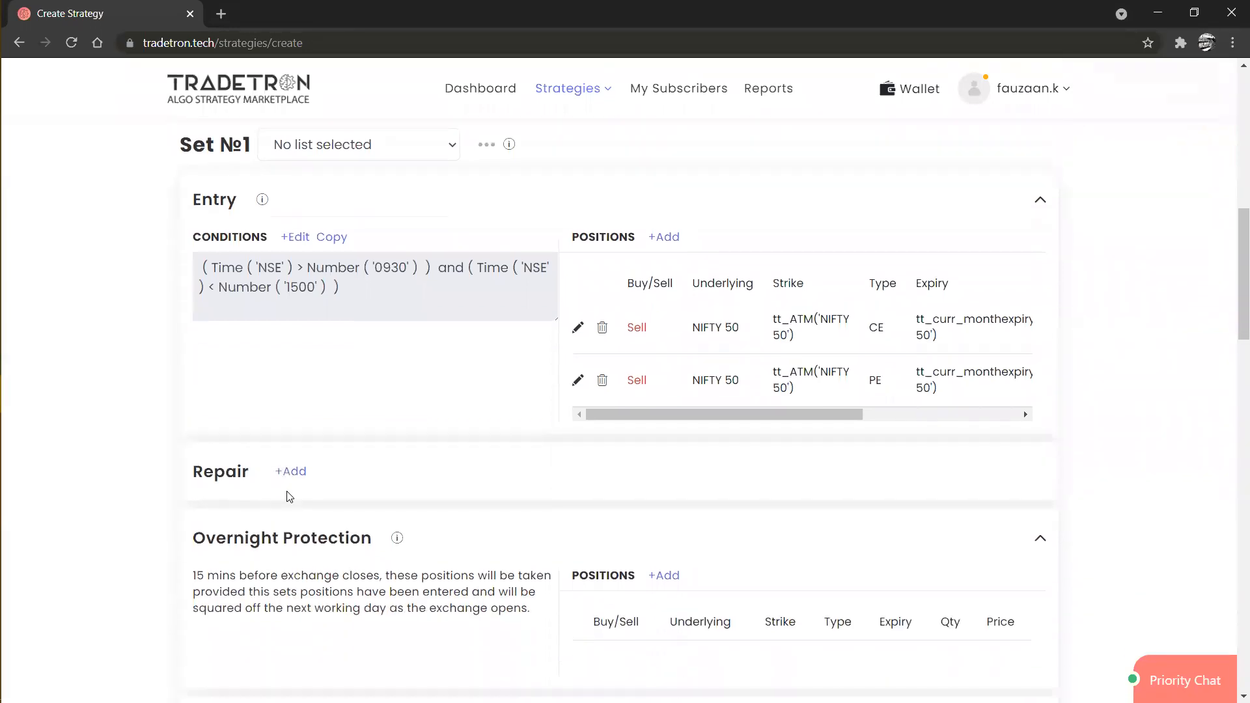
{"action": "scroll", "coordinate": [289, 498], "scroll_direction": "down", "scroll_amount": 2}
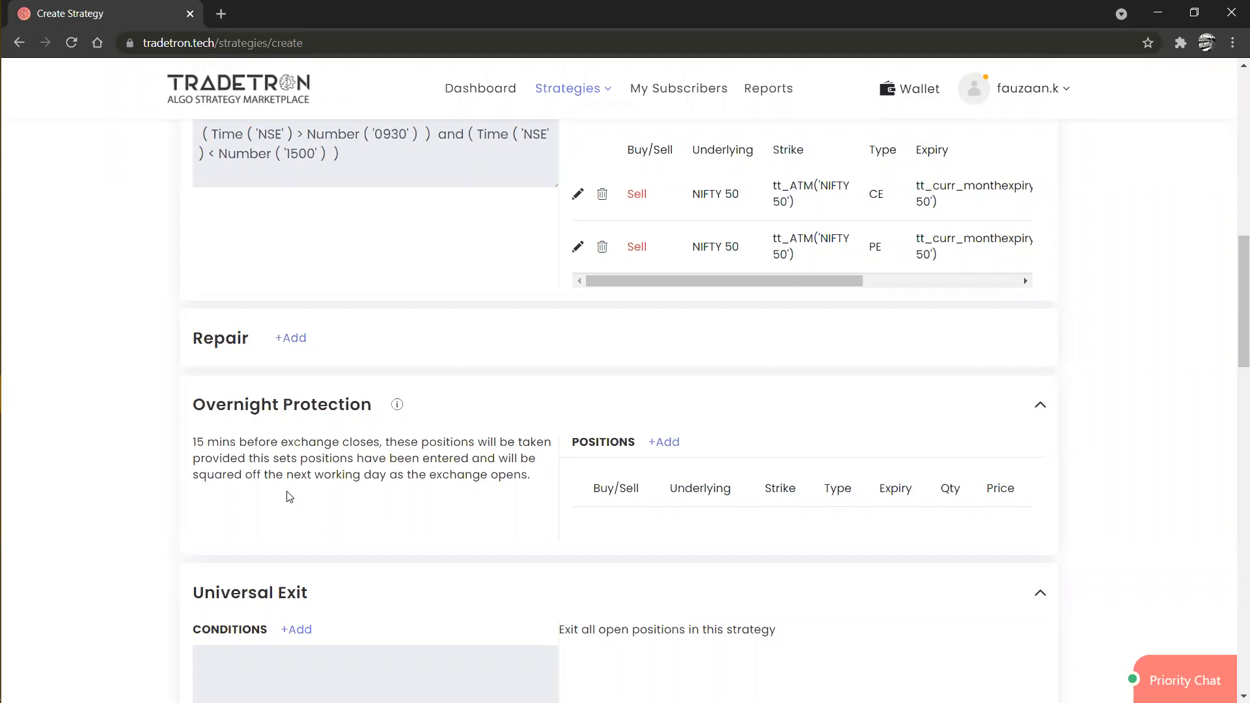
{"action": "scroll", "coordinate": [424, 521], "scroll_direction": "down", "scroll_amount": 4}
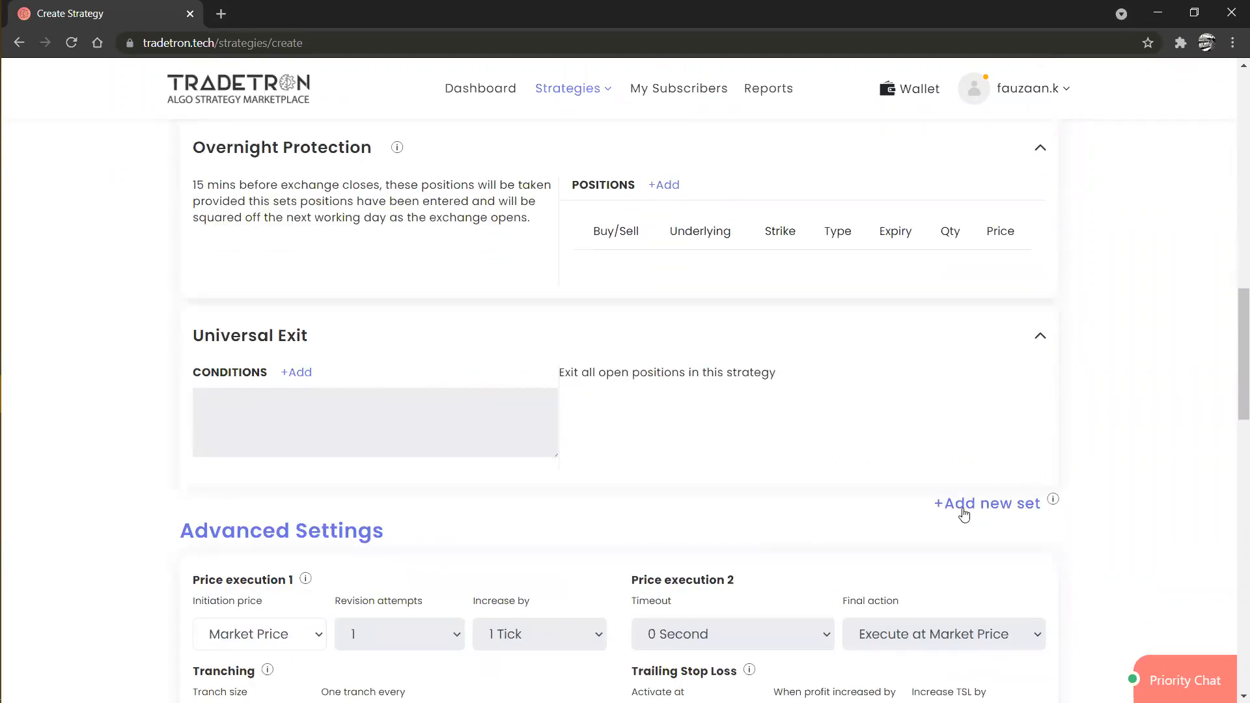
{"action": "left_click", "coordinate": [961, 509]}
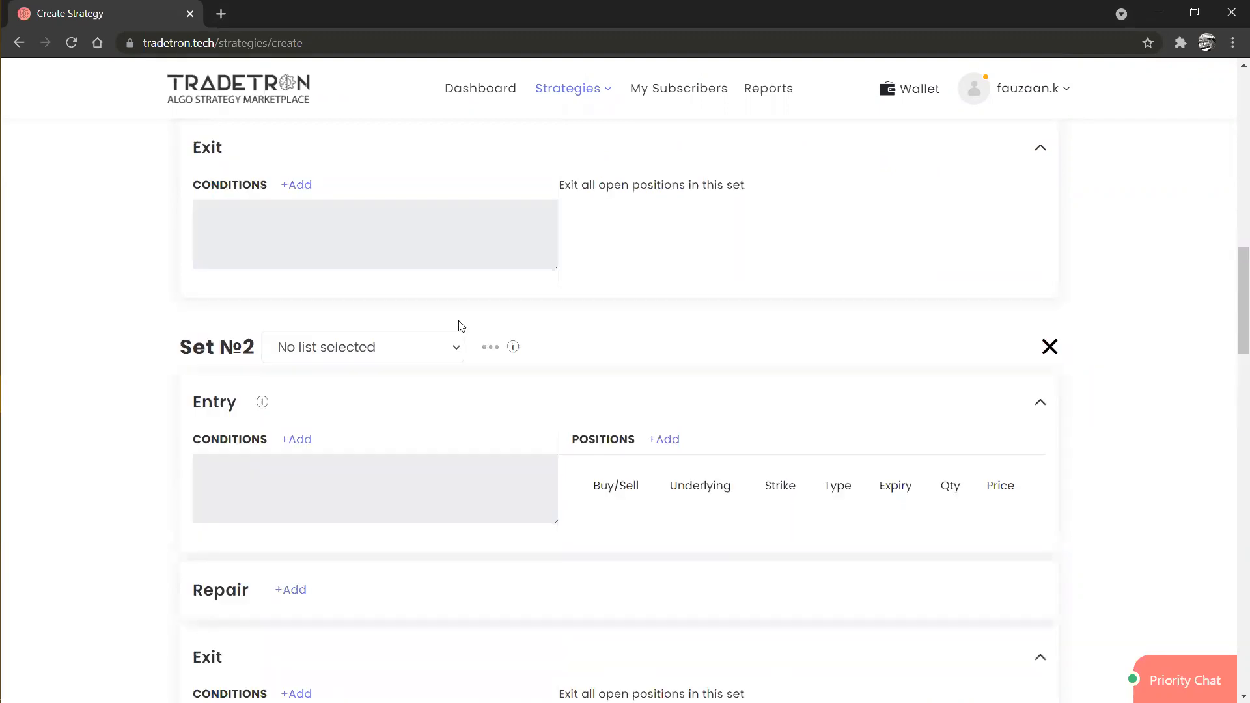
Step: Set Reactivate on exit after to 2 minutes in the strategy's advanced settings
{"action": "scroll", "coordinate": [459, 327], "scroll_direction": "up", "scroll_amount": 2}
{"action": "scroll", "coordinate": [459, 326], "scroll_direction": "down", "scroll_amount": 7}
{"action": "scroll", "coordinate": [461, 326], "scroll_direction": "down", "scroll_amount": 1}
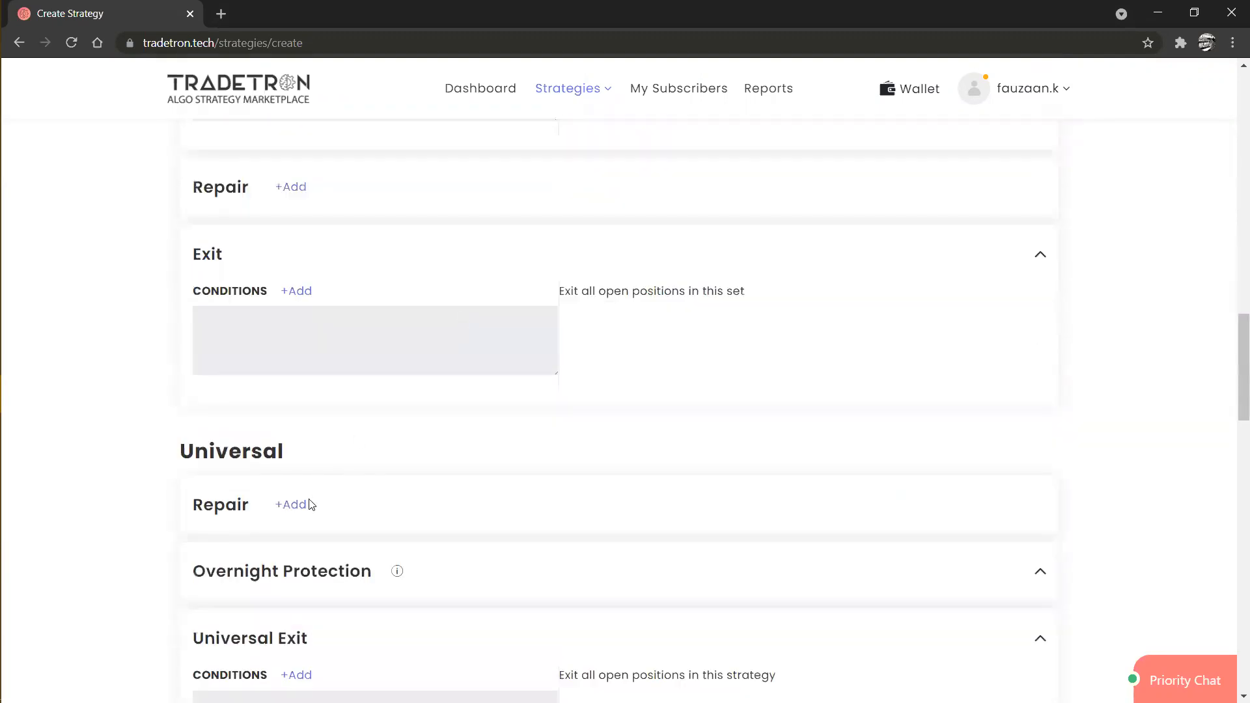
{"action": "scroll", "coordinate": [296, 521], "scroll_direction": "down", "scroll_amount": 4}
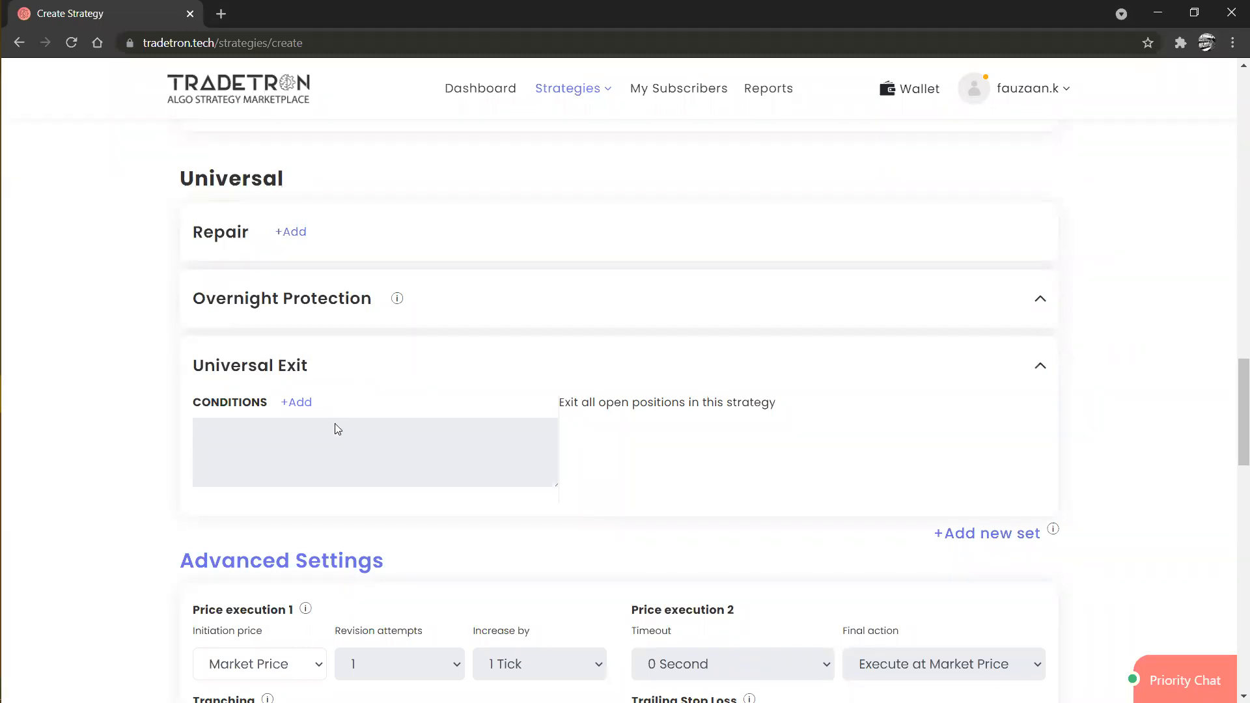
{"action": "scroll", "coordinate": [334, 427], "scroll_direction": "down", "scroll_amount": 5}
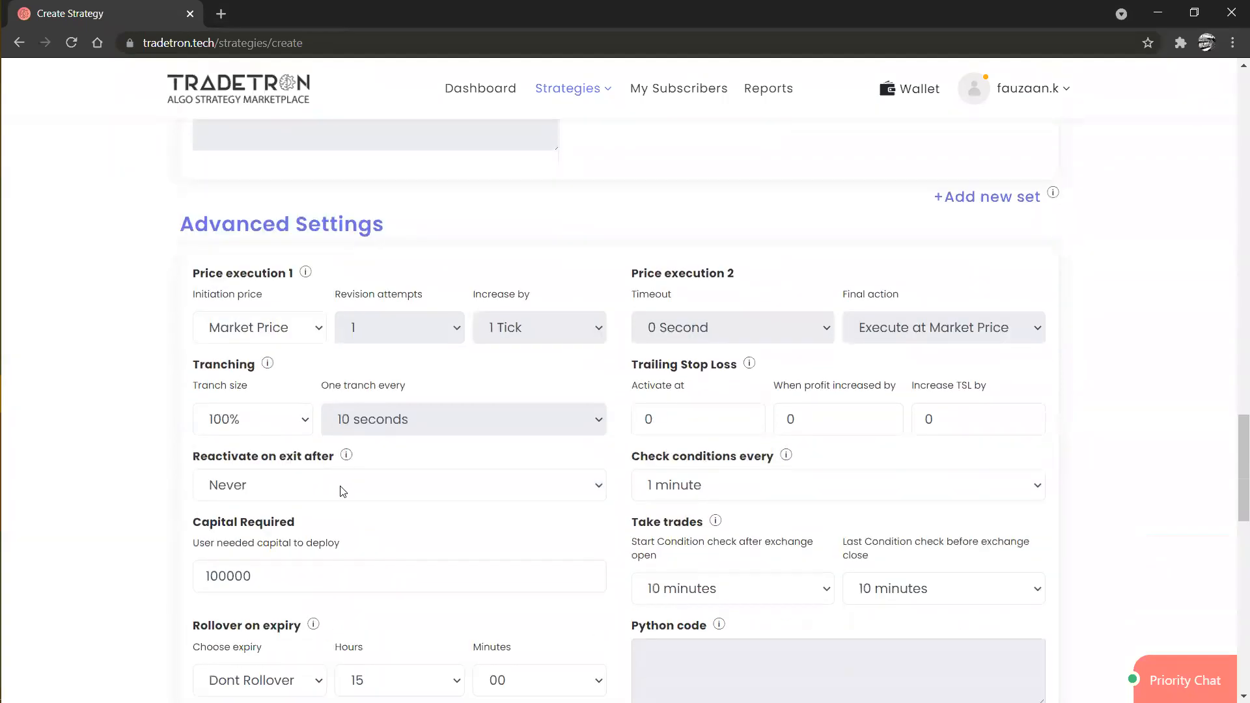
{"action": "left_click", "coordinate": [343, 489]}
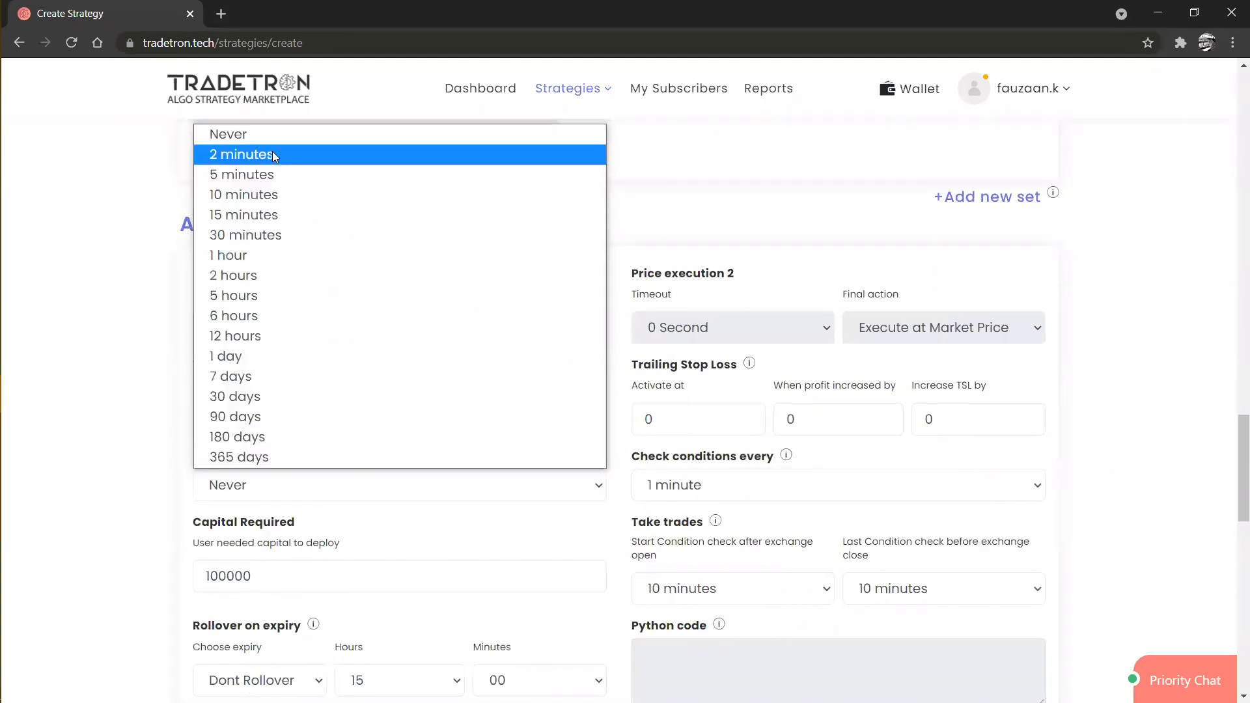
{"action": "left_click", "coordinate": [273, 154]}
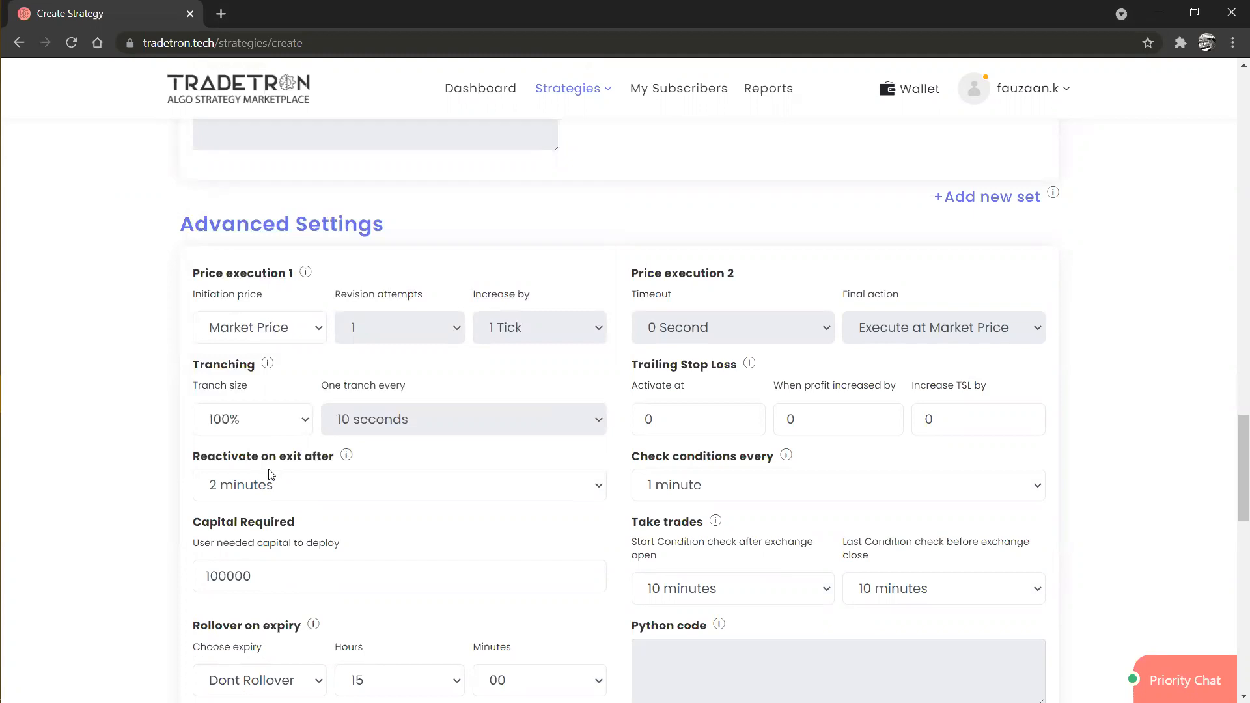
Step: Start an exit condition for Set №1 with the LTP keyword using the Instrument Name parameter
{"action": "scroll", "coordinate": [271, 474], "scroll_direction": "up", "scroll_amount": 3}
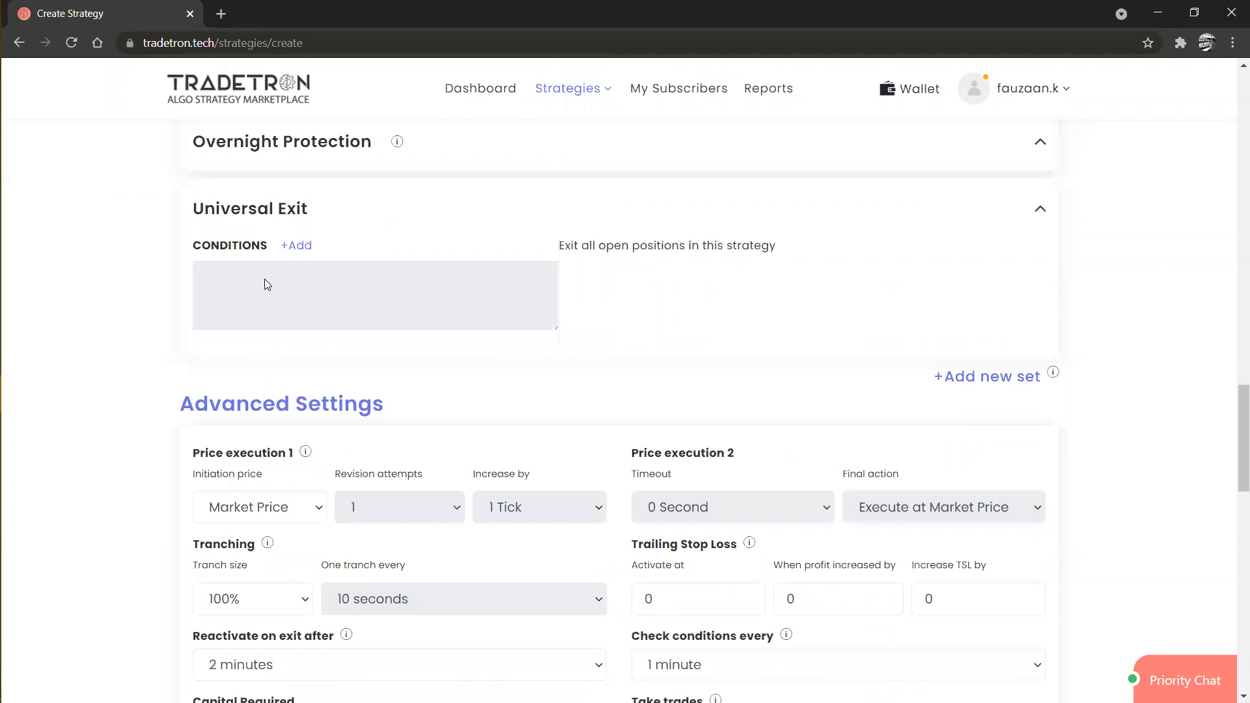
{"action": "scroll", "coordinate": [264, 284], "scroll_direction": "up", "scroll_amount": 14}
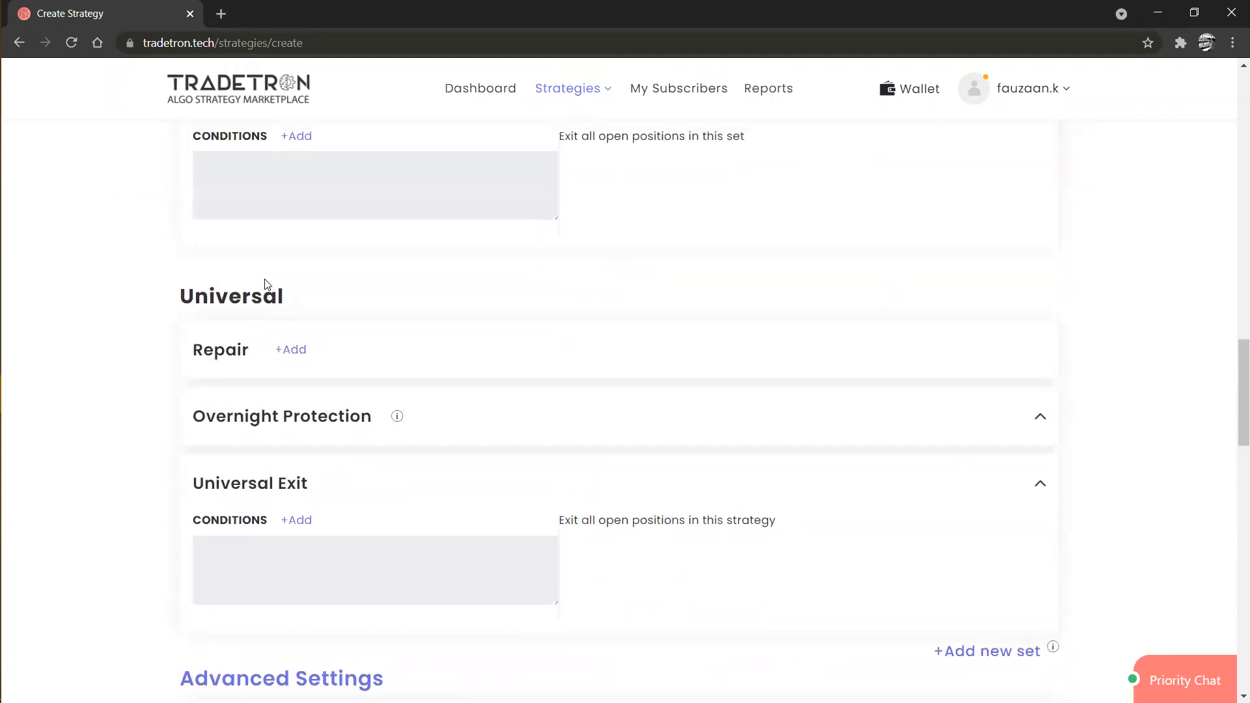
{"action": "scroll", "coordinate": [264, 284], "scroll_direction": "up", "scroll_amount": 1}
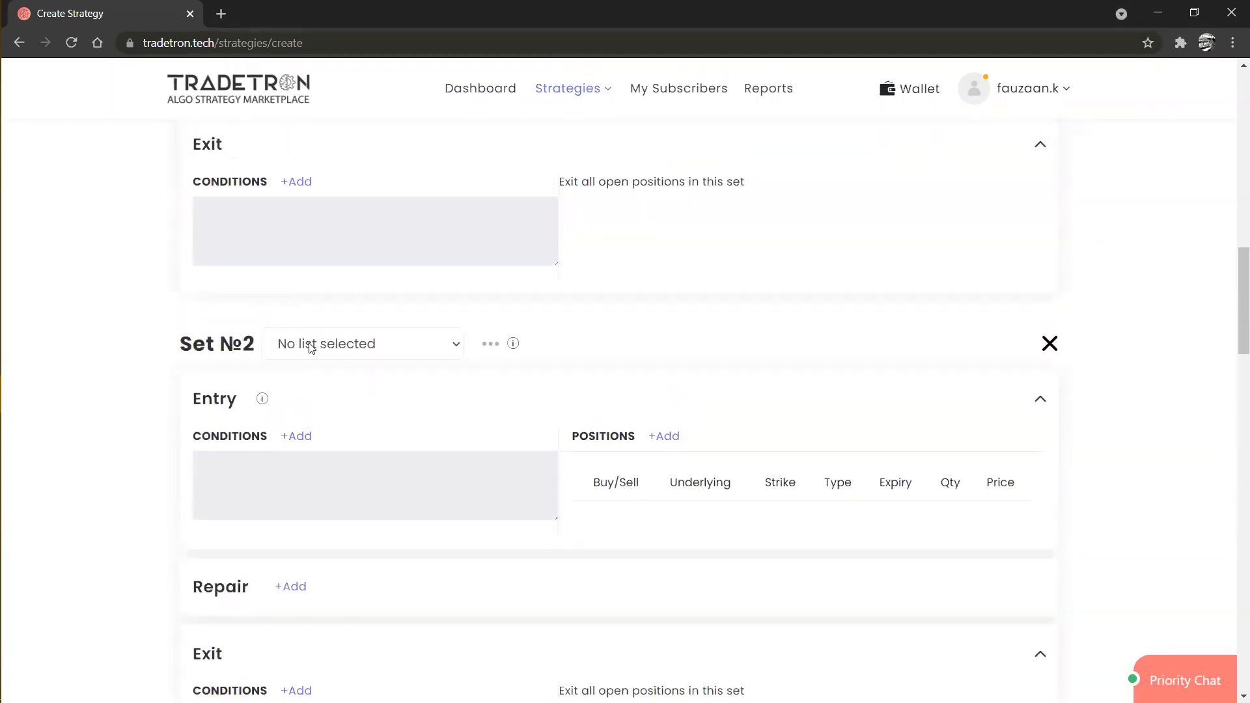
{"action": "scroll", "coordinate": [291, 363], "scroll_direction": "up", "scroll_amount": 1}
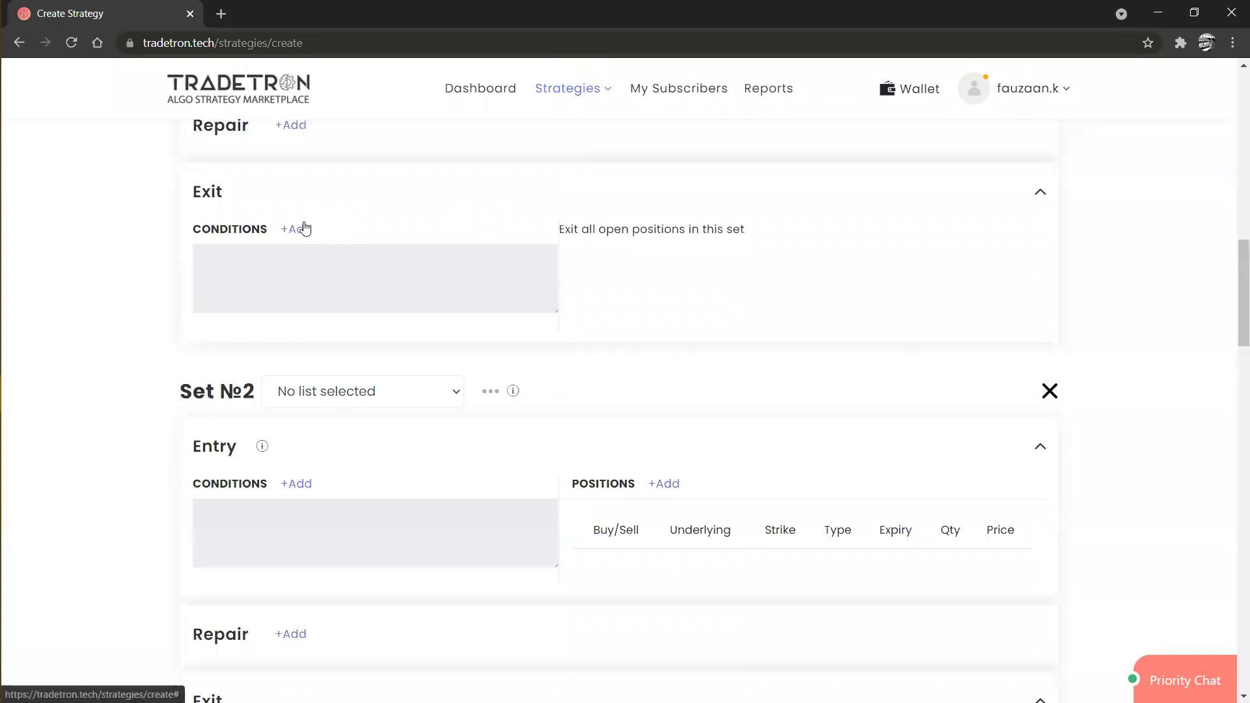
{"action": "left_click", "coordinate": [301, 229]}
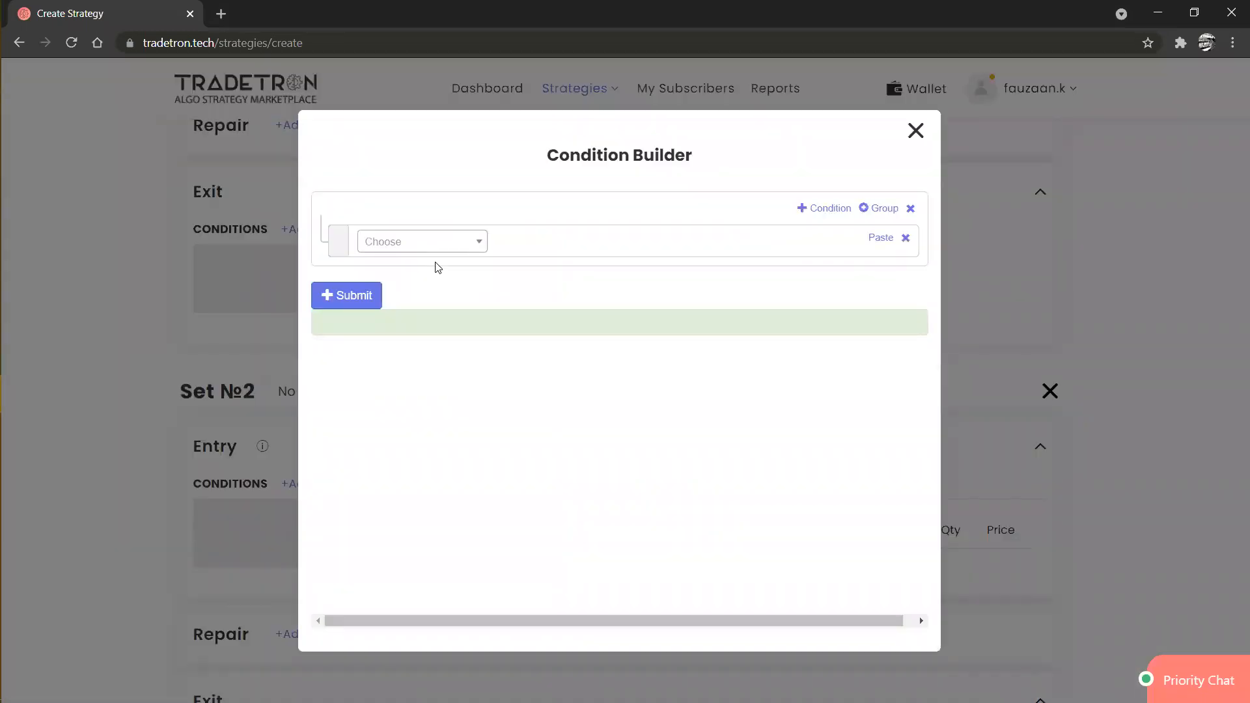
{"action": "left_click", "coordinate": [445, 252]}
{"action": "type", "text": "ltp"}
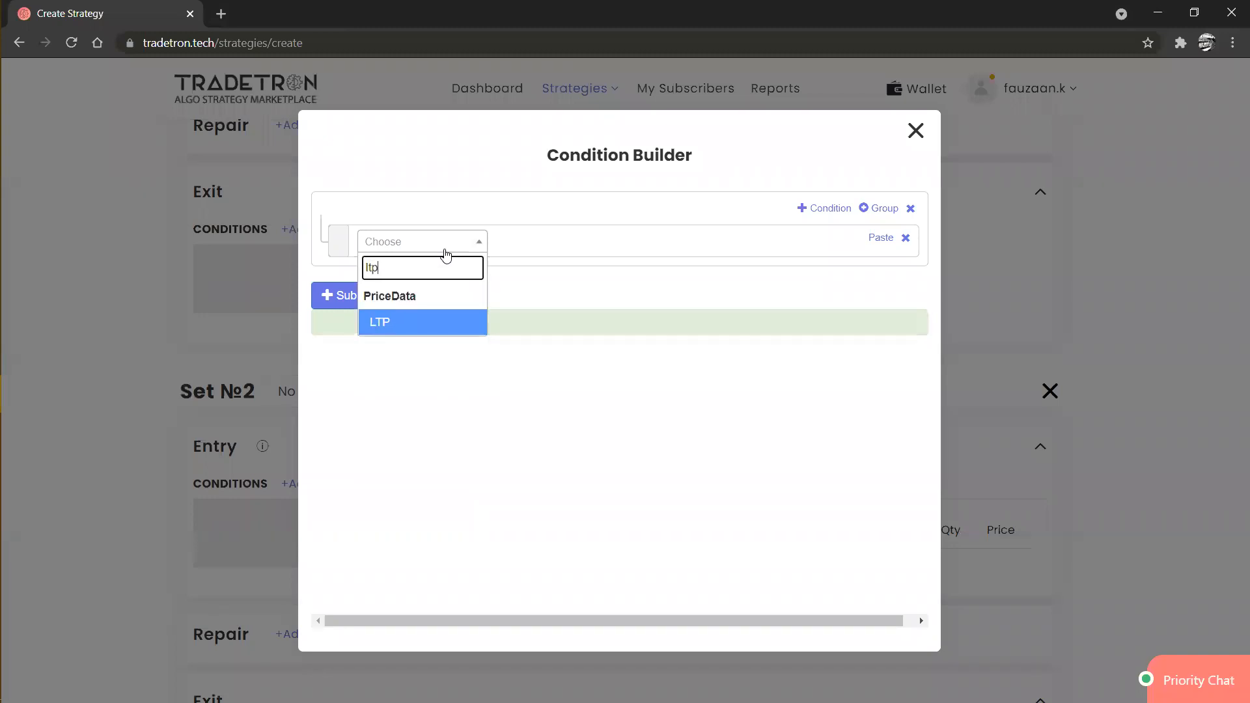
{"action": "key", "text": "Return"}
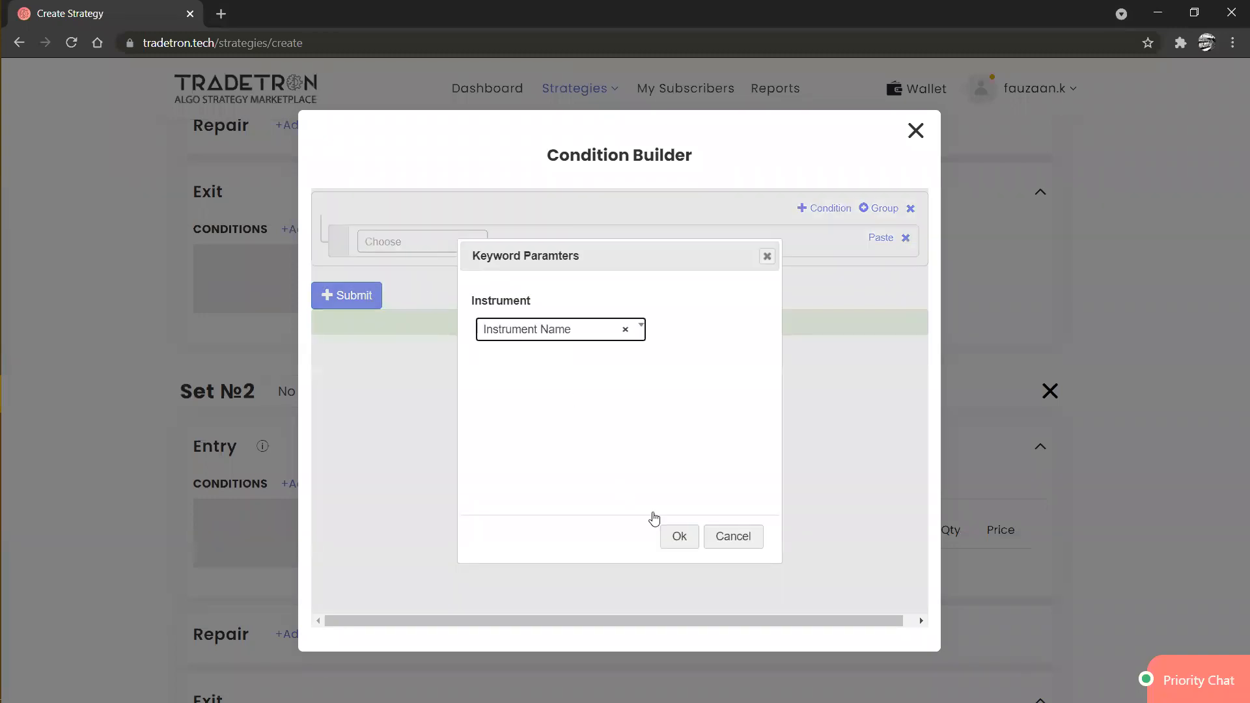
{"action": "left_click", "coordinate": [674, 536]}
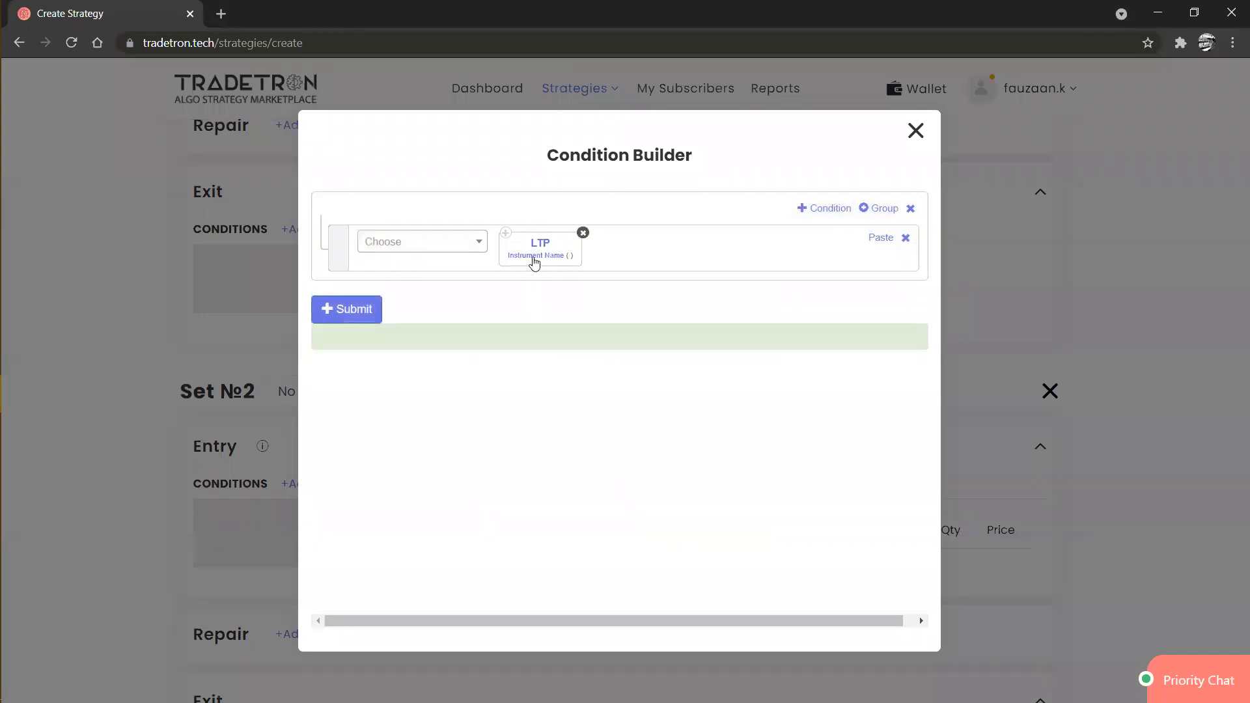
Step: Set the LTP keyword's instrument to NIFTY 50 on the NFO exchange
{"action": "left_click", "coordinate": [534, 261]}
{"action": "left_click", "coordinate": [371, 307]}
{"action": "type", "text": "nfo"}
{"action": "key", "text": "Return"}
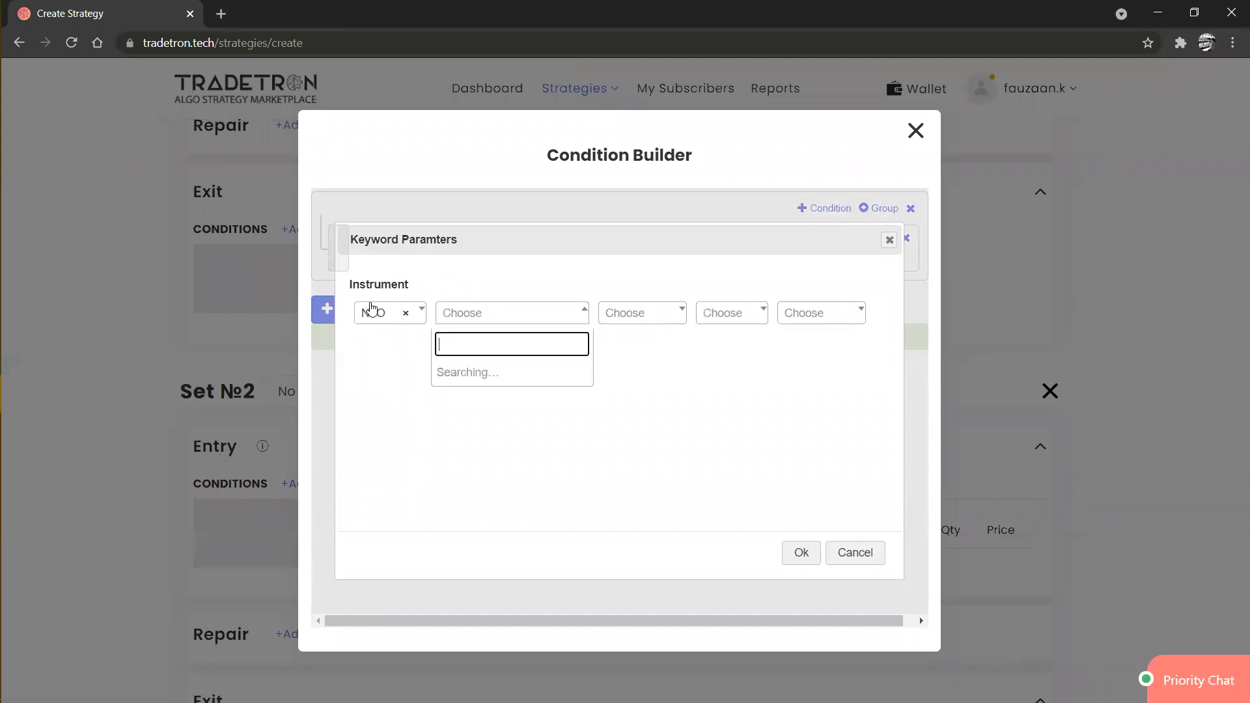
{"action": "type", "text": "nifty"}
{"action": "key", "text": "Return"}
{"action": "key", "text": "Tab"}
{"action": "key", "text": "Tab"}
{"action": "key", "text": "Return"}
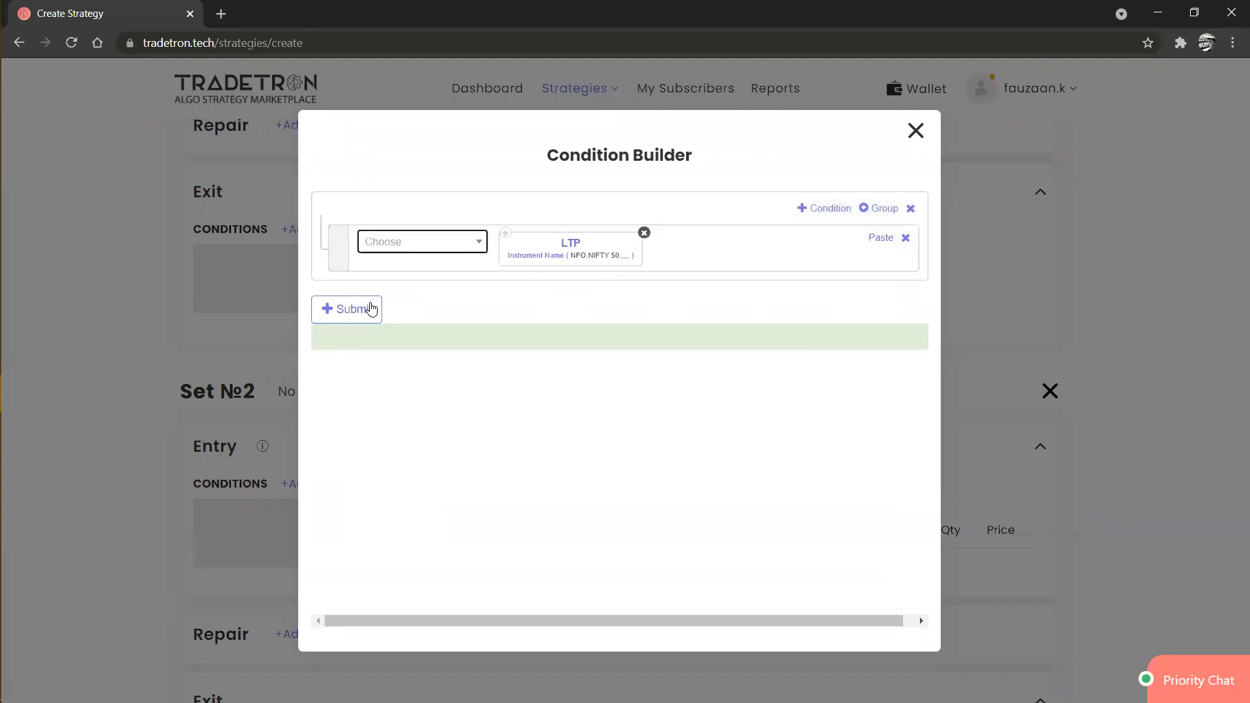
Step: Extend the Set №1 exit condition with the > operator and the Traded Instrument keyword
{"action": "left_click", "coordinate": [449, 253]}
{"action": "type", "text": ">"}
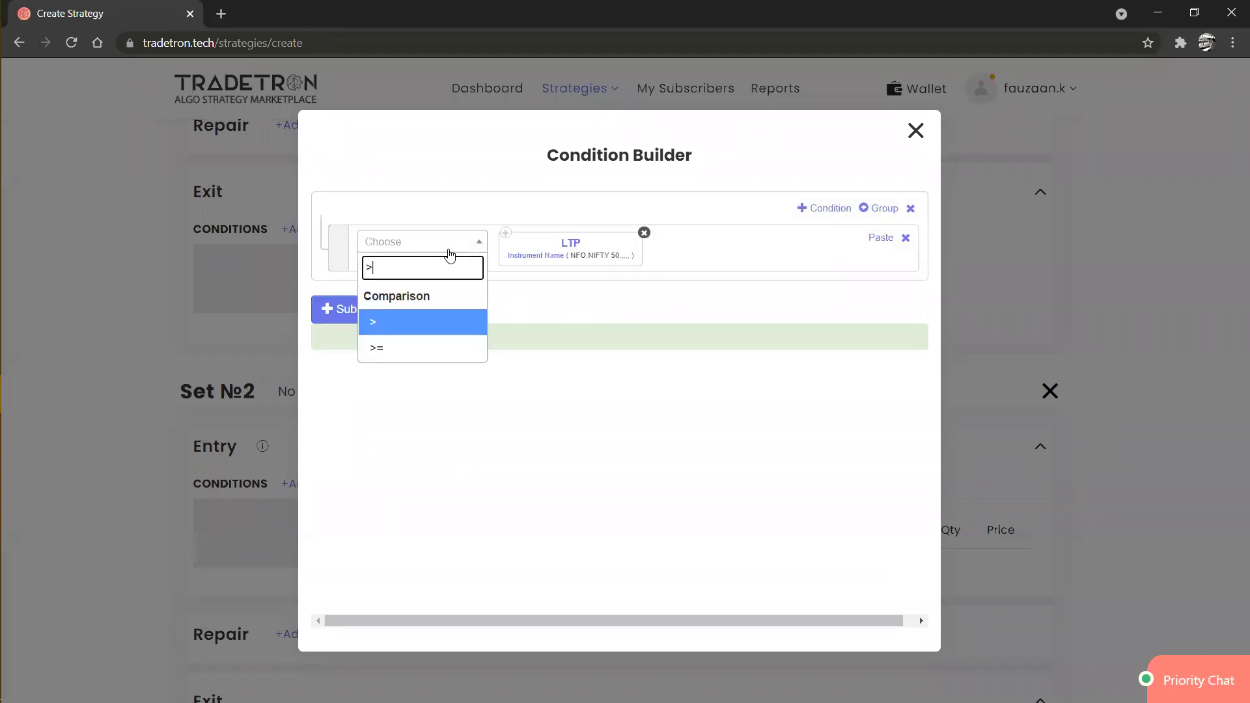
{"action": "key", "text": "Return"}
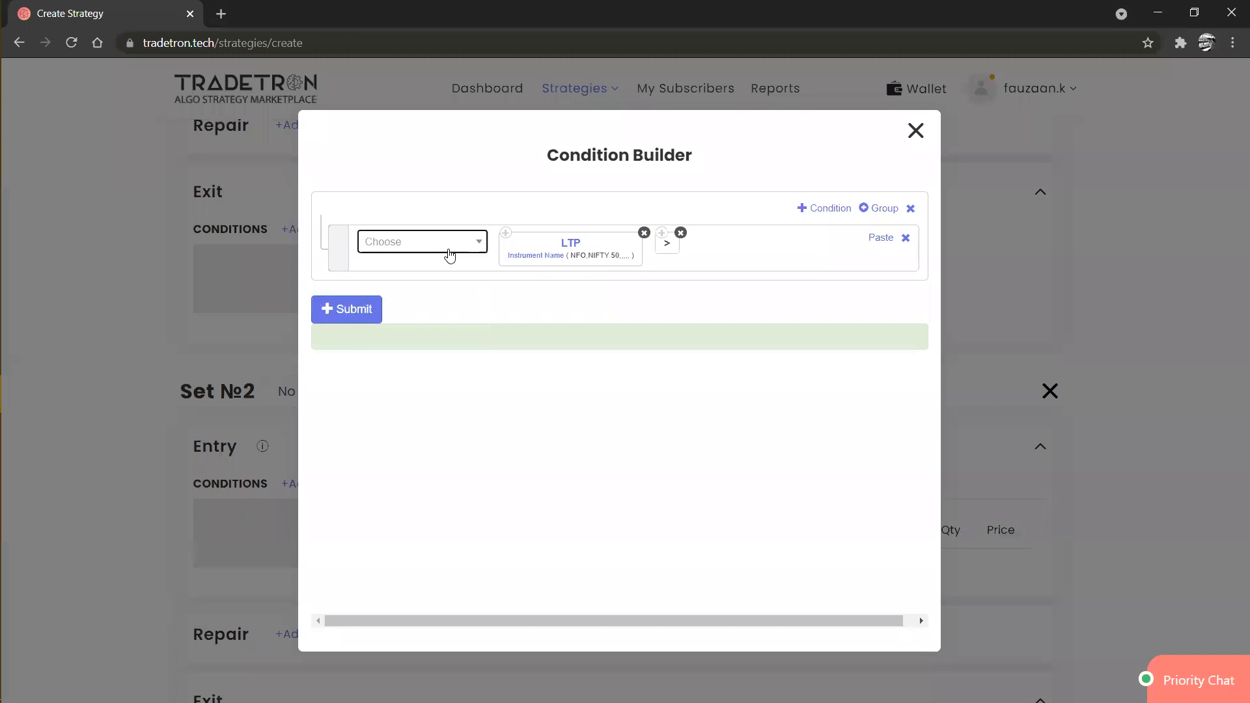
{"action": "left_click", "coordinate": [449, 254]}
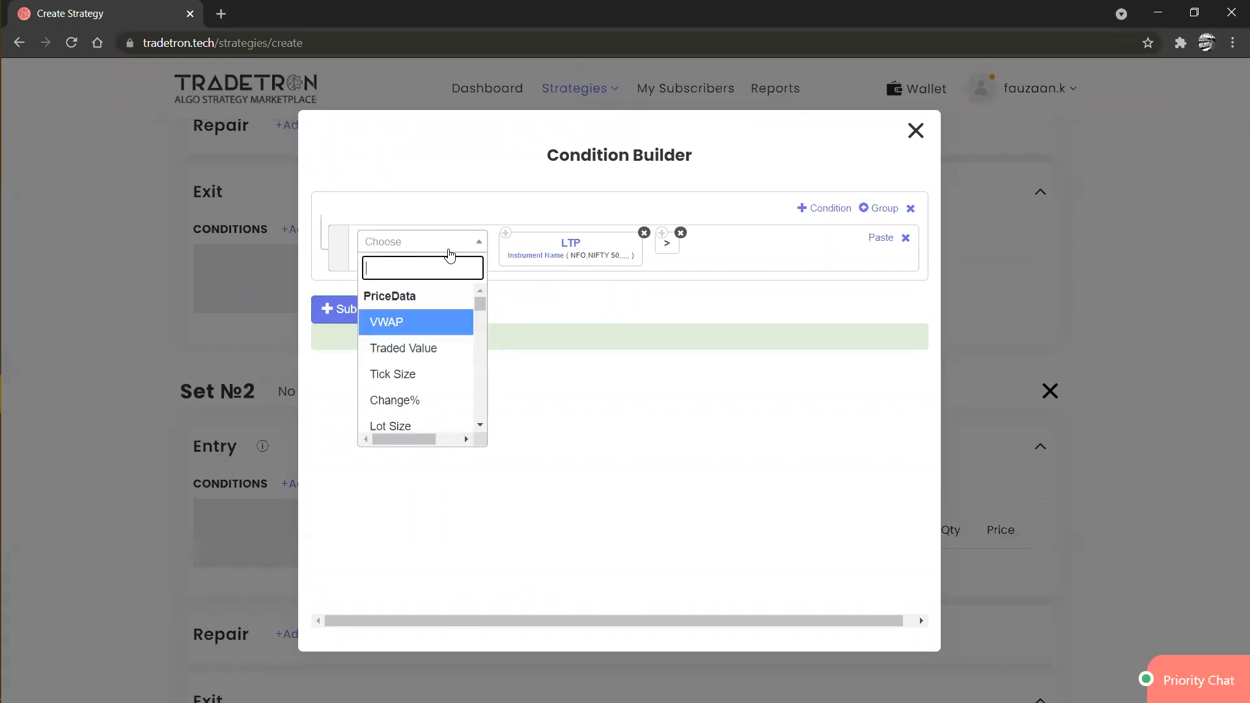
{"action": "type", "text": "trade"}
{"action": "key", "text": "Down"}
{"action": "key", "text": "Down"}
{"action": "key", "text": "Up"}
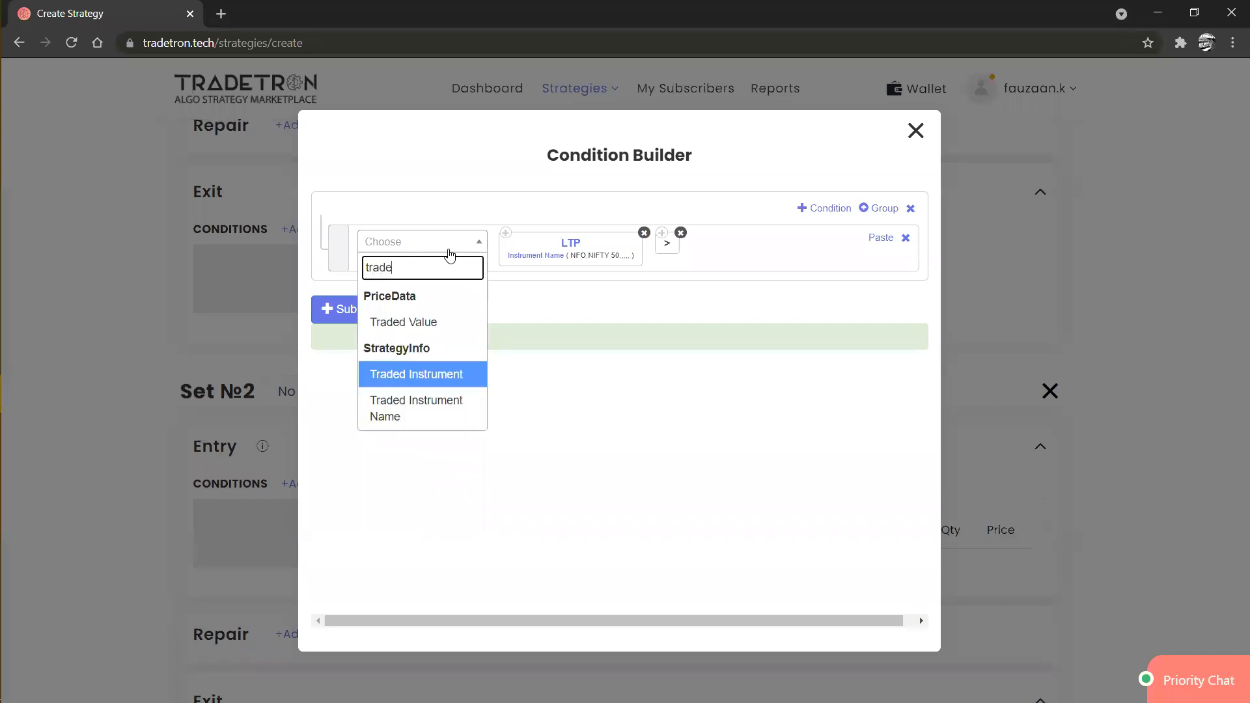
{"action": "key", "text": "Return"}
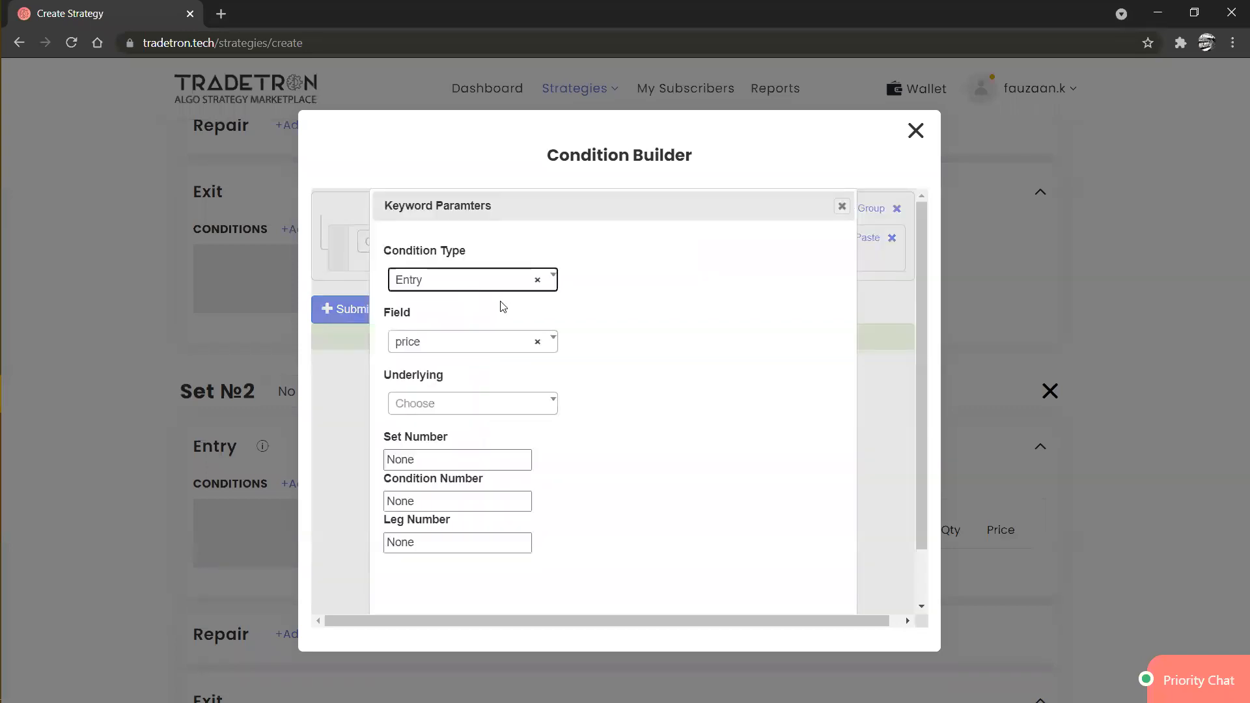
Step: Configure the Traded Instrument keyword for the Entry strike of NIFTY 50 with set number 1, condition number 1 and leg number 1
{"action": "left_click", "coordinate": [442, 407]}
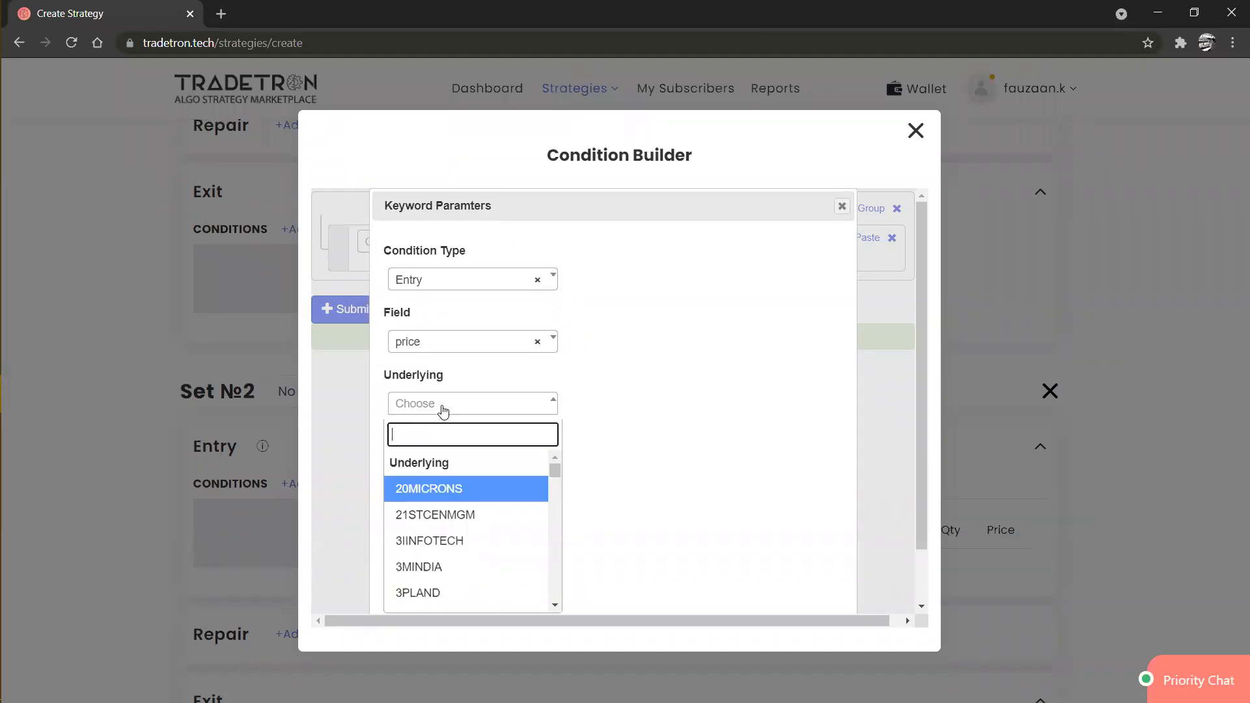
{"action": "left_click", "coordinate": [430, 341]}
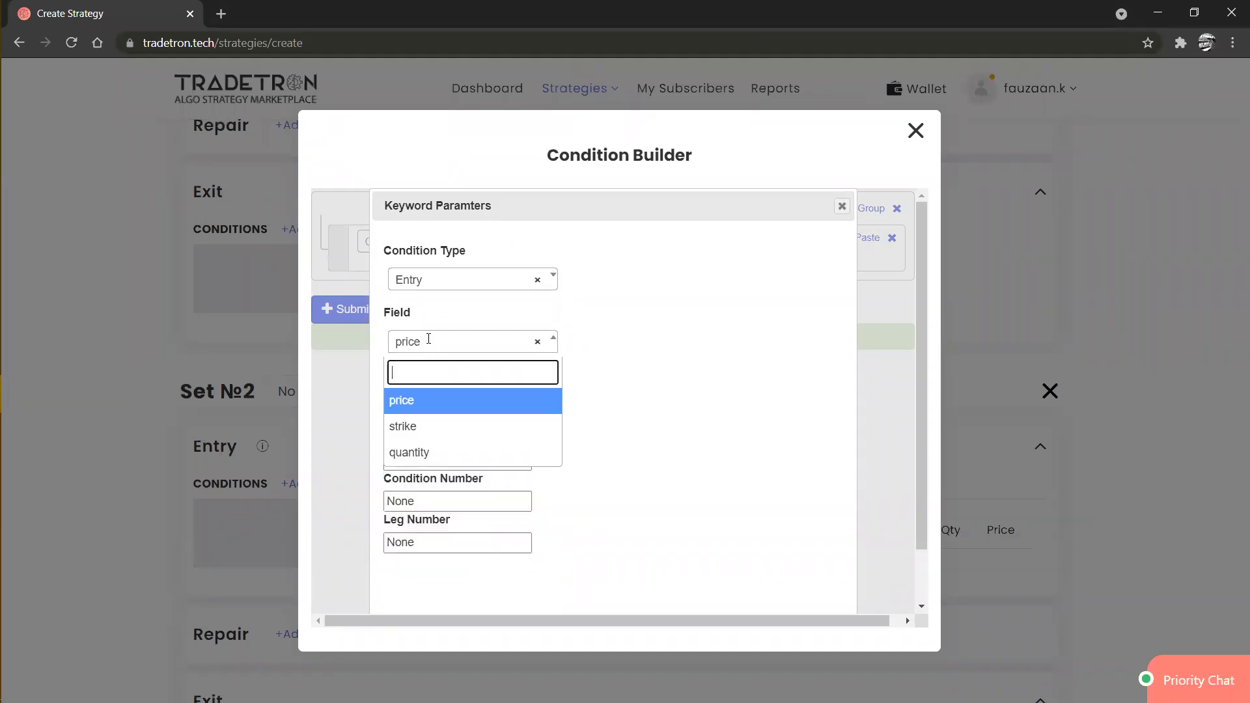
{"action": "left_click", "coordinate": [419, 426]}
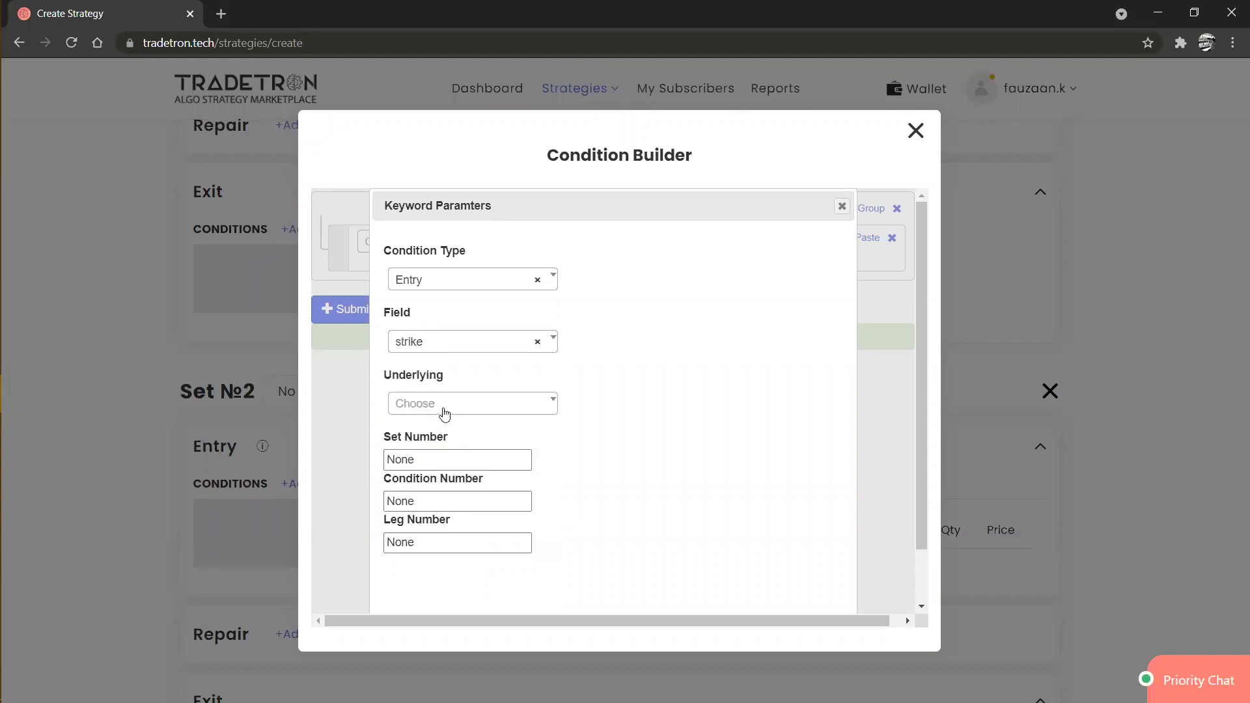
{"action": "left_click", "coordinate": [445, 407]}
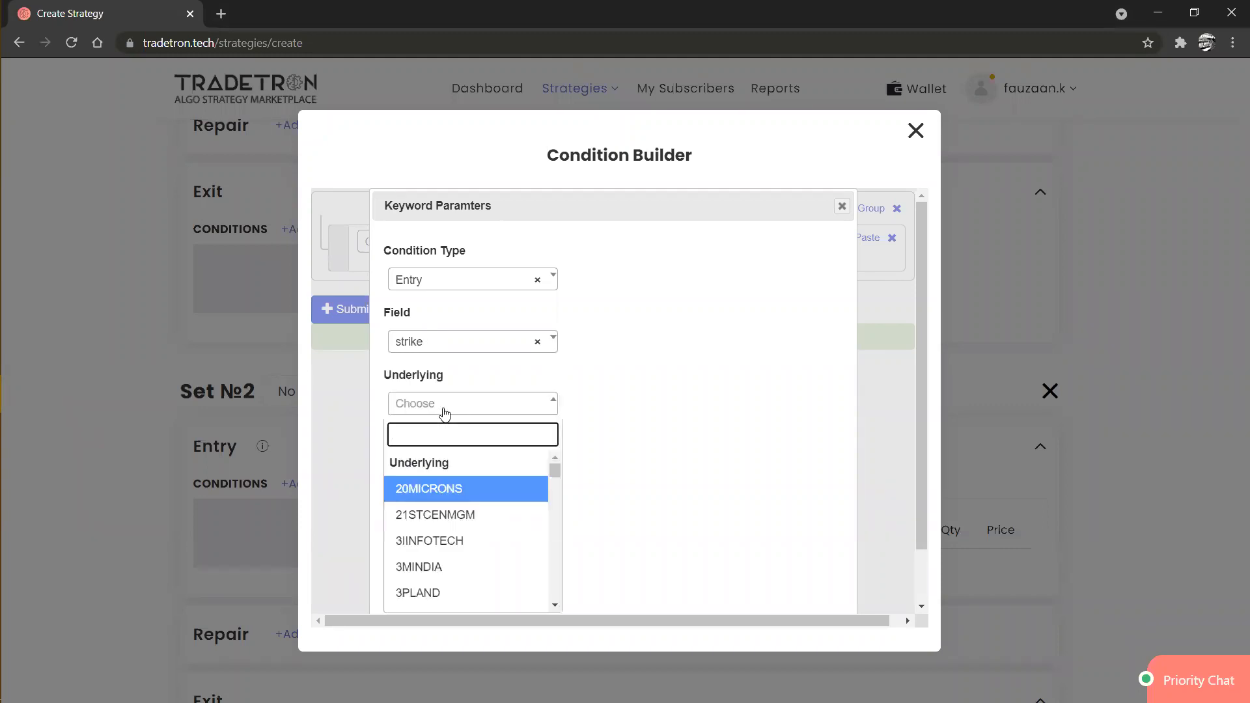
{"action": "type", "text": "nifty"}
{"action": "key", "text": "Return"}
{"action": "key", "text": "Tab"}
{"action": "type", "text": "1"}
{"action": "key", "text": "Tab"}
{"action": "type", "text": "1"}
{"action": "key", "text": "Tab"}
{"action": "type", "text": "1"}
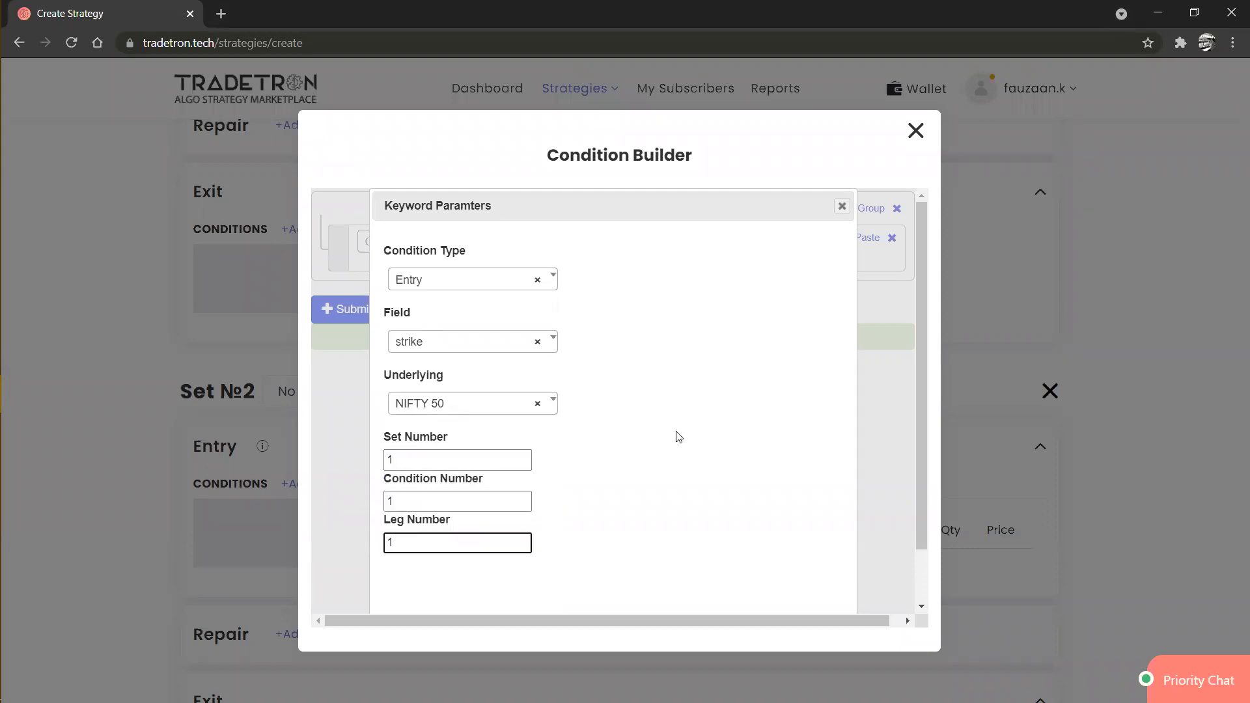
{"action": "scroll", "coordinate": [706, 441], "scroll_direction": "down", "scroll_amount": 2}
{"action": "left_click", "coordinate": [761, 585]}
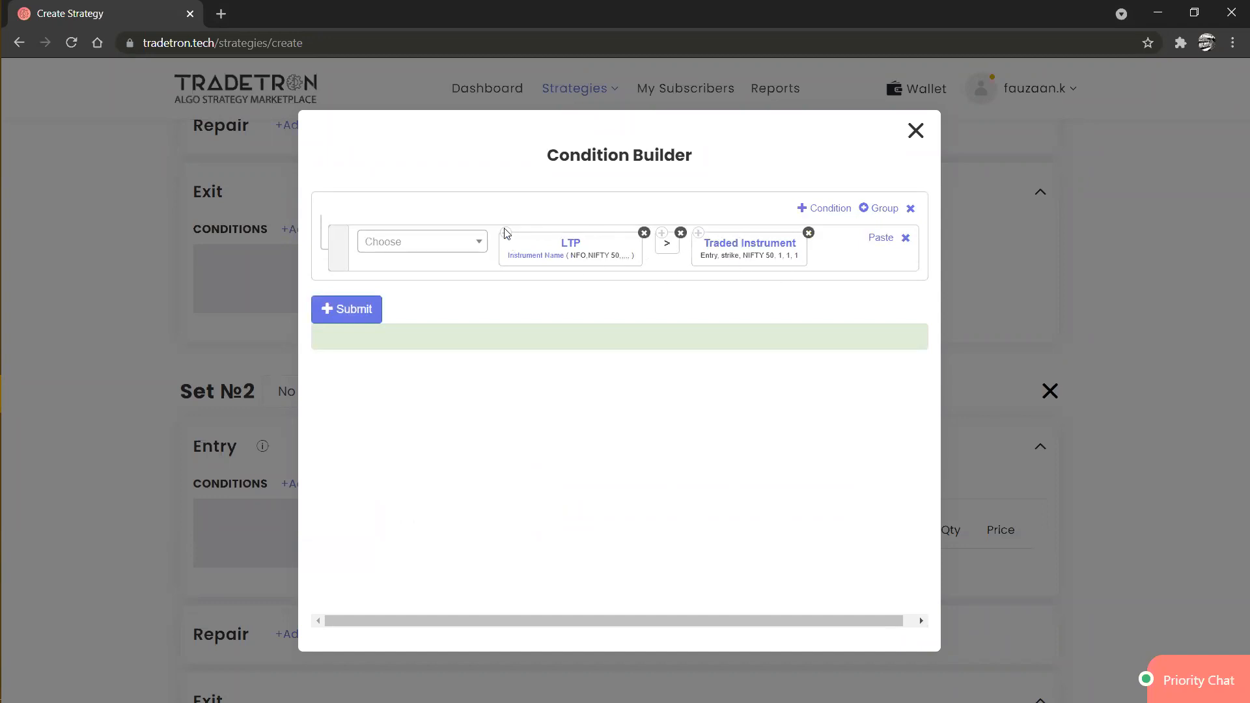
Step: Add the + operator after the Traded Instrument keyword in the exit condition
{"action": "left_click", "coordinate": [451, 246]}
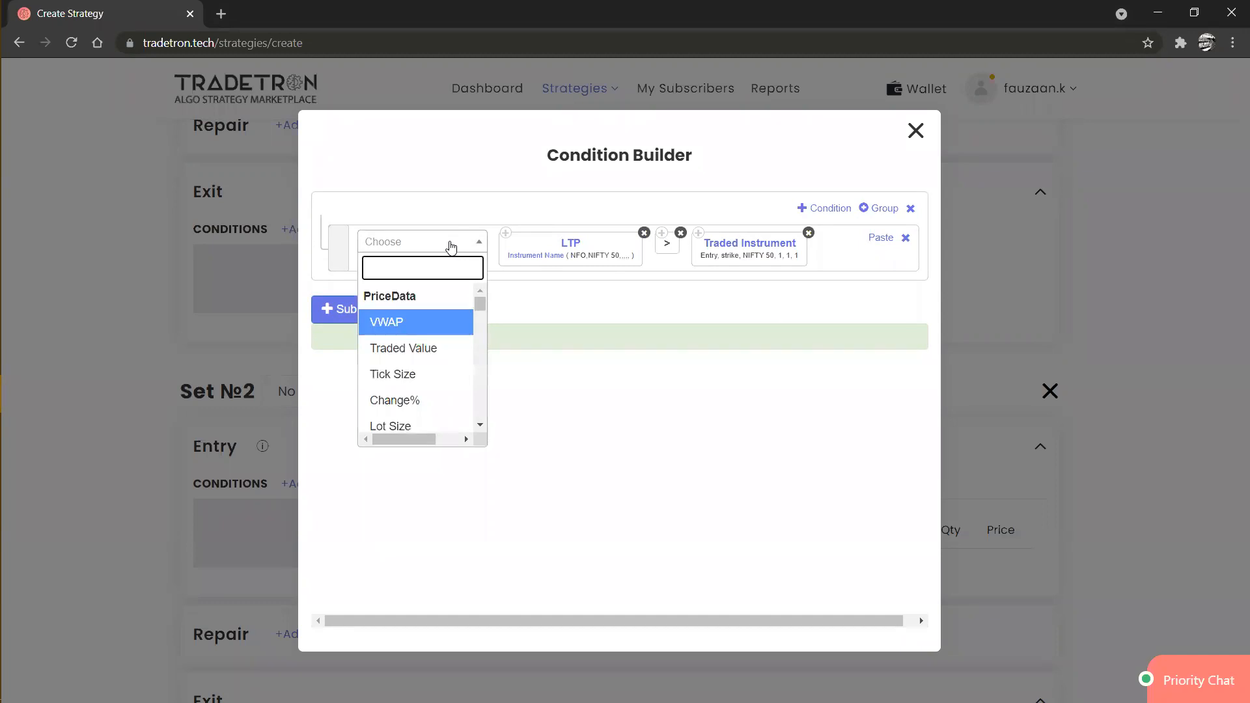
{"action": "type", "text": "+"}
{"action": "key", "text": "Down"}
{"action": "key", "text": "Down"}
{"action": "key", "text": "Return"}
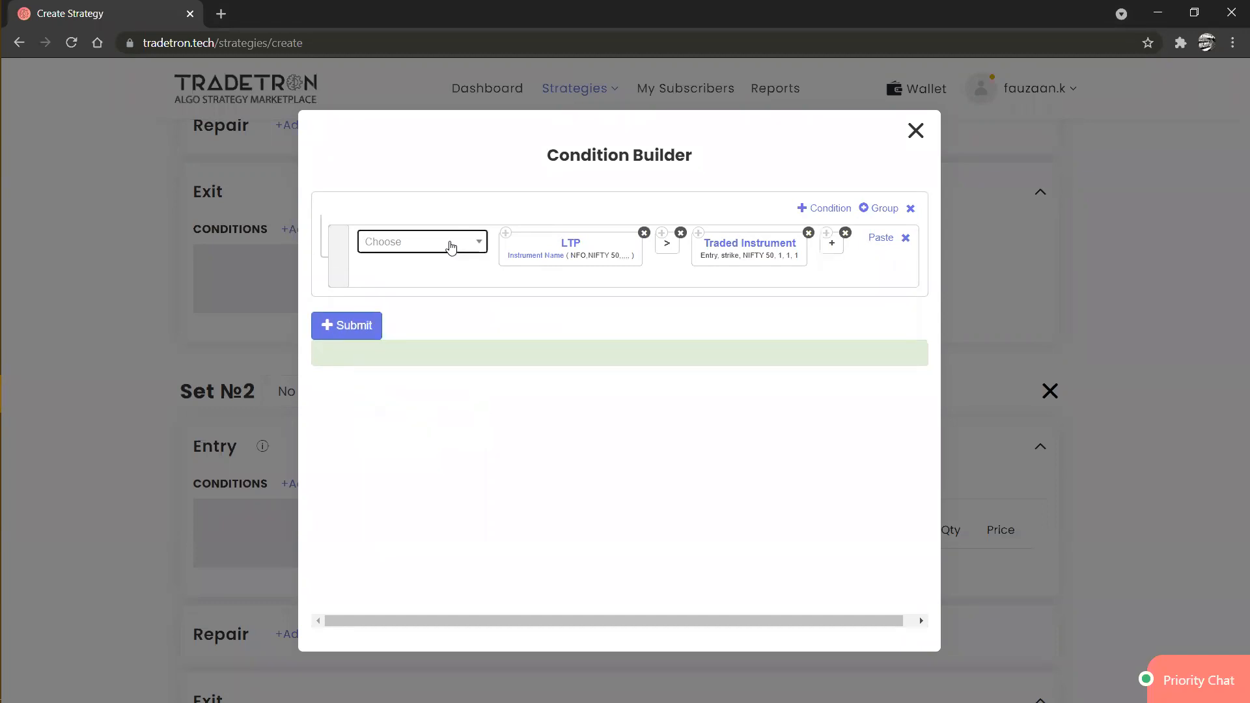
Step: Complete the Set №1 exit condition with the Number keyword valued 100 and submit it
{"action": "left_click", "coordinate": [452, 246]}
{"action": "type", "text": "numb"}
{"action": "key", "text": "Down"}
{"action": "key", "text": "Return"}
{"action": "type", "text": "100"}
{"action": "key", "text": "Tab"}
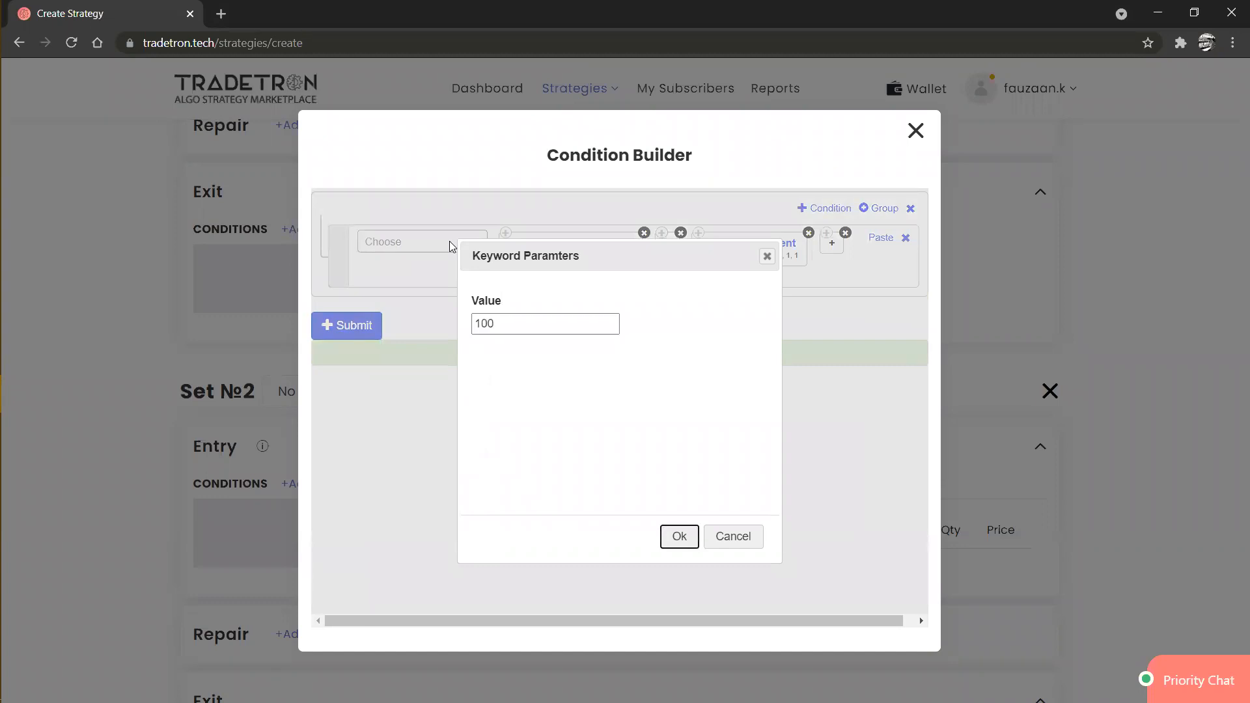
{"action": "key", "text": "Return"}
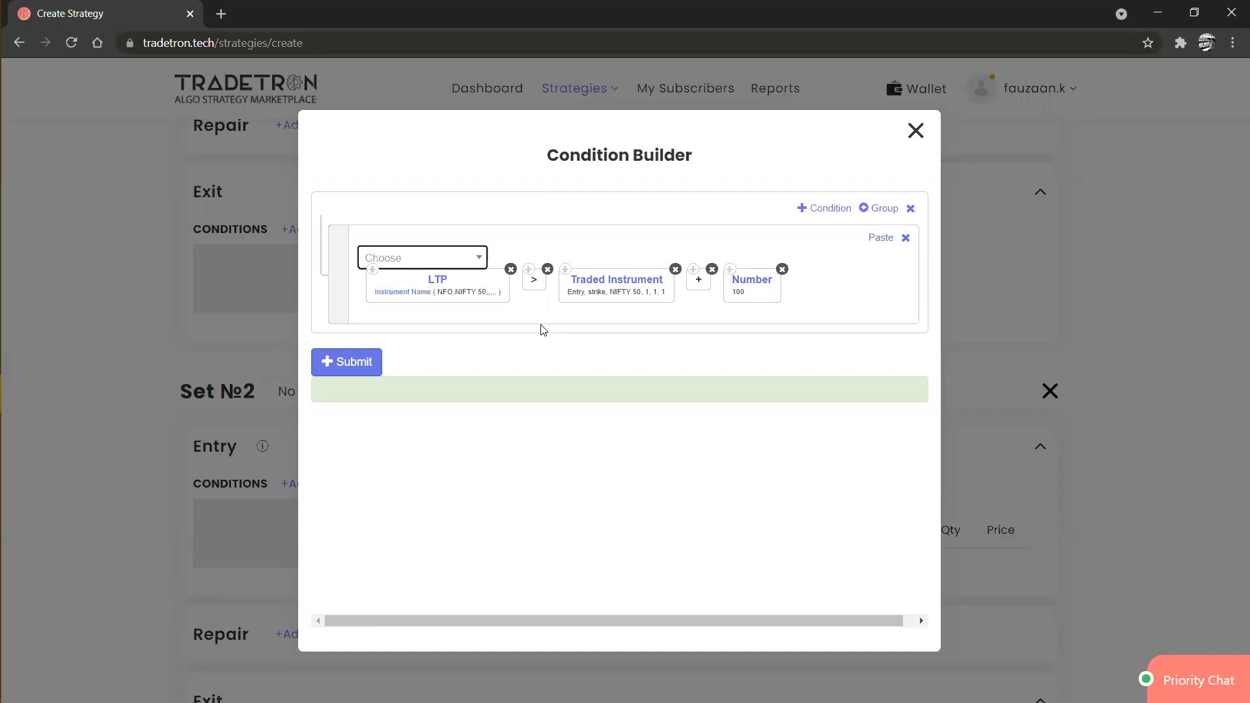
{"action": "left_click", "coordinate": [356, 362]}
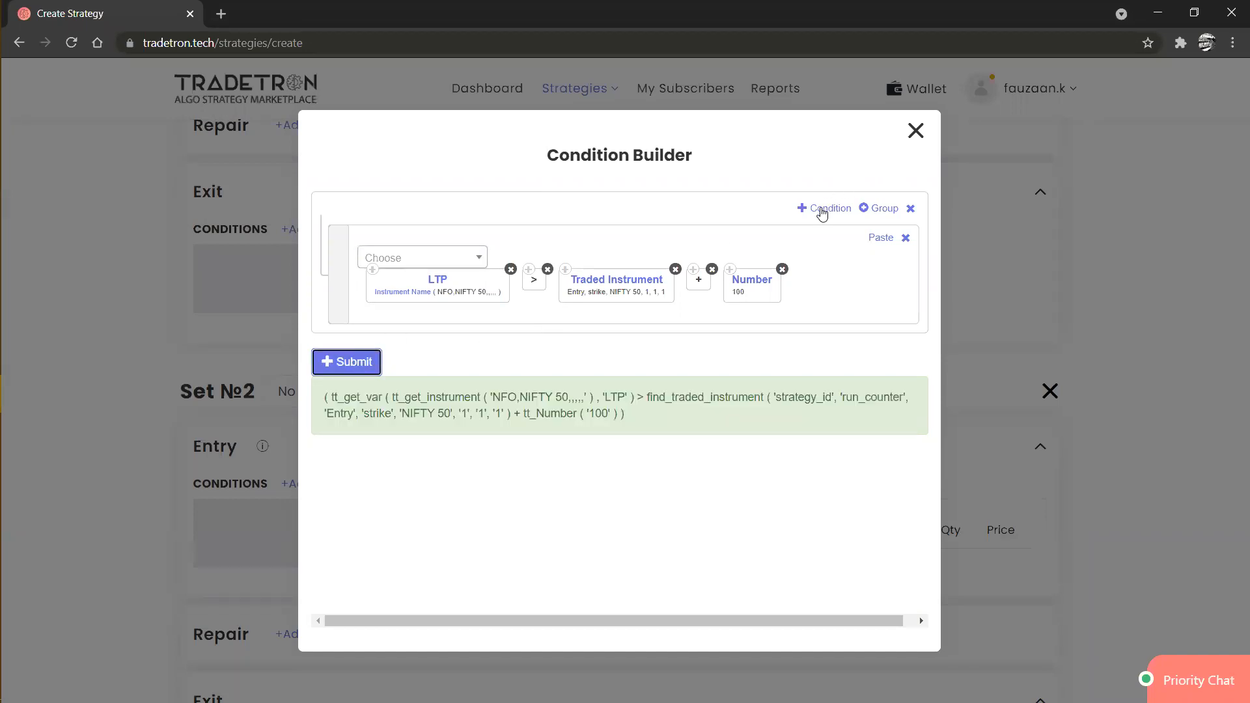
{"action": "left_click", "coordinate": [916, 130]}
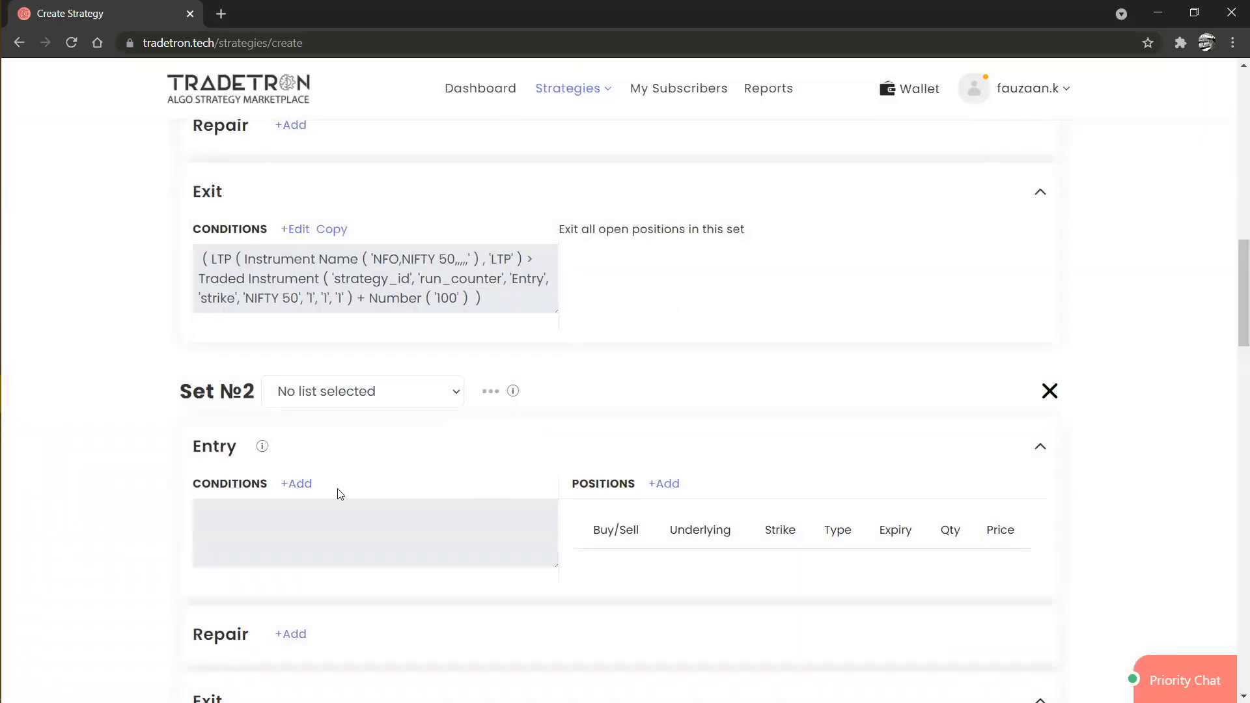
Step: Give Set №2 an entry condition made of the Number keyword with value 0 and submit it
{"action": "left_click", "coordinate": [297, 484]}
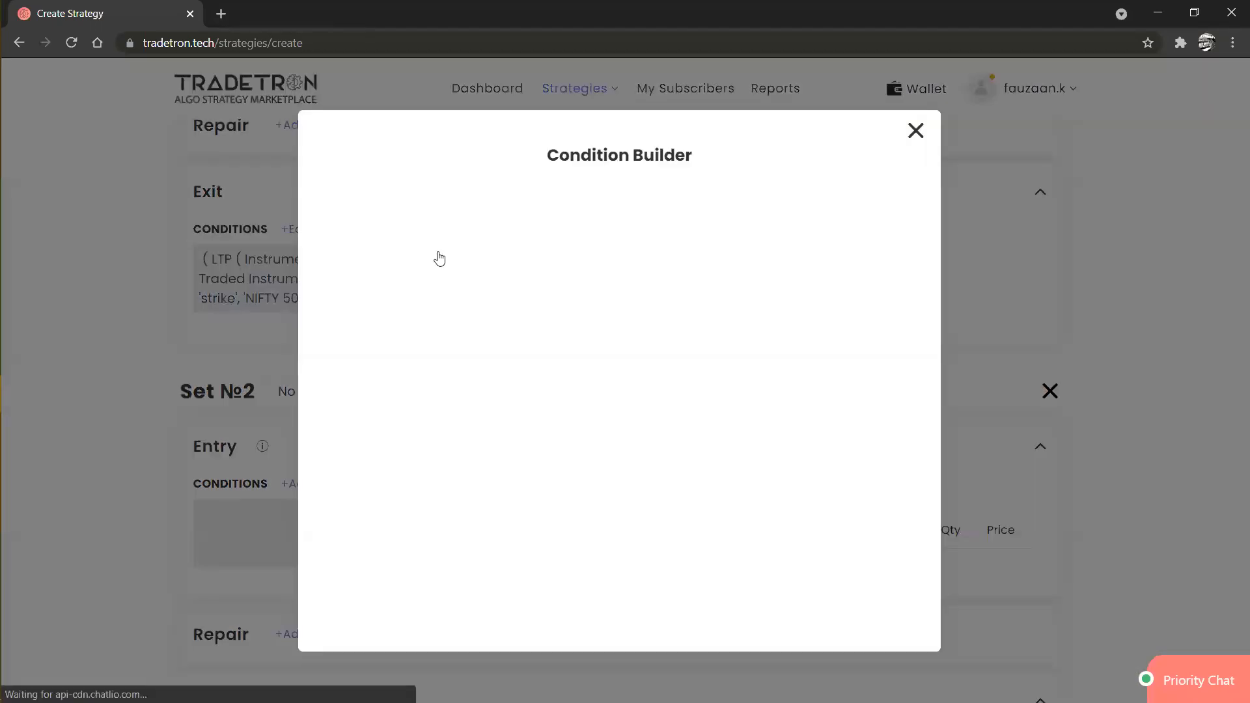
{"action": "left_click", "coordinate": [429, 248]}
{"action": "type", "text": "numb"}
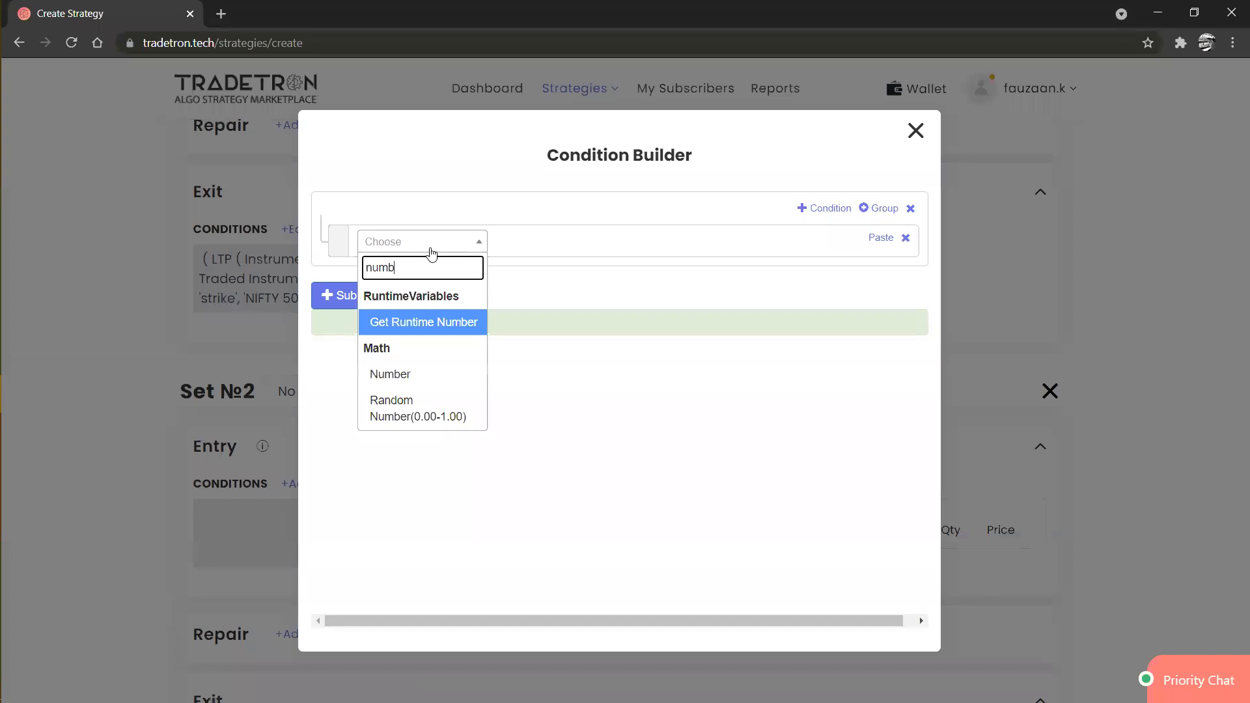
{"action": "key", "text": "Down"}
{"action": "key", "text": "Return"}
{"action": "key", "text": "Tab"}
{"action": "key", "text": "Return"}
{"action": "left_click", "coordinate": [369, 308]}
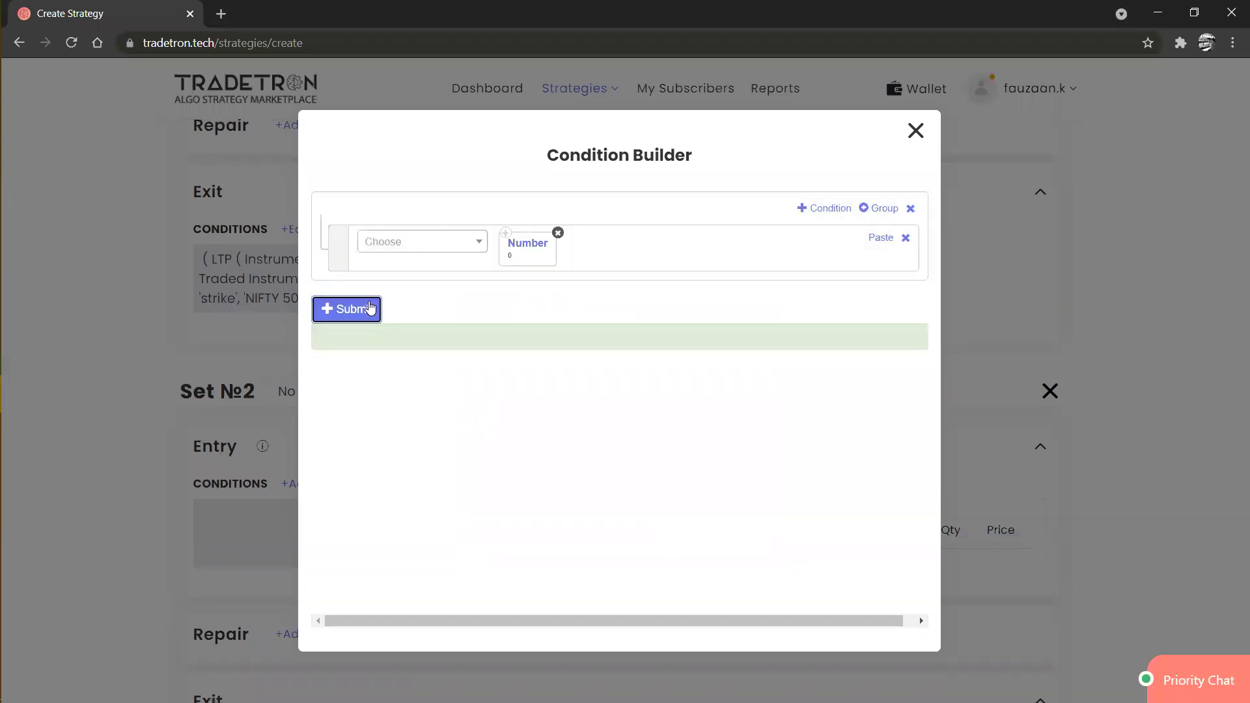
{"action": "left_click", "coordinate": [916, 130]}
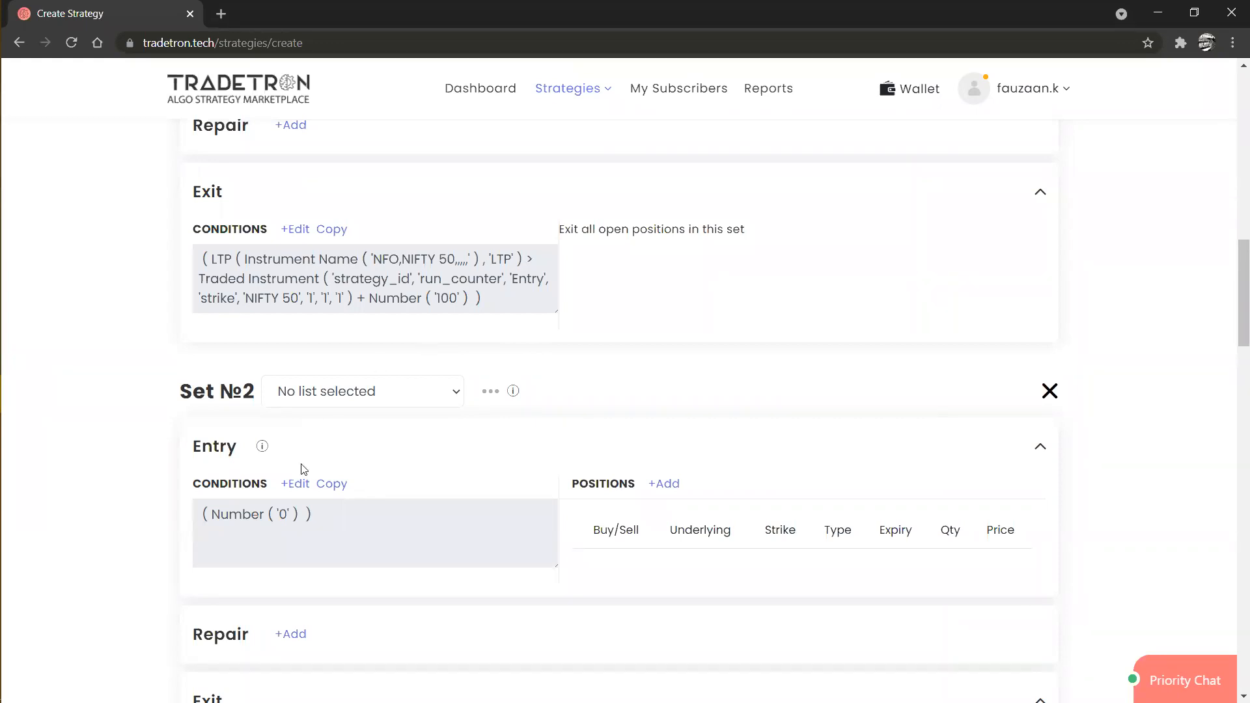
Step: Start a Universal Exit condition for the strategy with the PNL keyword
{"action": "scroll", "coordinate": [418, 473], "scroll_direction": "down", "scroll_amount": 1}
{"action": "scroll", "coordinate": [418, 472], "scroll_direction": "down", "scroll_amount": 2}
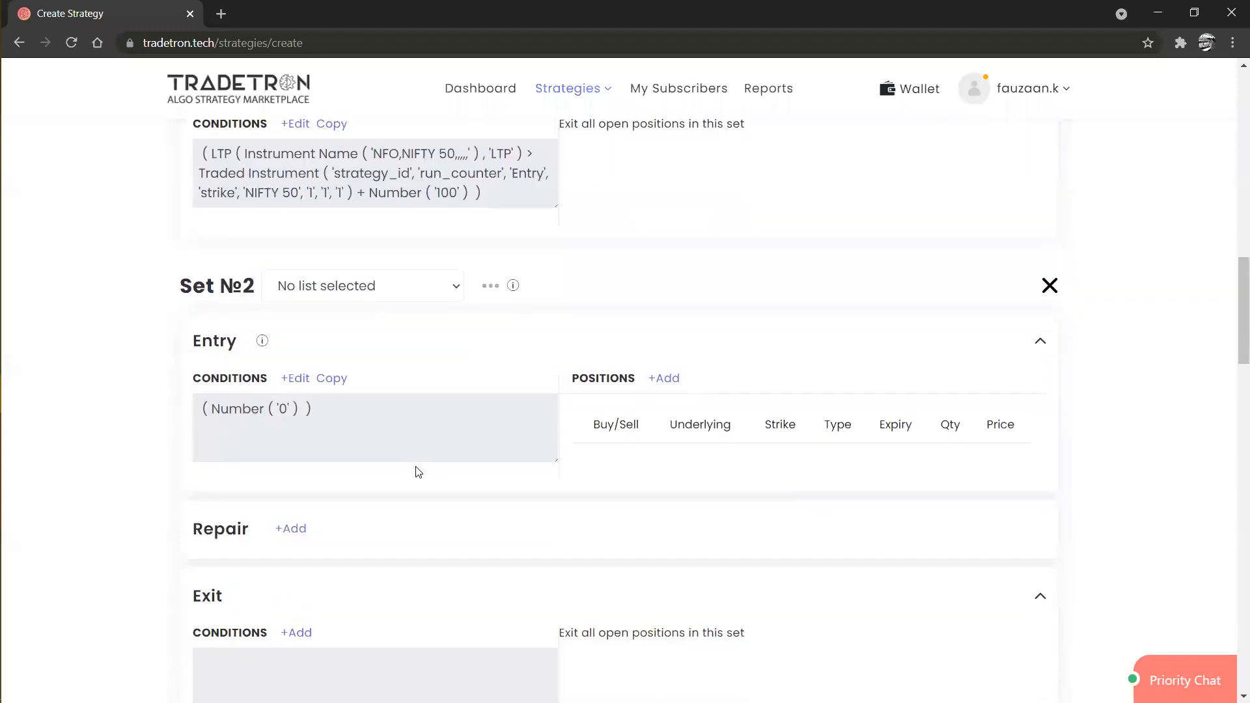
{"action": "scroll", "coordinate": [246, 314], "scroll_direction": "up", "scroll_amount": 3}
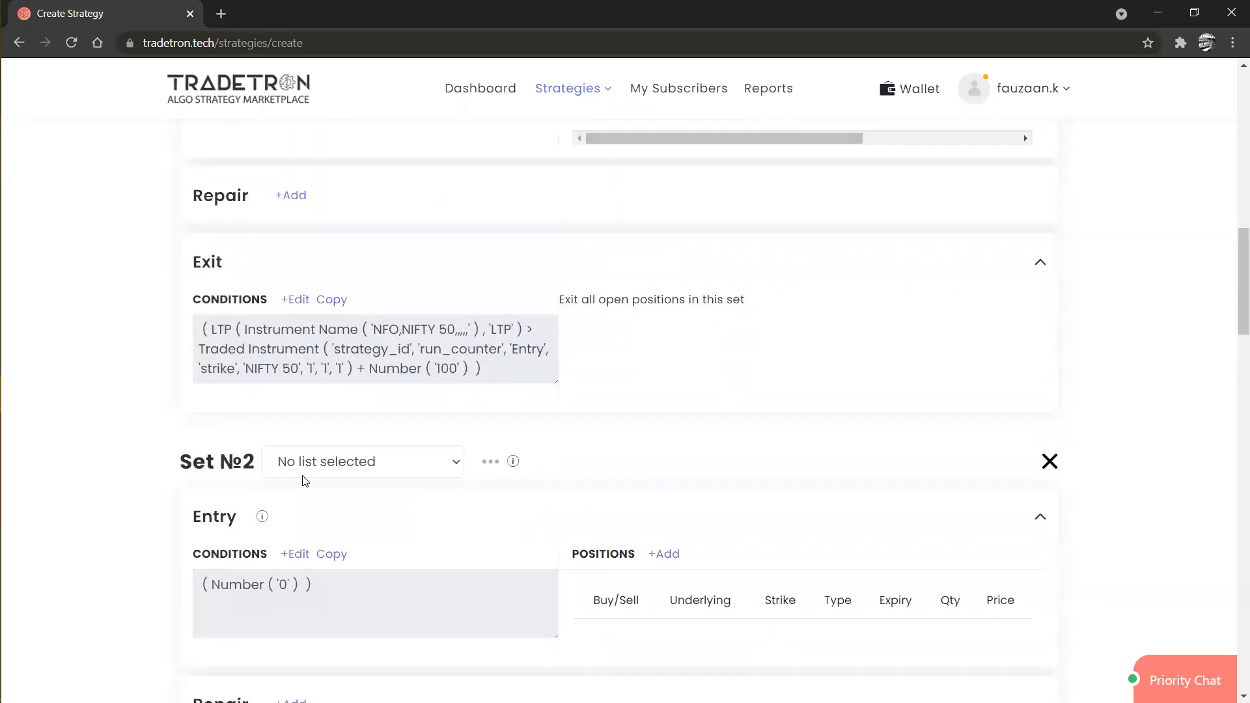
{"action": "scroll", "coordinate": [358, 344], "scroll_direction": "down", "scroll_amount": 4}
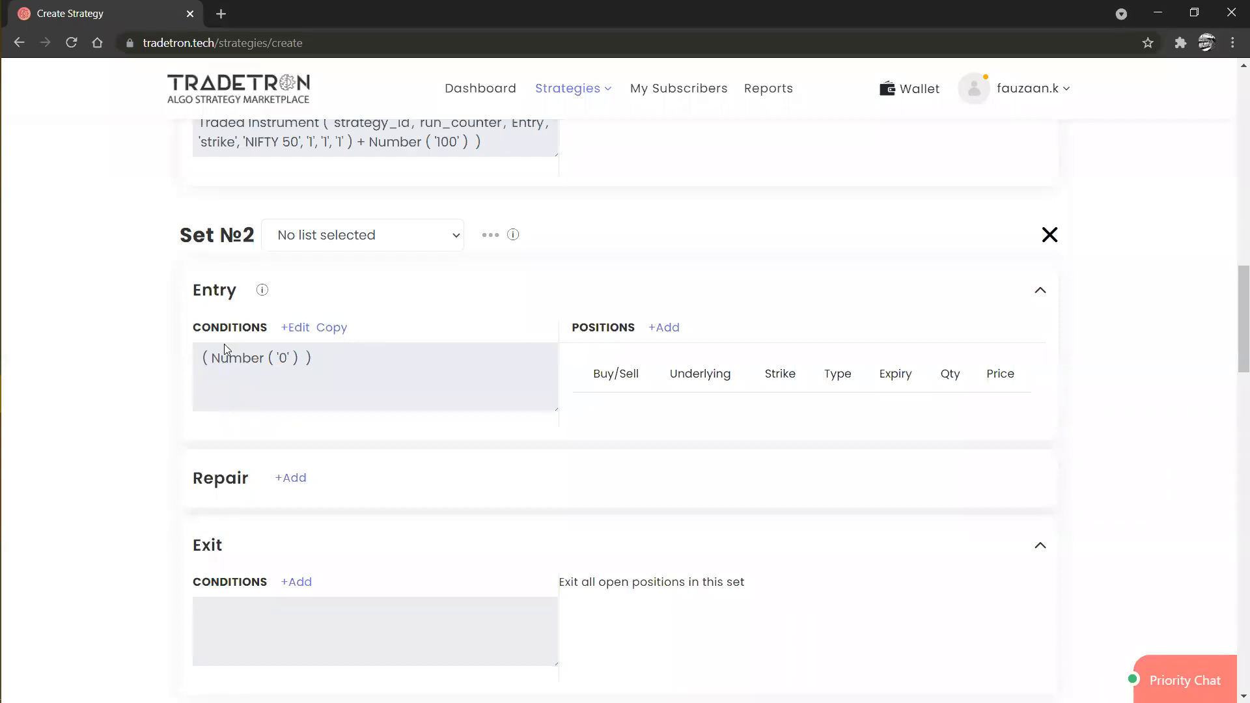
{"action": "scroll", "coordinate": [286, 452], "scroll_direction": "down", "scroll_amount": 3}
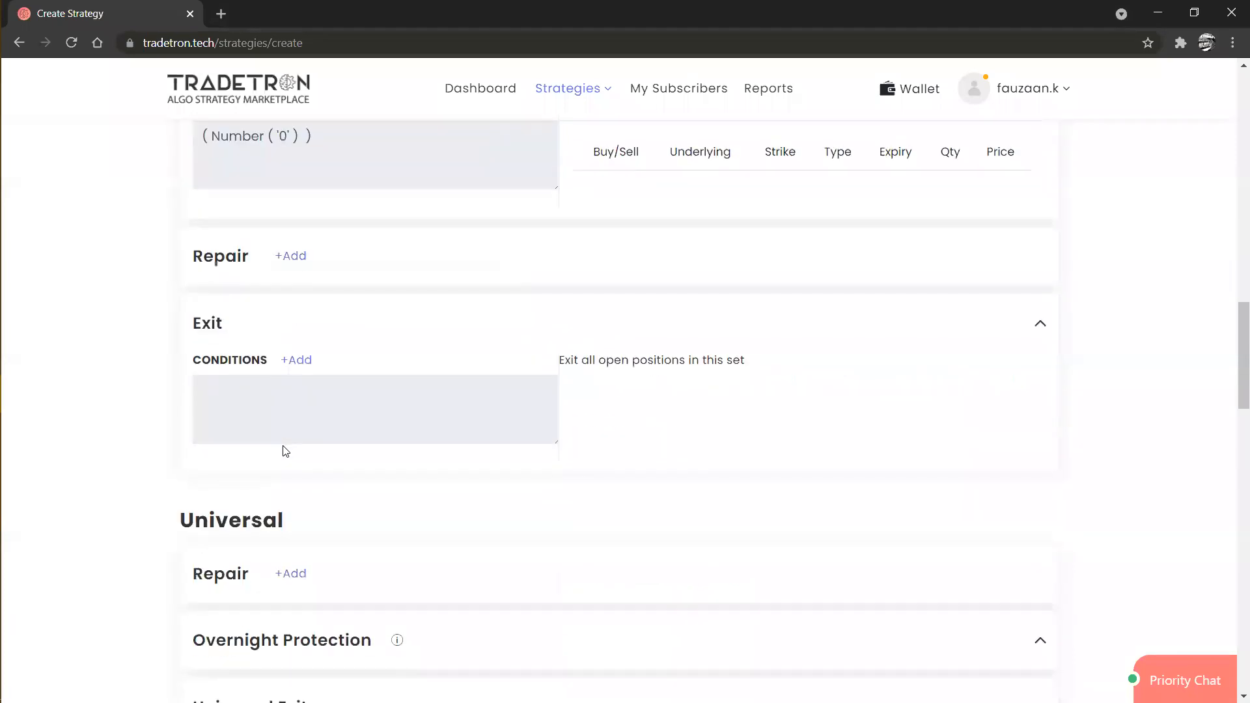
{"action": "scroll", "coordinate": [286, 451], "scroll_direction": "down", "scroll_amount": 2}
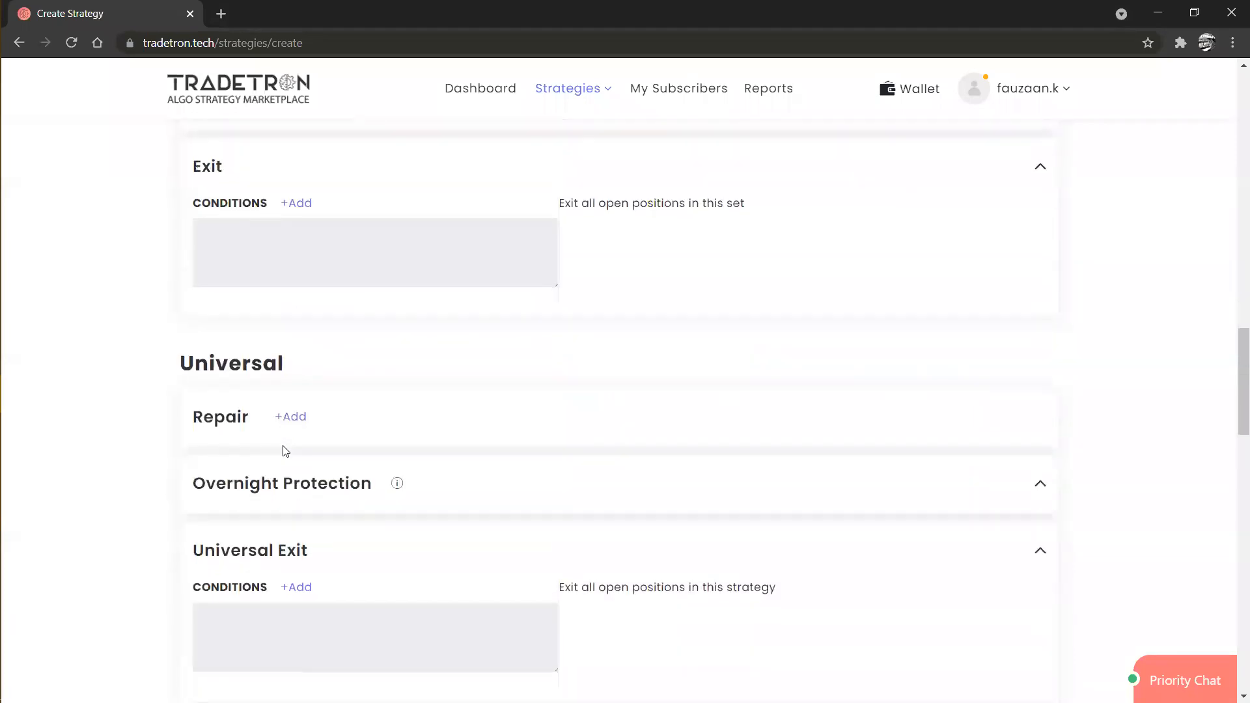
{"action": "left_click", "coordinate": [336, 496]}
{"action": "left_click", "coordinate": [433, 250]}
{"action": "type", "text": "pnl"}
{"action": "key", "text": "Down"}
{"action": "key", "text": "Return"}
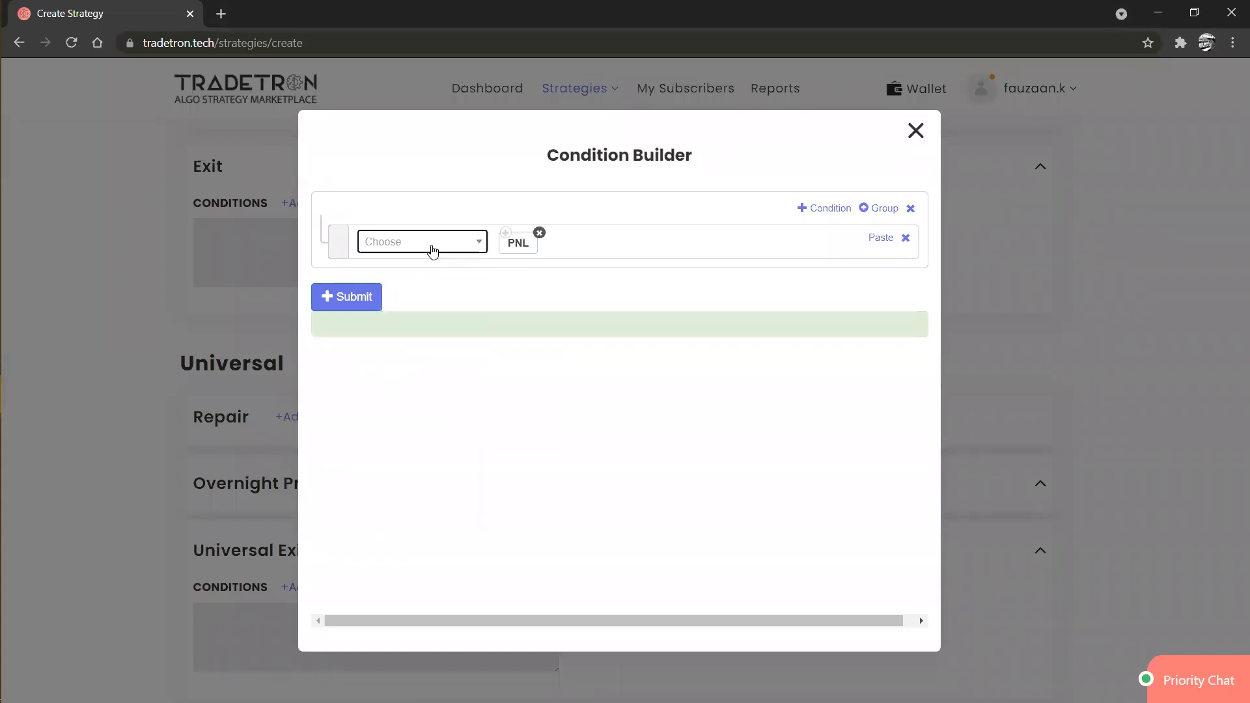
Step: Complete the PNL condition with the > operator and the Number keyword valued 1000
{"action": "left_click", "coordinate": [433, 249]}
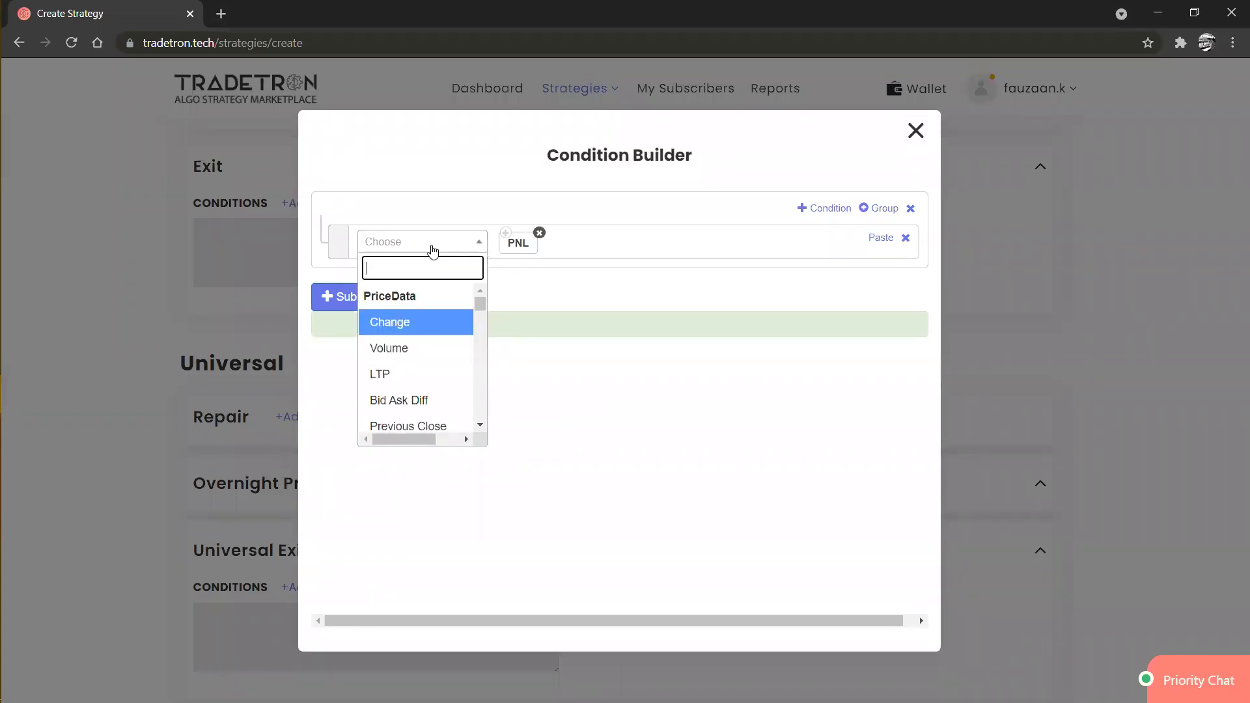
{"action": "type", "text": ">"}
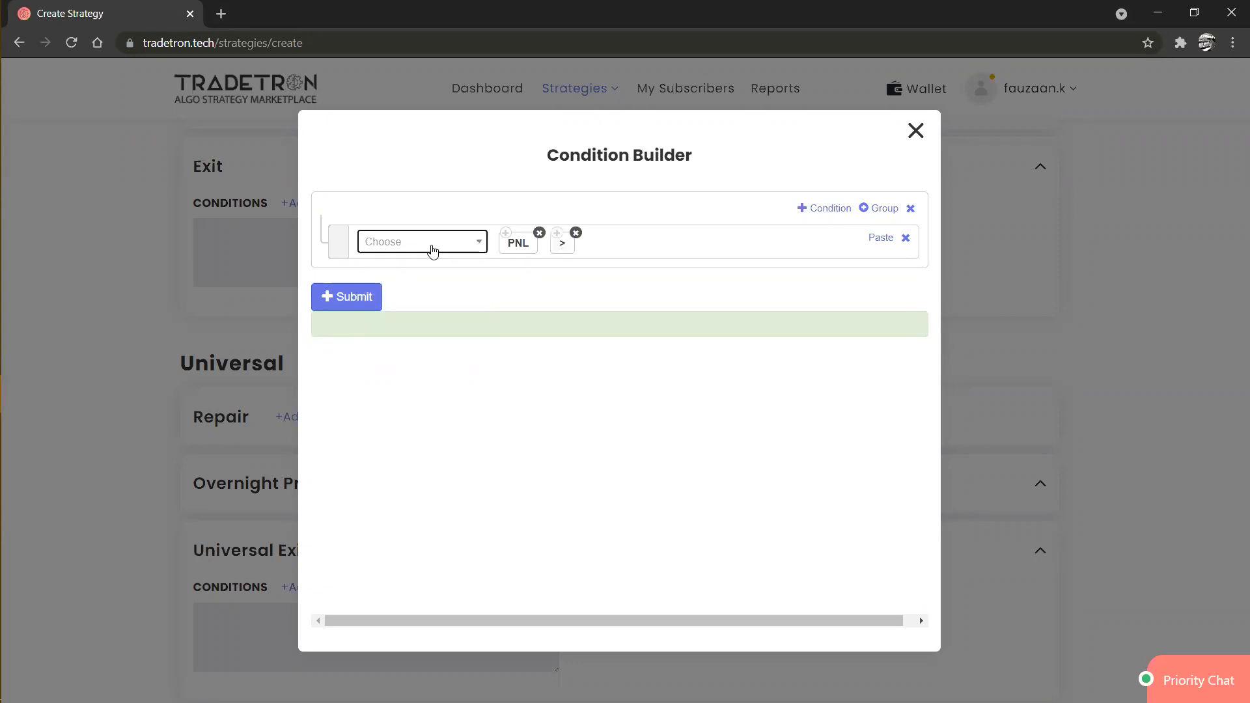
{"action": "left_click", "coordinate": [432, 251]}
{"action": "type", "text": "number"}
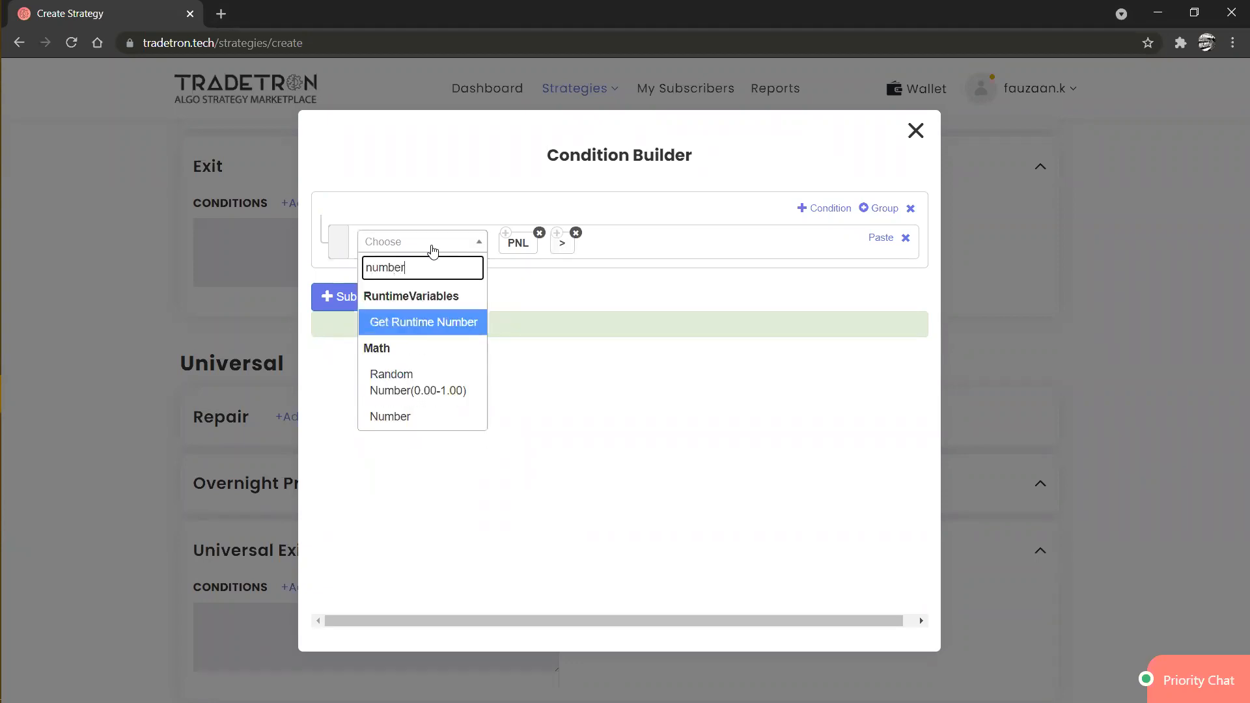
{"action": "key", "text": "Down"}
{"action": "key", "text": "Down"}
{"action": "key", "text": "Return"}
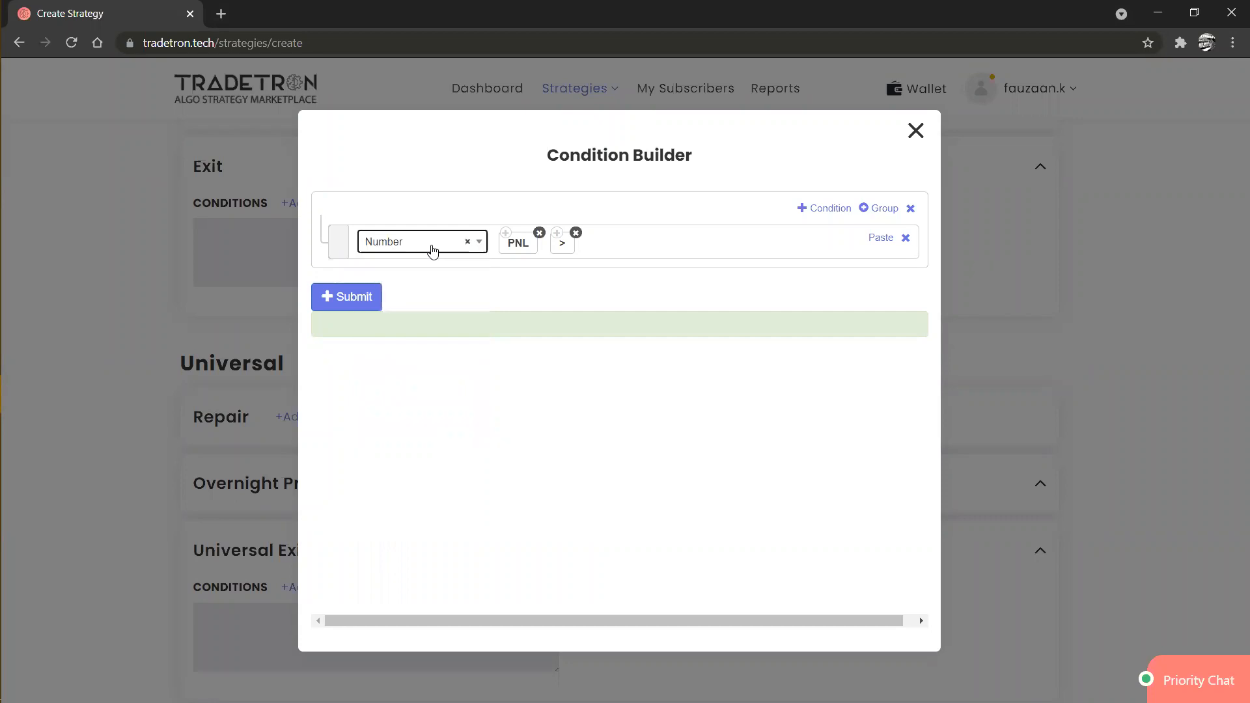
{"action": "type", "text": "100"}
{"action": "key", "text": "Return"}
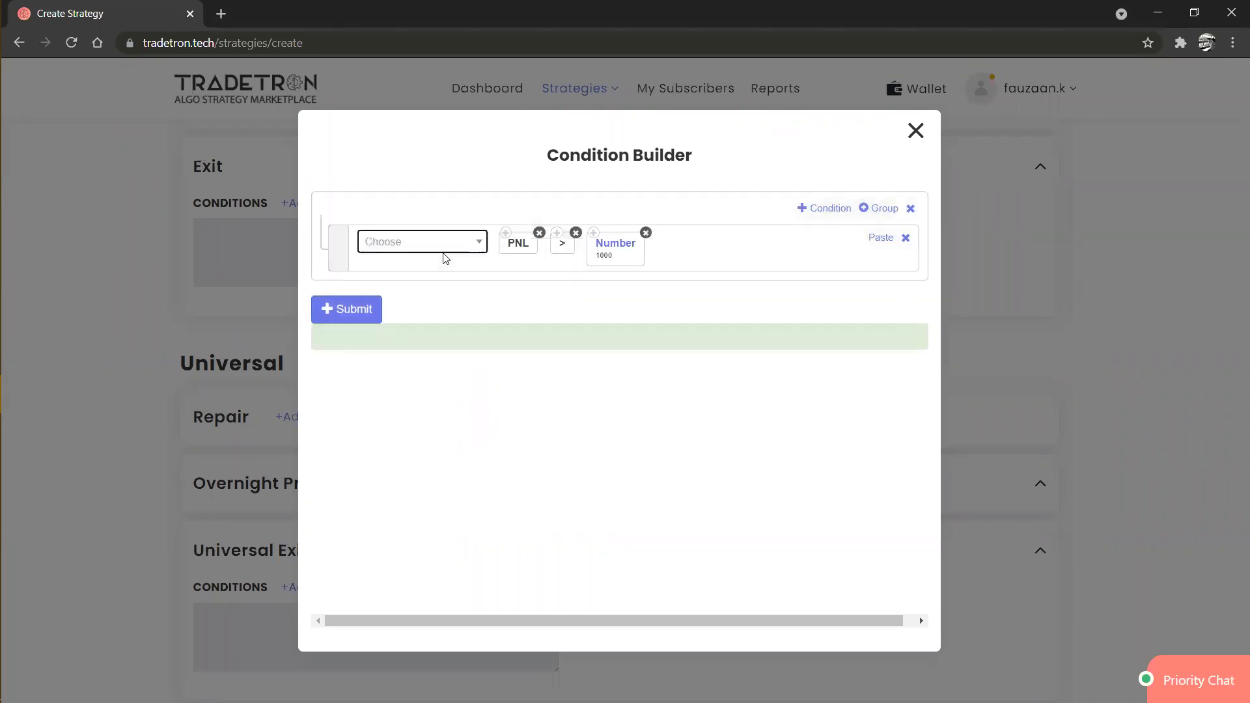
Step: Add a second Universal Exit condition made of a copy of the PNL block followed by the < operator
{"action": "left_click", "coordinate": [838, 215]}
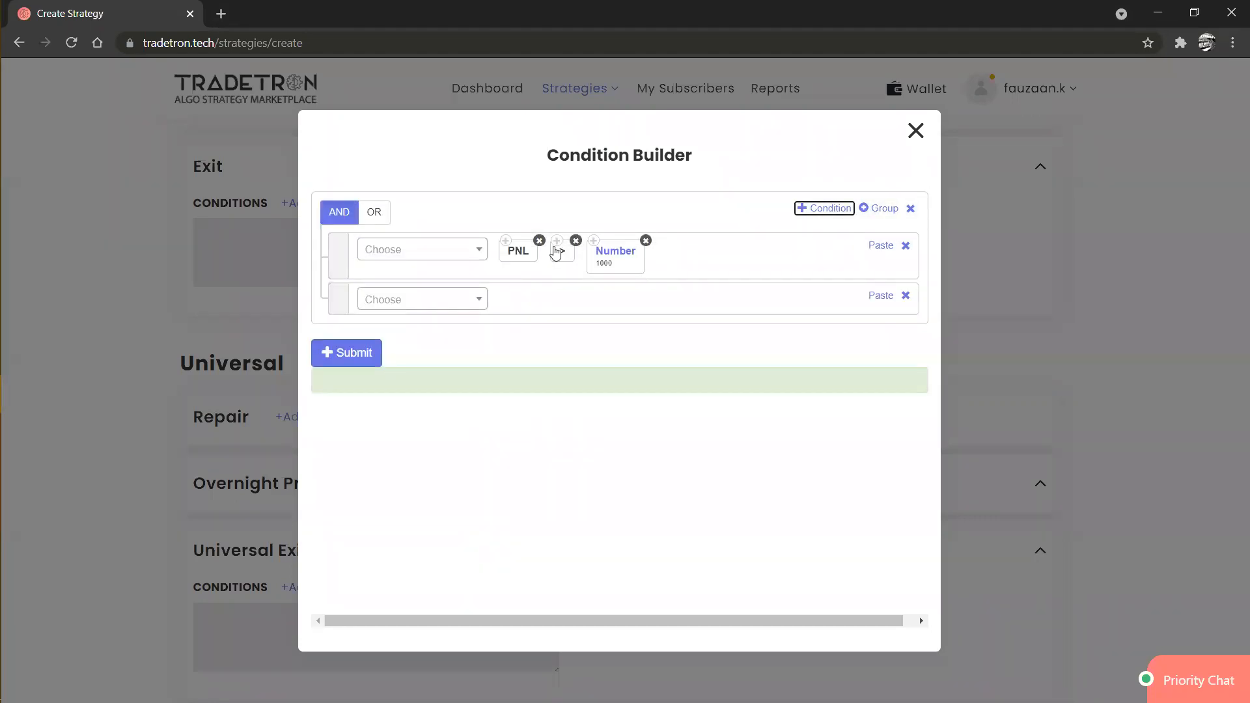
{"action": "left_click", "coordinate": [515, 249]}
{"action": "left_click", "coordinate": [887, 296]}
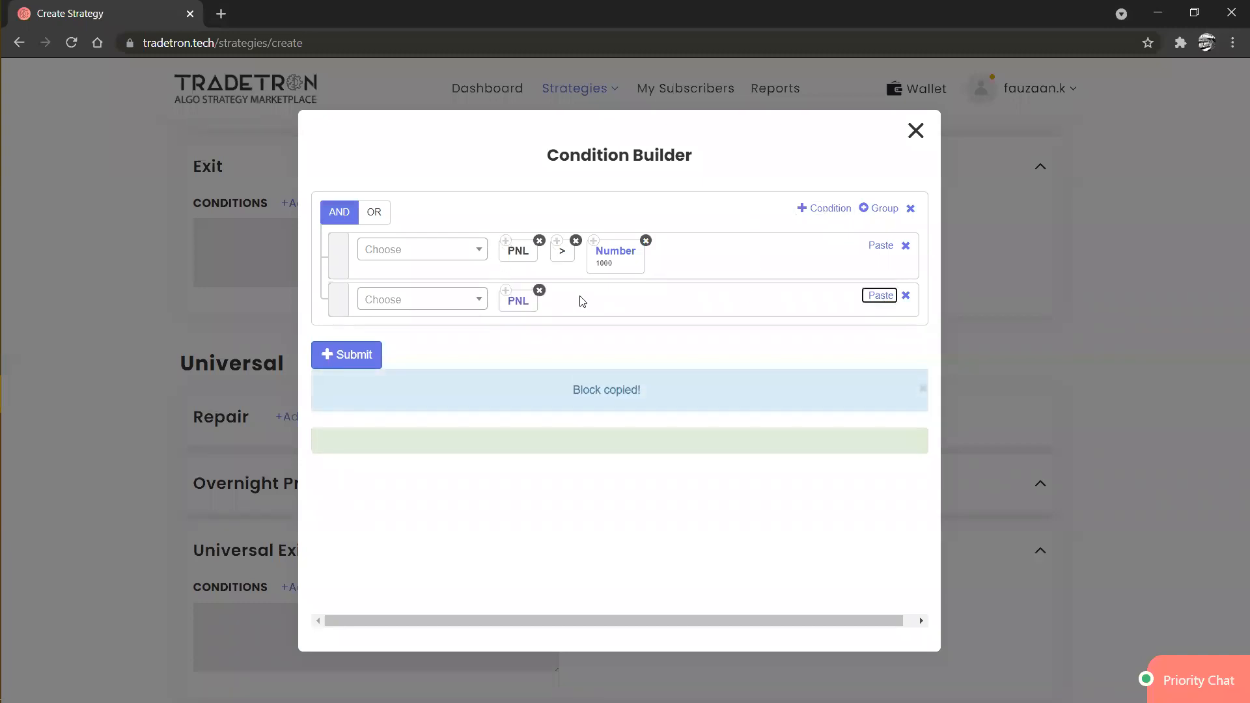
{"action": "left_click", "coordinate": [479, 301]}
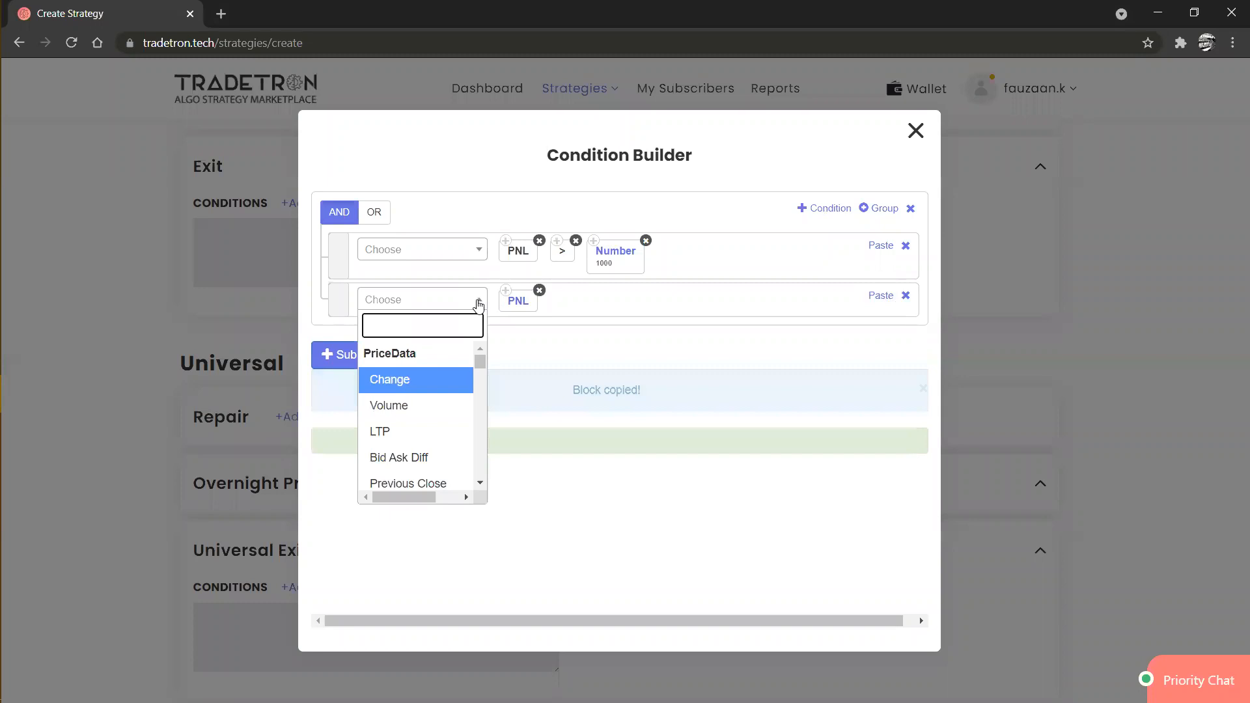
{"action": "type", "text": "<"}
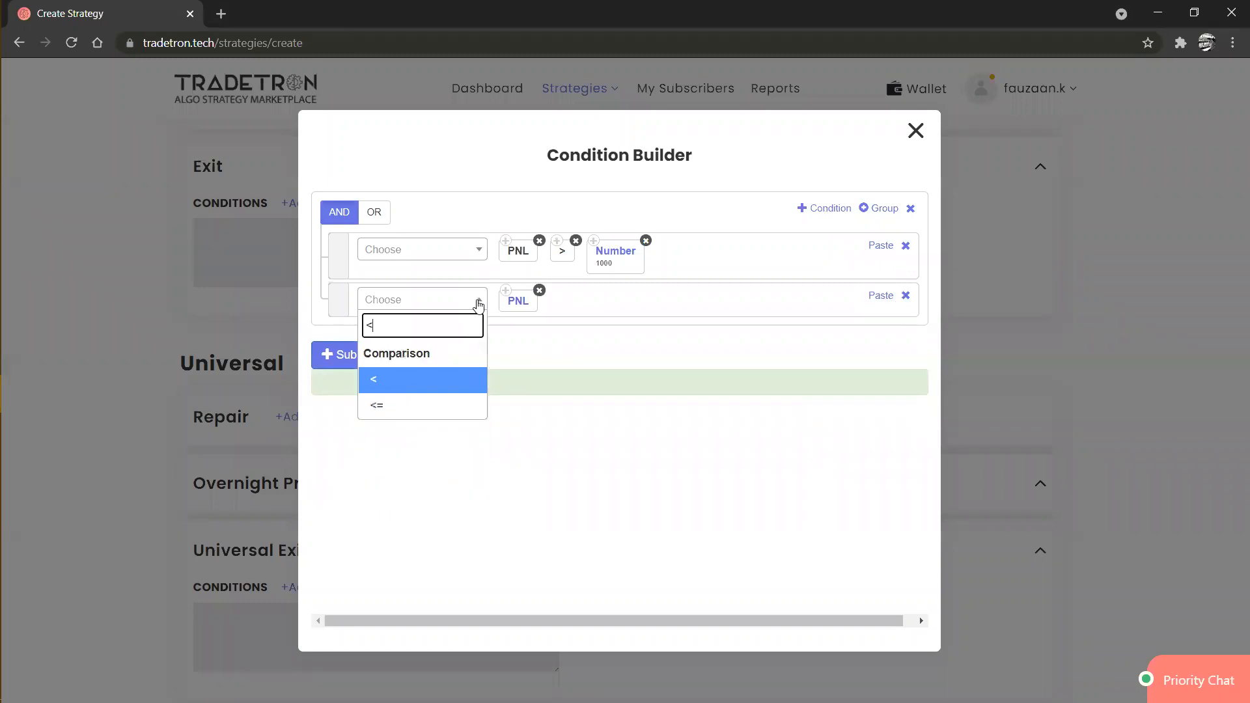
{"action": "key", "text": "Return"}
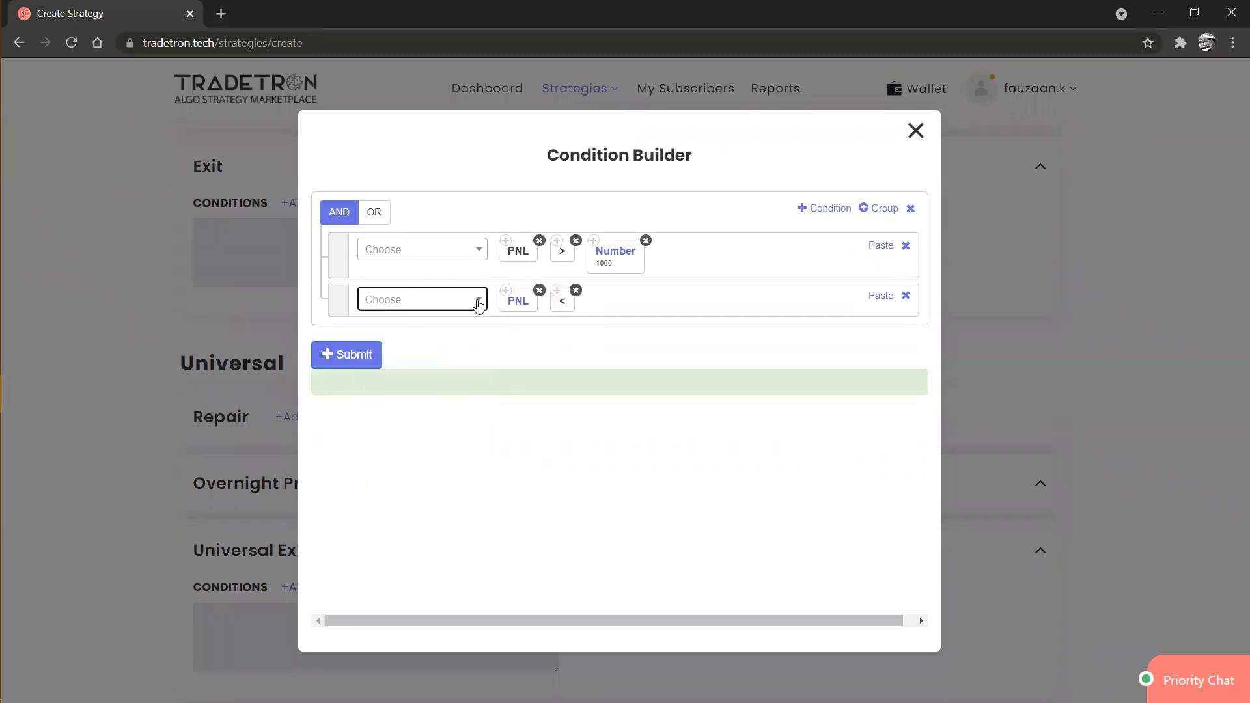
Step: Copy the Number block into the second Universal Exit condition and set its value to -1000
{"action": "left_click", "coordinate": [595, 242]}
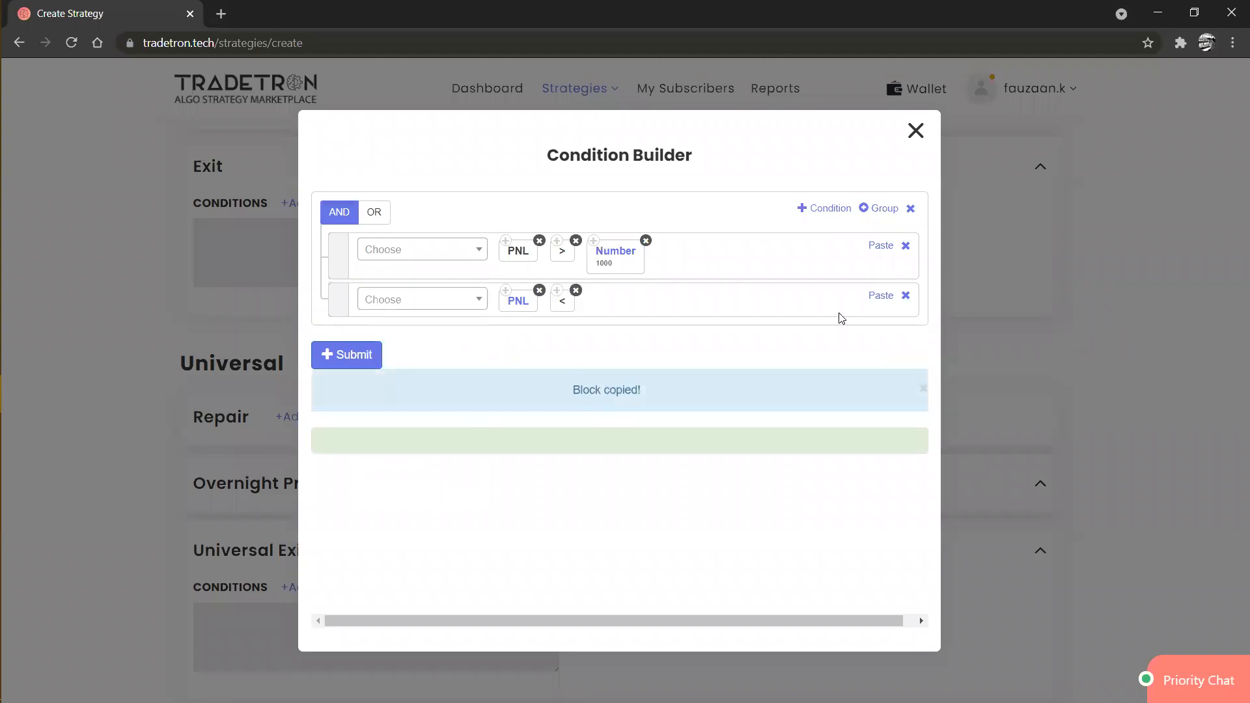
{"action": "left_click", "coordinate": [866, 299]}
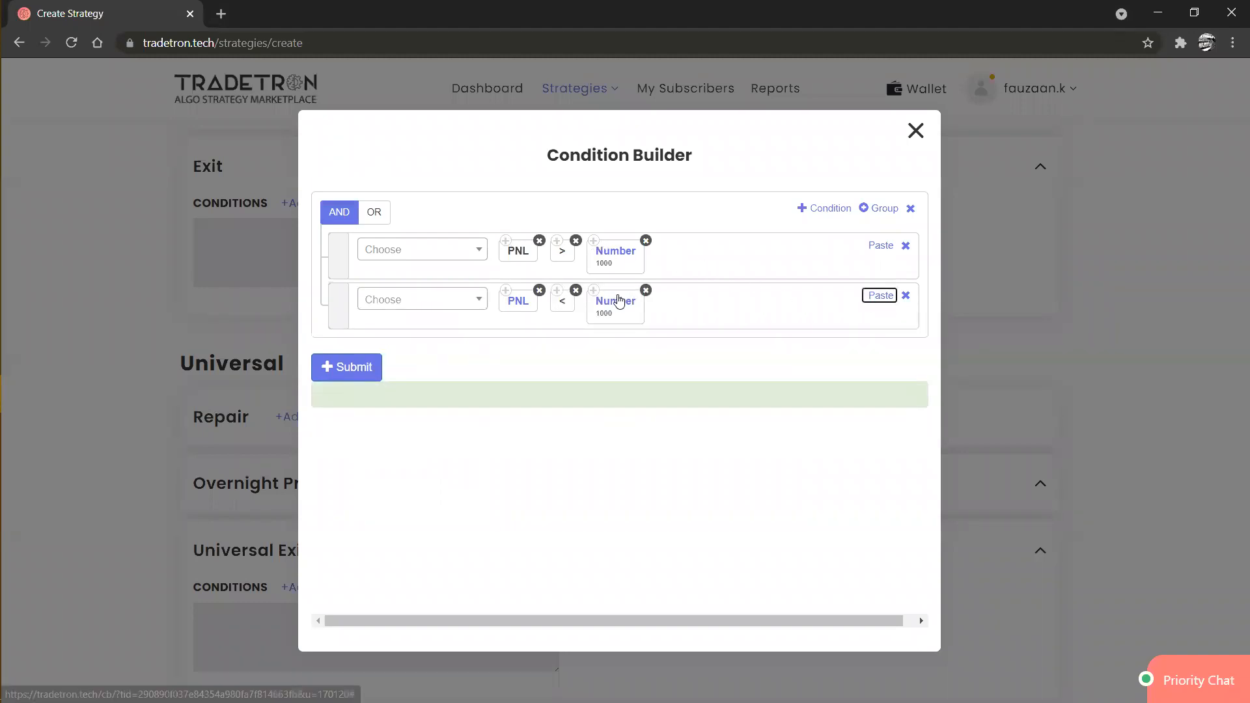
{"action": "left_click", "coordinate": [619, 300]}
{"action": "type", "text": "-"}
{"action": "key", "text": "Tab"}
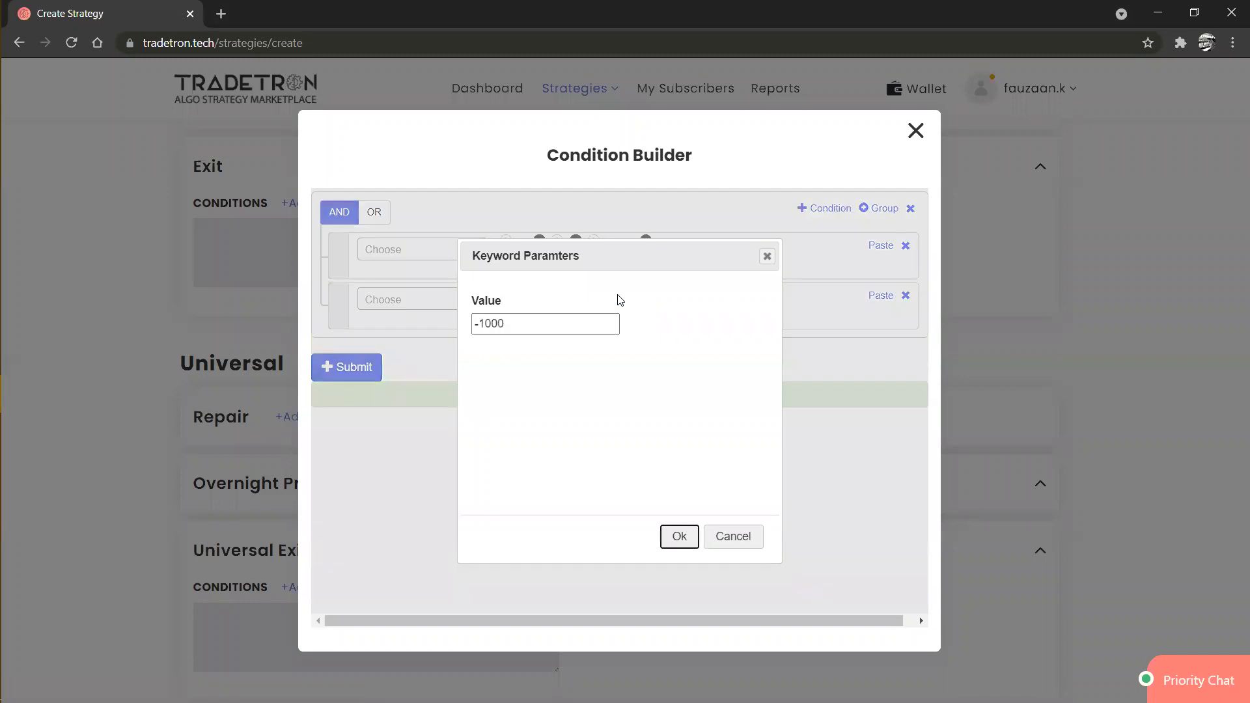
{"action": "key", "text": "Return"}
Step: Join the two PNL conditions with OR, submit the Universal Exit condition and close the Condition Builder
{"action": "left_click", "coordinate": [360, 212]}
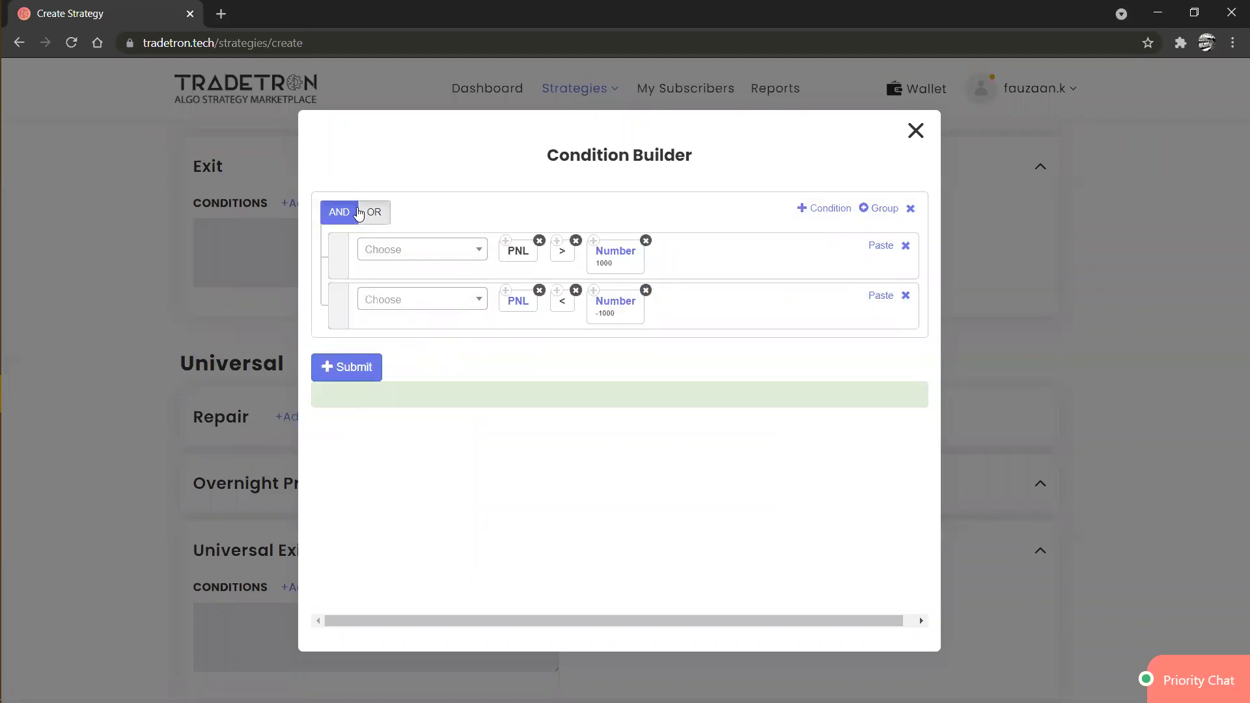
{"action": "left_click", "coordinate": [357, 379]}
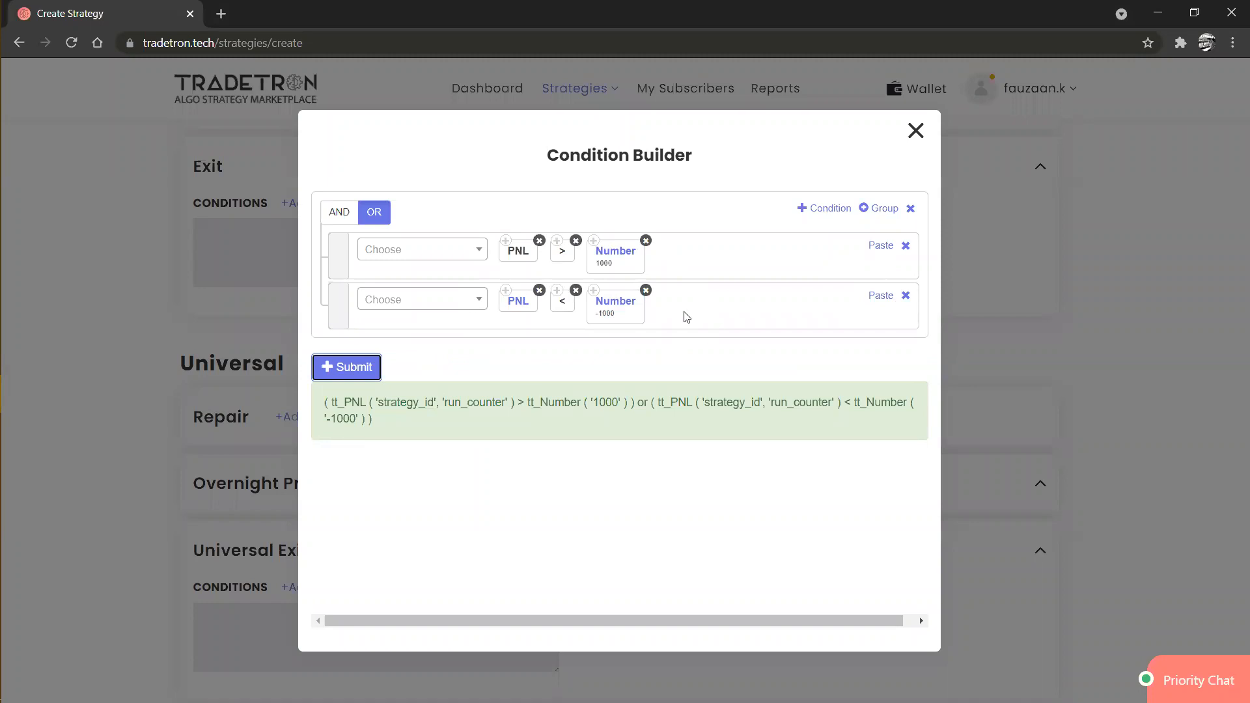
{"action": "left_click", "coordinate": [915, 134]}
Step: Add a third condition to the Set №1 entry conditions and choose the Positions Detail keyword for it
{"action": "scroll", "coordinate": [531, 354], "scroll_direction": "up", "scroll_amount": 8}
{"action": "scroll", "coordinate": [533, 355], "scroll_direction": "up", "scroll_amount": 5}
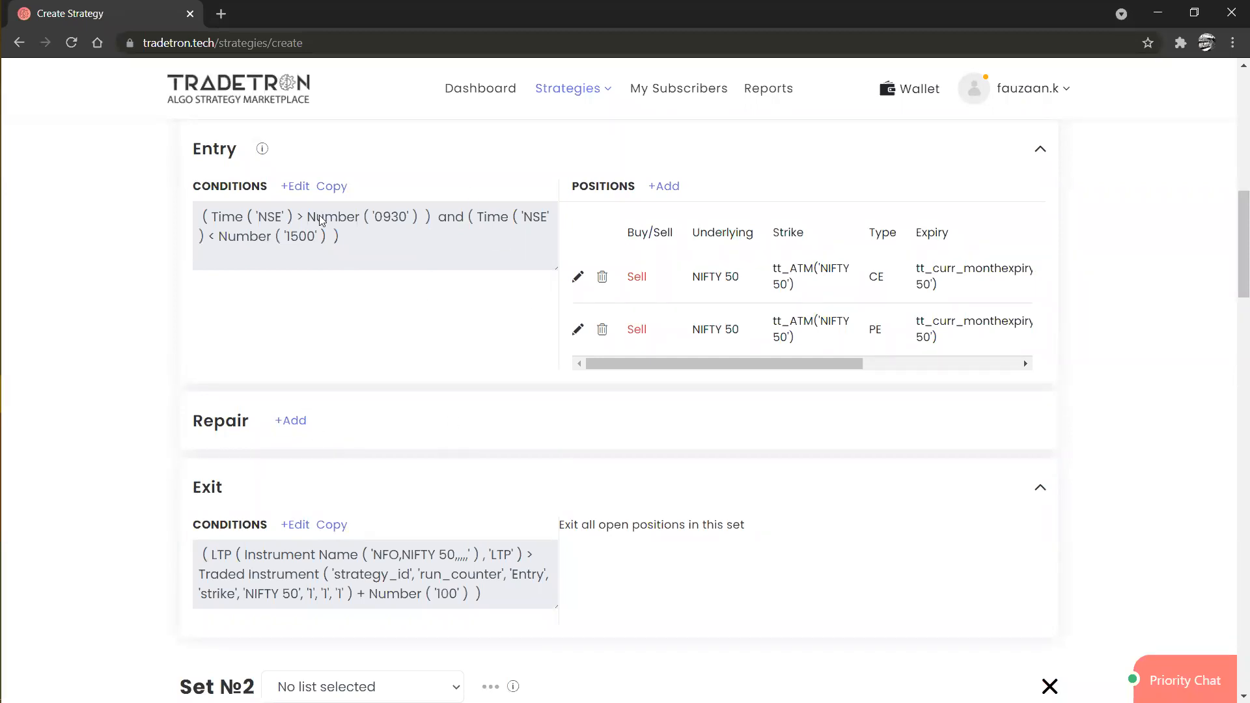
{"action": "left_click", "coordinate": [293, 187]}
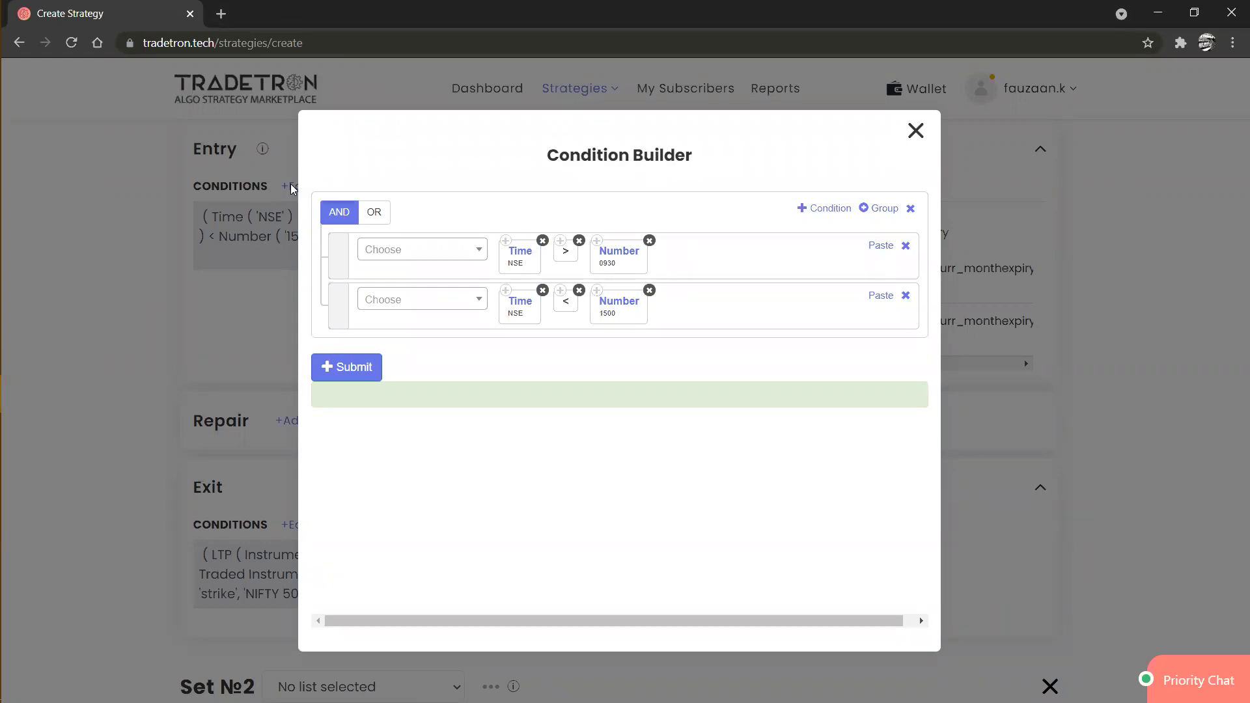
{"action": "left_click", "coordinate": [823, 212]}
{"action": "left_click", "coordinate": [462, 352]}
{"action": "type", "text": "posi"}
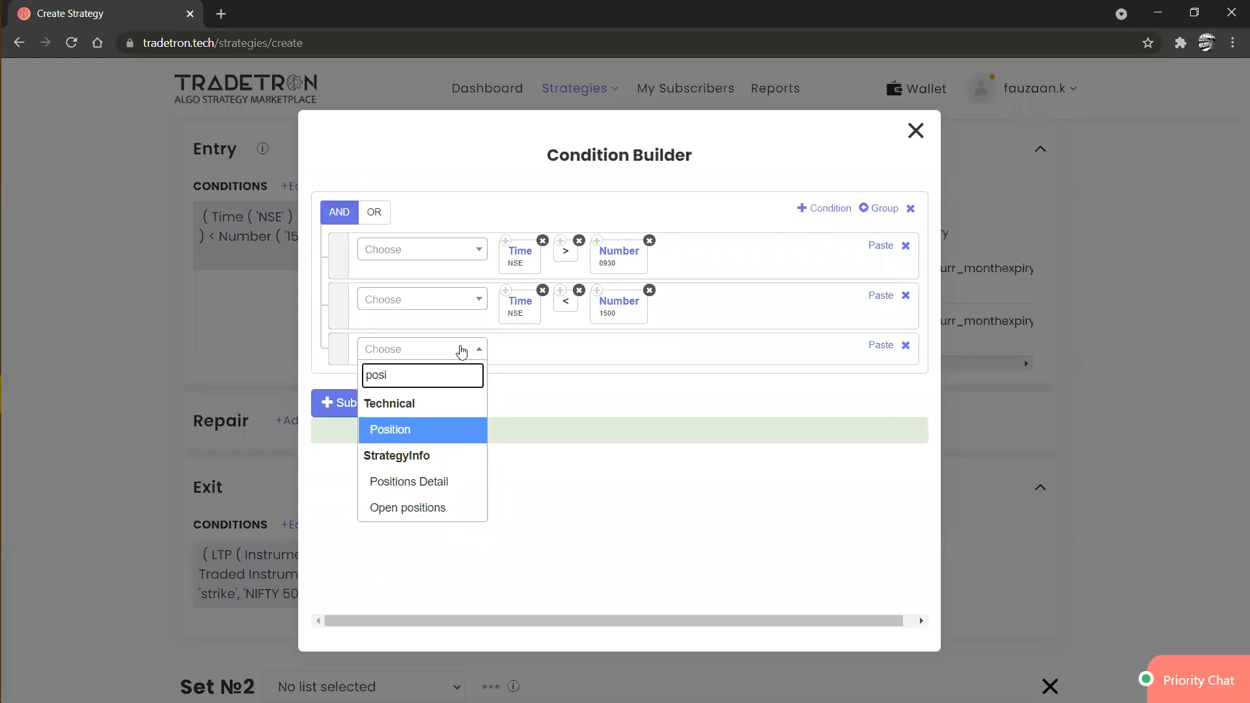
{"action": "key", "text": "Down"}
{"action": "key", "text": "Return"}
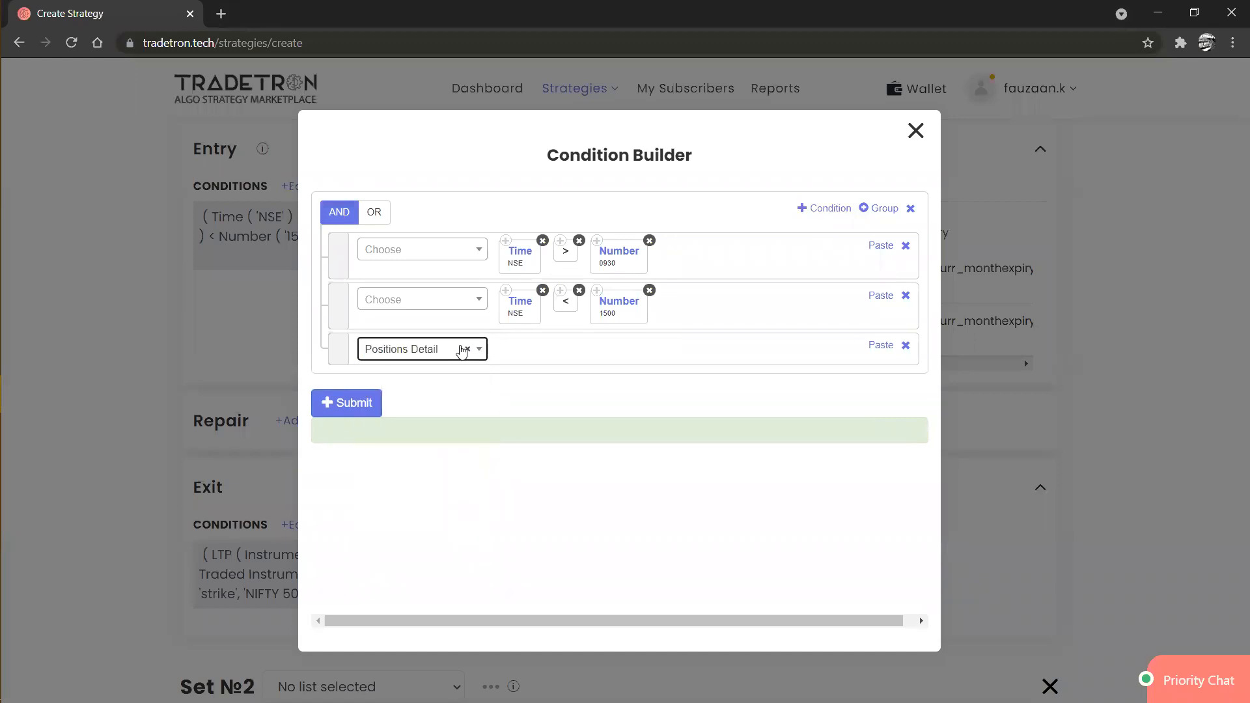
Step: Configure Positions Detail with condition type Entry, quantity instead of value, and NIFTY 50 as the underlying
{"action": "left_click", "coordinate": [551, 281]}
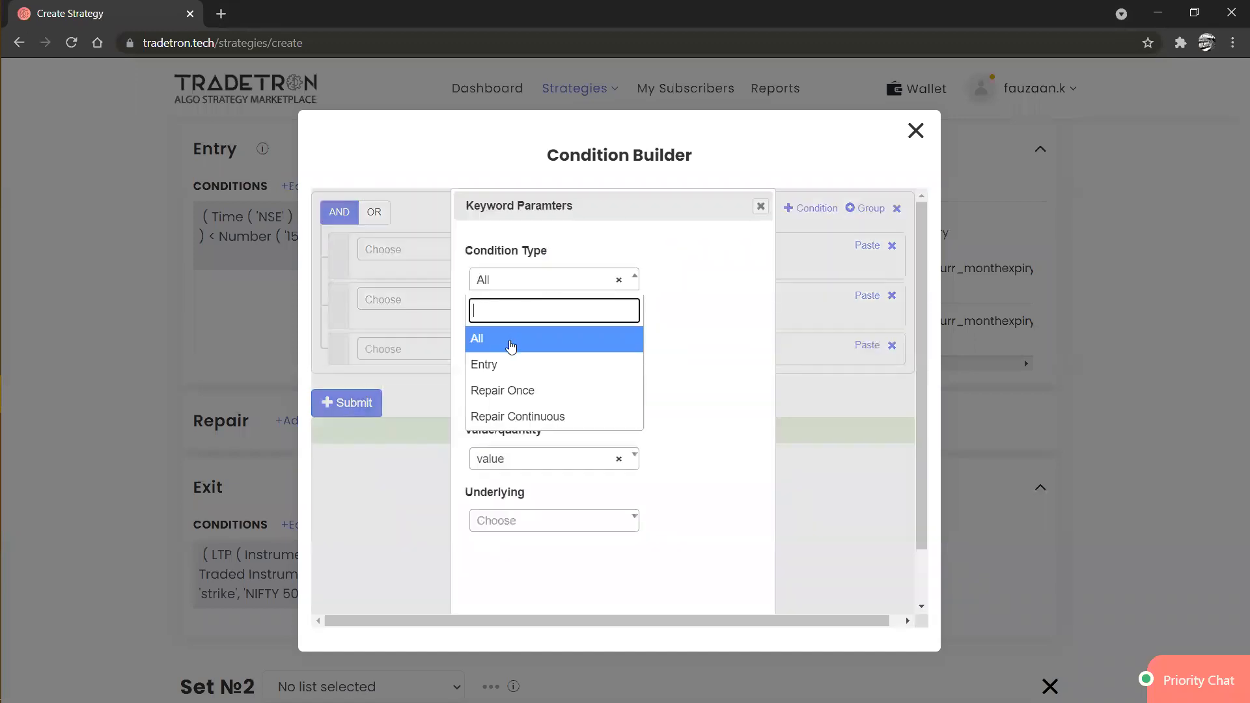
{"action": "left_click", "coordinate": [506, 366]}
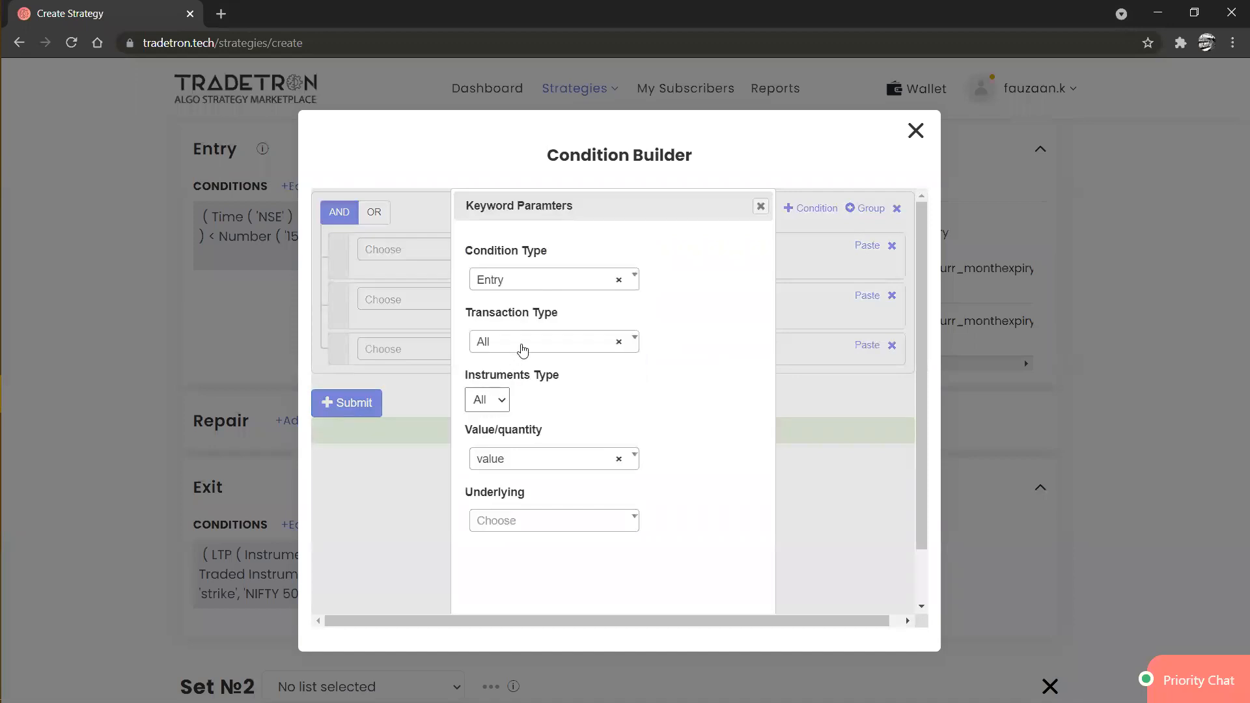
{"action": "left_click", "coordinate": [511, 465]}
{"action": "left_click", "coordinate": [489, 544]}
{"action": "left_click", "coordinate": [526, 519]}
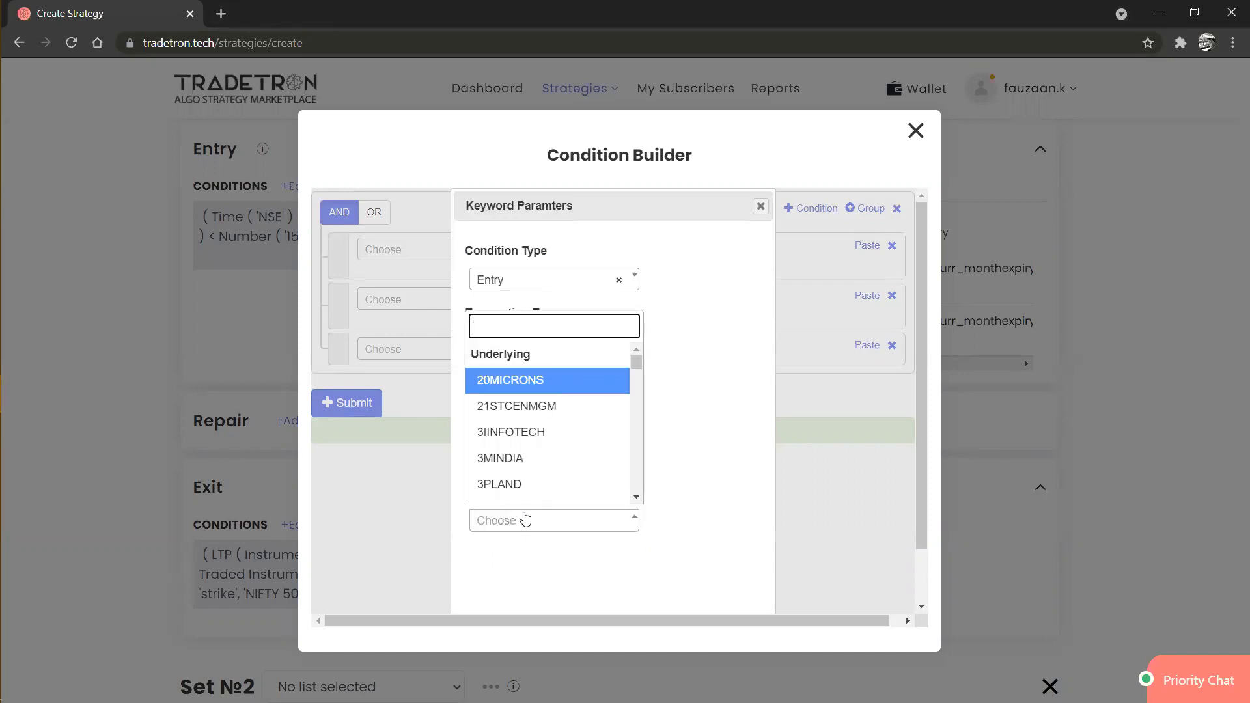
{"action": "type", "text": "nifty"}
{"action": "key", "text": "Return"}
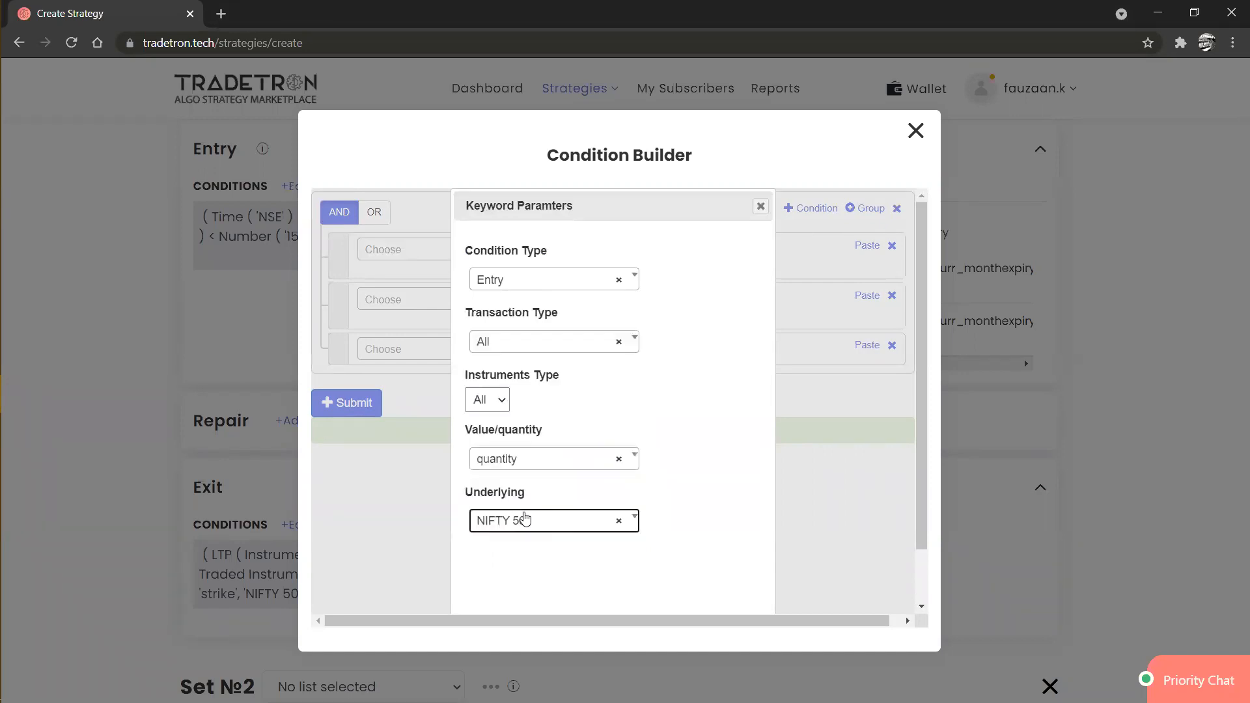
{"action": "scroll", "coordinate": [526, 517], "scroll_direction": "down", "scroll_amount": 1}
{"action": "key", "text": "Return"}
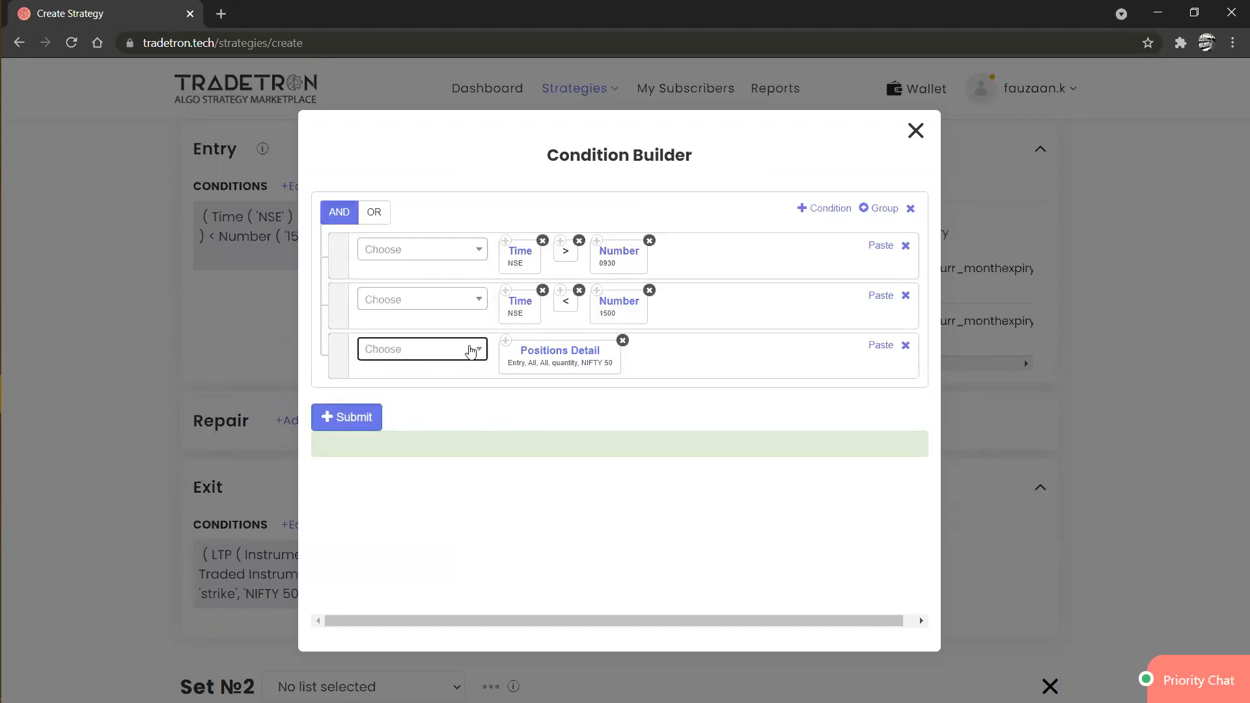
Step: Extend the Positions Detail condition with the <= operator and a copy of the existing Number block
{"action": "left_click", "coordinate": [471, 351]}
{"action": "type", "text": "<"}
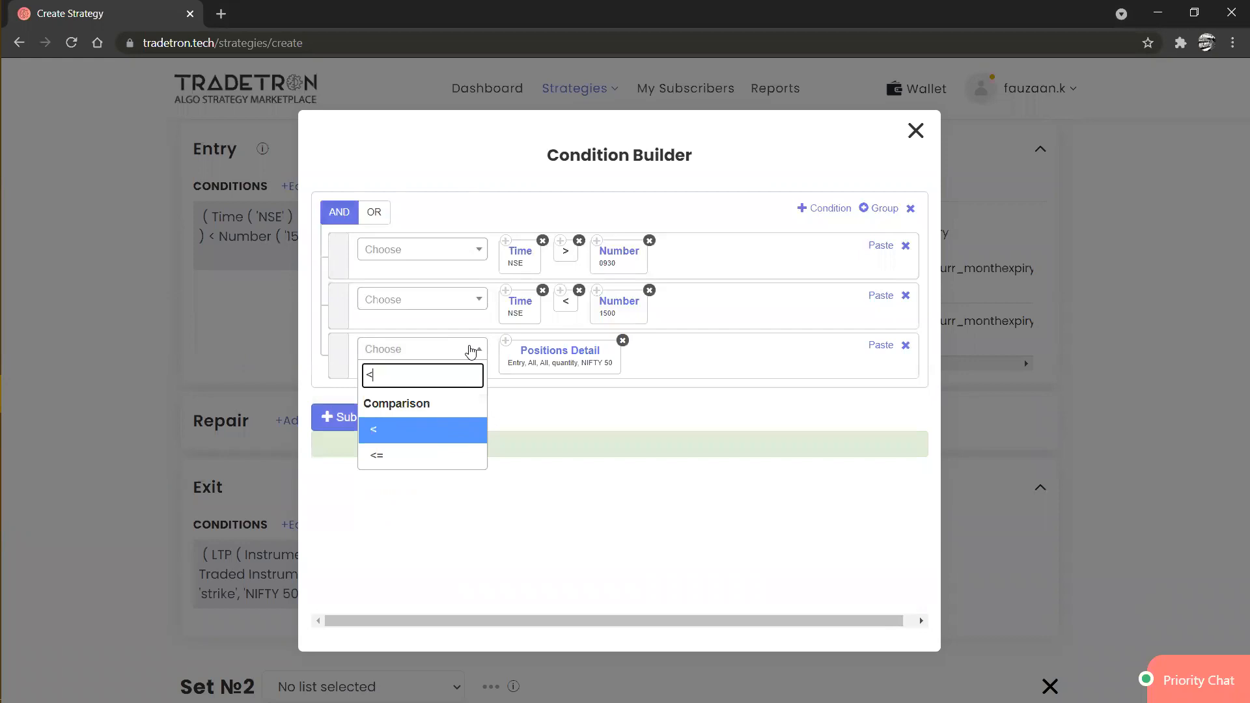
{"action": "key", "text": "Down"}
{"action": "key", "text": "Return"}
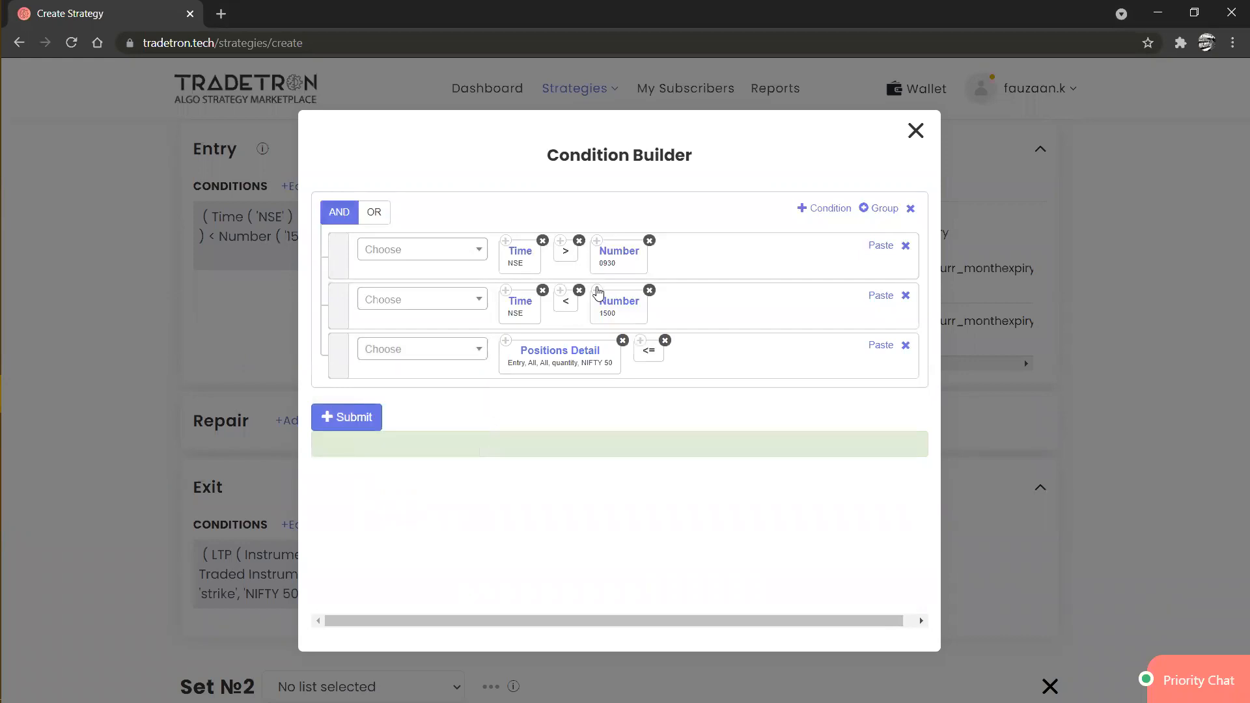
{"action": "left_click", "coordinate": [598, 295]}
{"action": "left_click", "coordinate": [868, 345]}
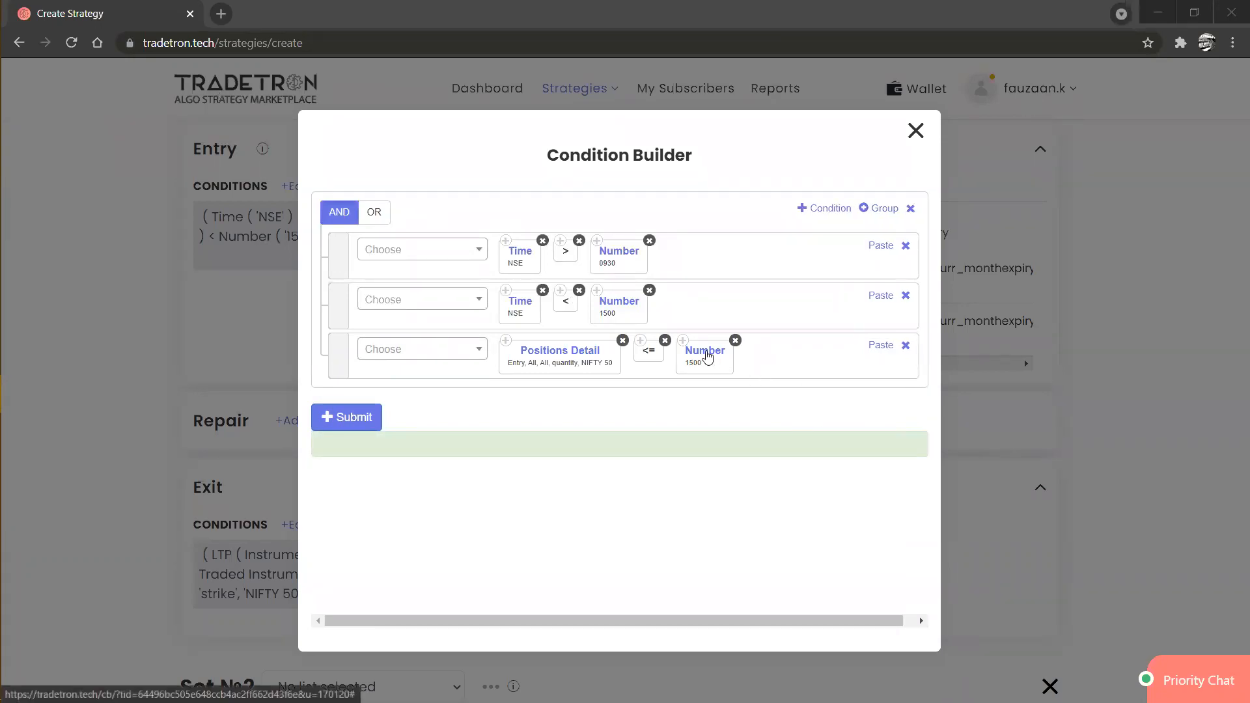
Step: Set the copied Number block to 100, submit the Set №1 entry condition and close the Condition Builder
{"action": "left_click", "coordinate": [706, 355]}
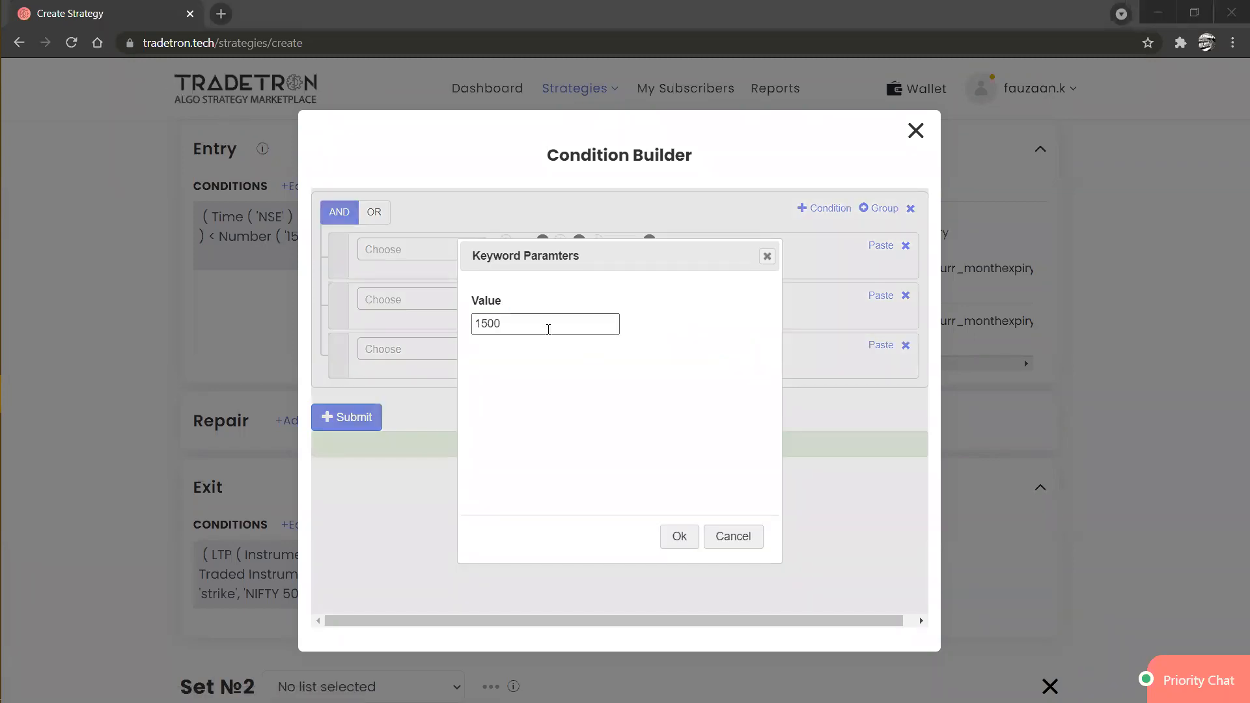
{"action": "double_click", "coordinate": [549, 329]}
{"action": "type", "text": "100"}
{"action": "key", "text": "Return"}
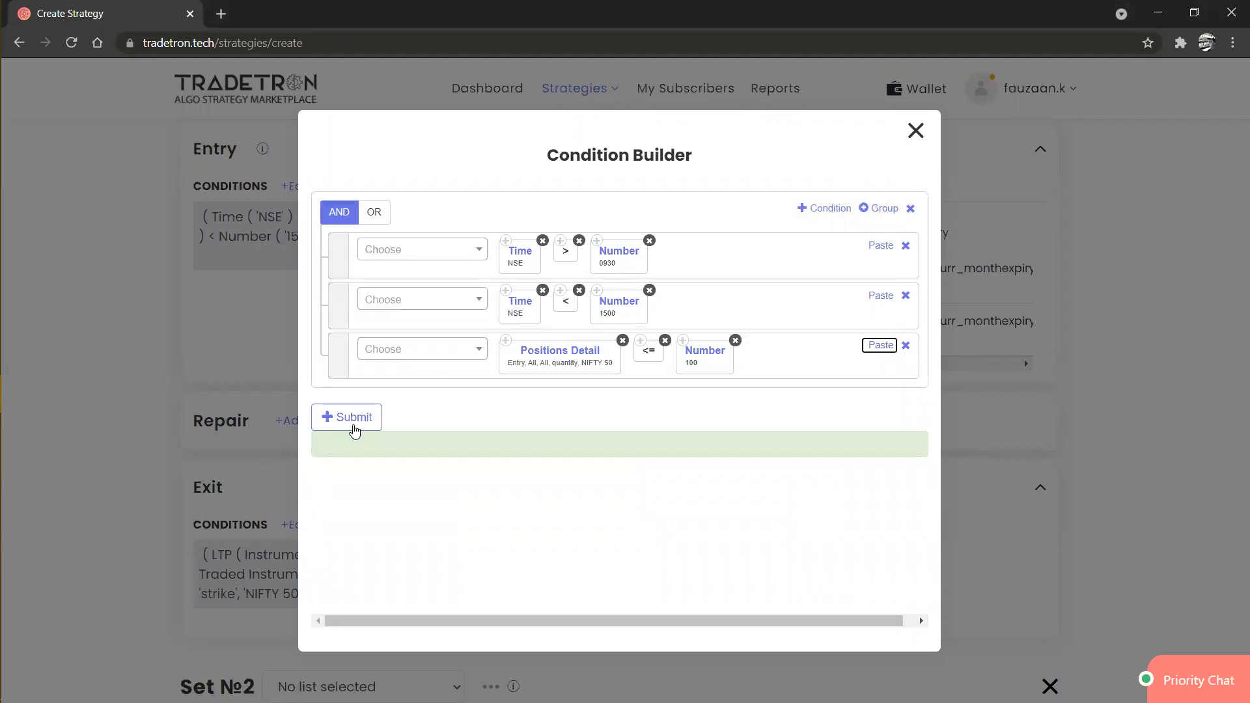
{"action": "left_click", "coordinate": [354, 424]}
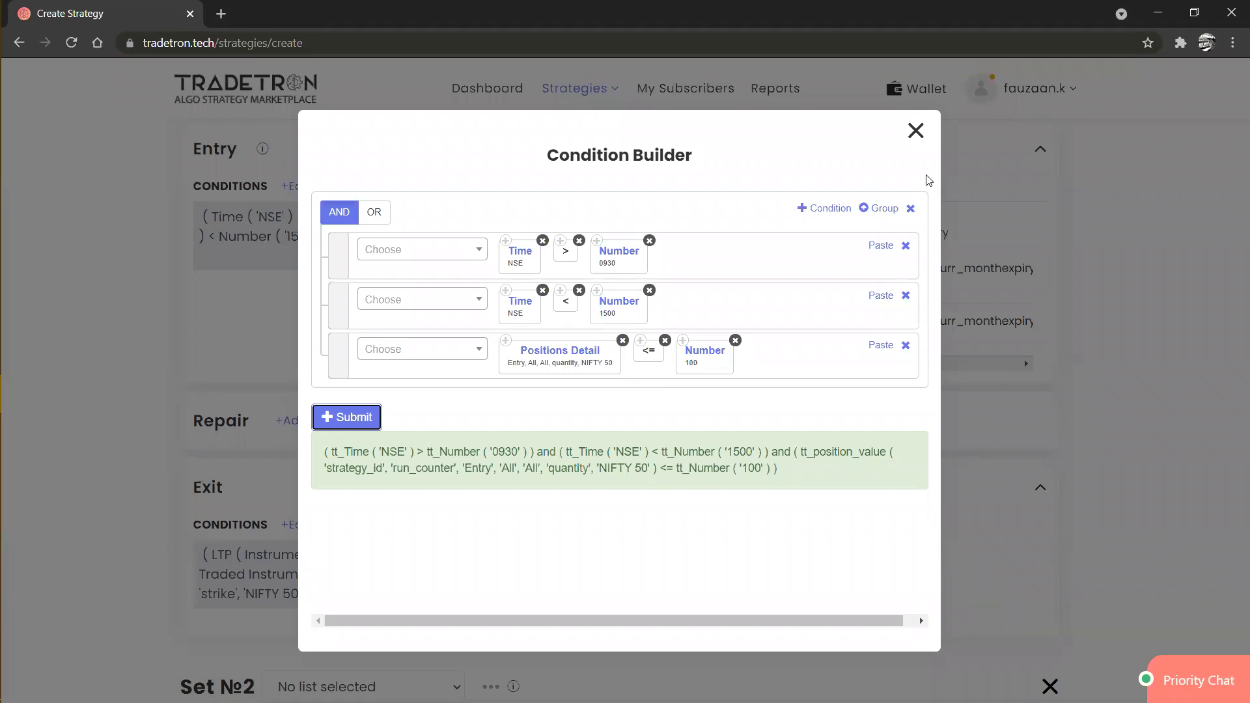
{"action": "left_click", "coordinate": [915, 132]}
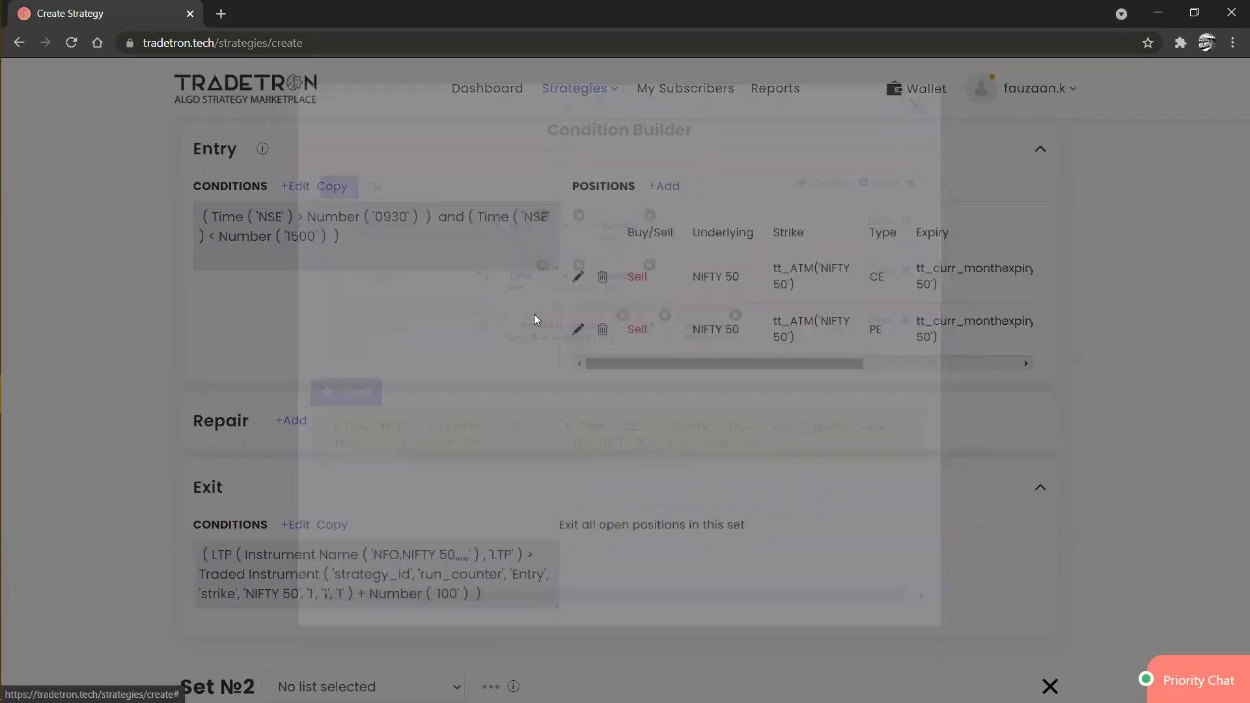
Step: Add a second Set №1 exit condition joined by OR and copy the NIFTY 50 LTP block into it
{"action": "scroll", "coordinate": [415, 432], "scroll_direction": "down", "scroll_amount": 1}
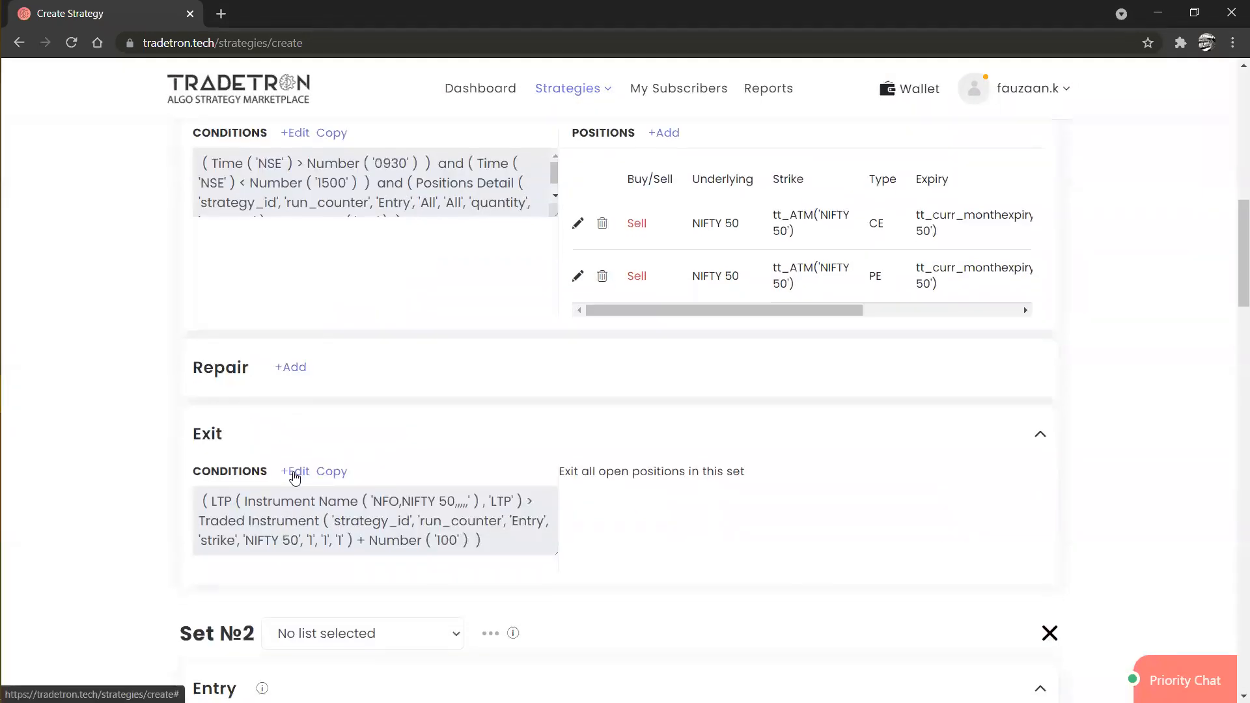
{"action": "left_click", "coordinate": [295, 476]}
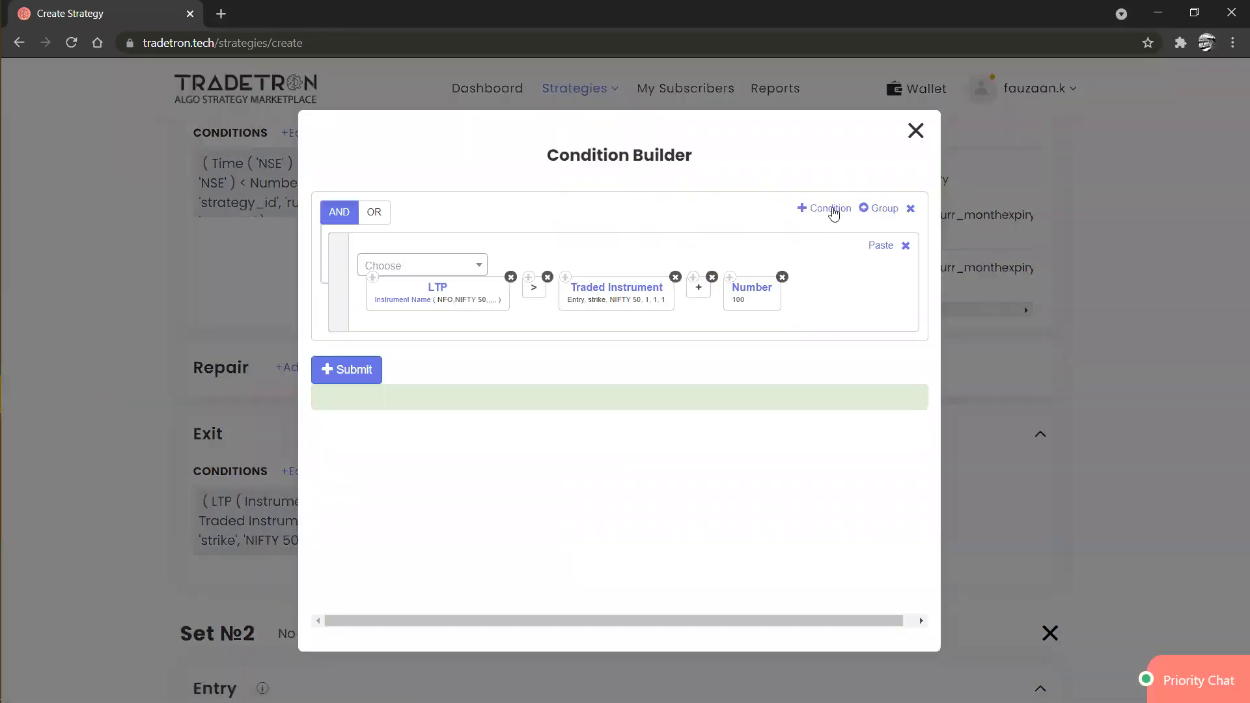
{"action": "left_click", "coordinate": [826, 208]}
{"action": "left_click", "coordinate": [374, 214]}
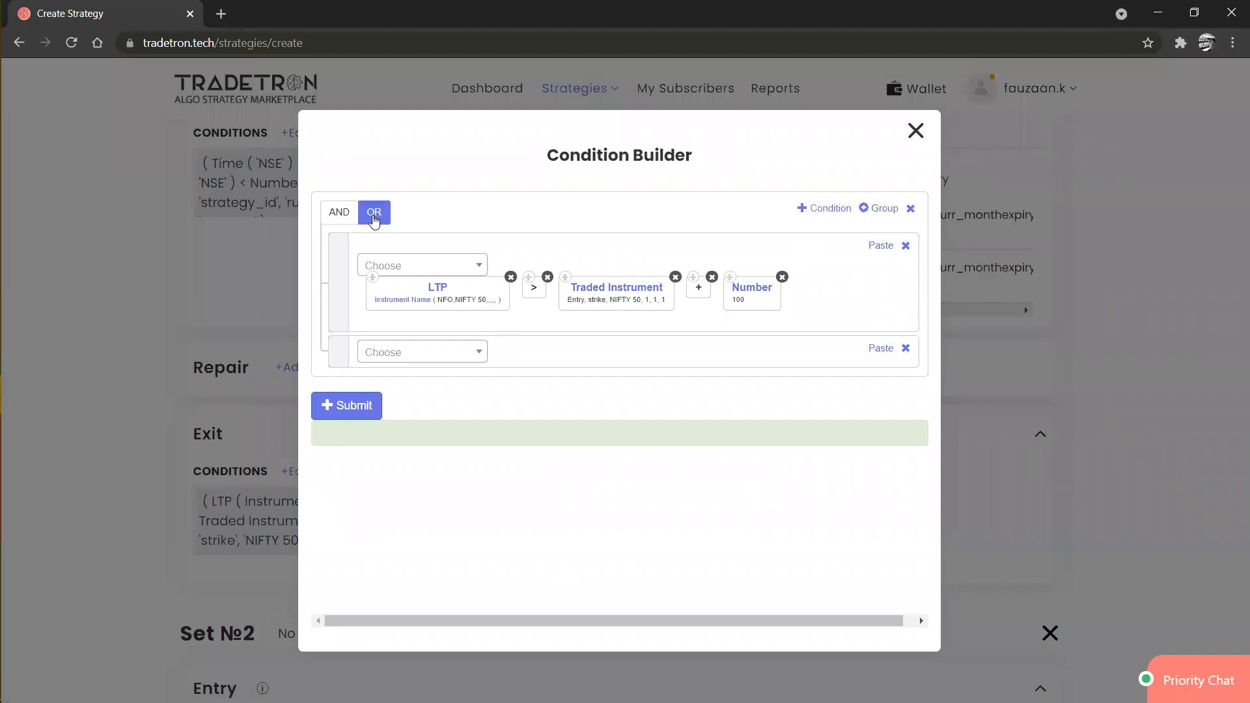
{"action": "left_click", "coordinate": [372, 279]}
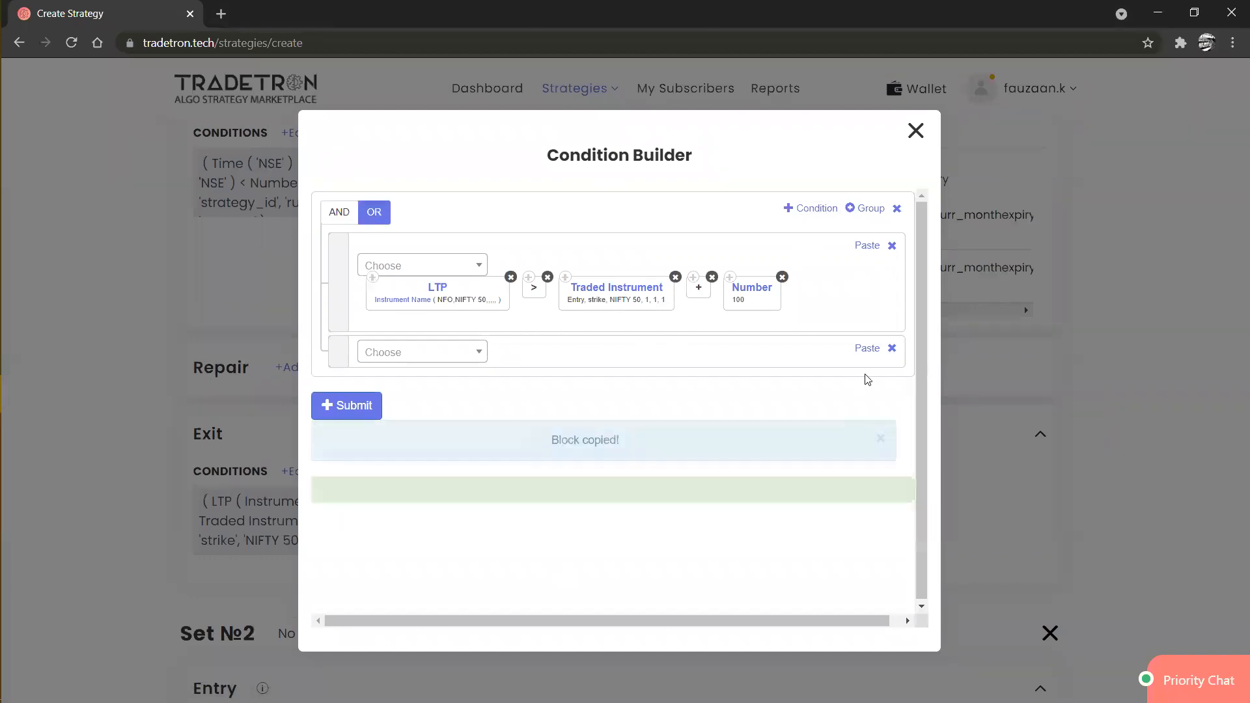
{"action": "left_click", "coordinate": [876, 352]}
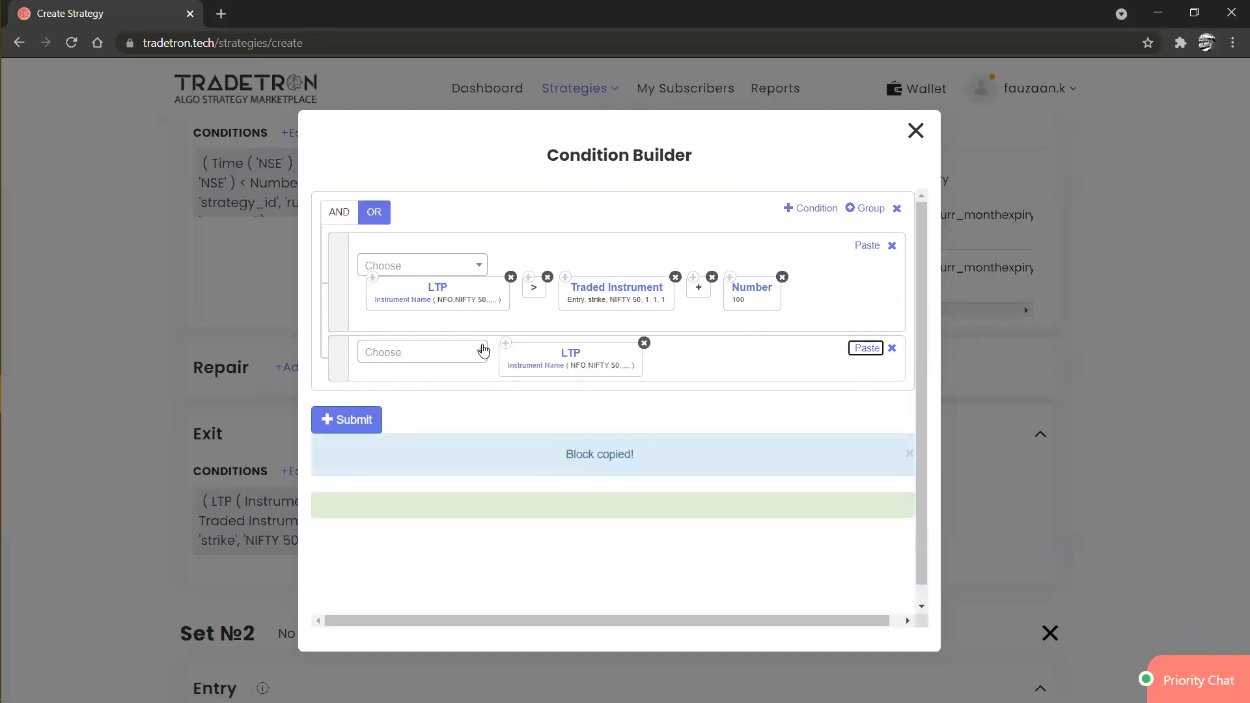
Step: Extend the second exit condition with the < operator and a copy of the Traded Instrument block
{"action": "left_click", "coordinate": [477, 354]}
{"action": "type", "text": "<"}
{"action": "key", "text": "Return"}
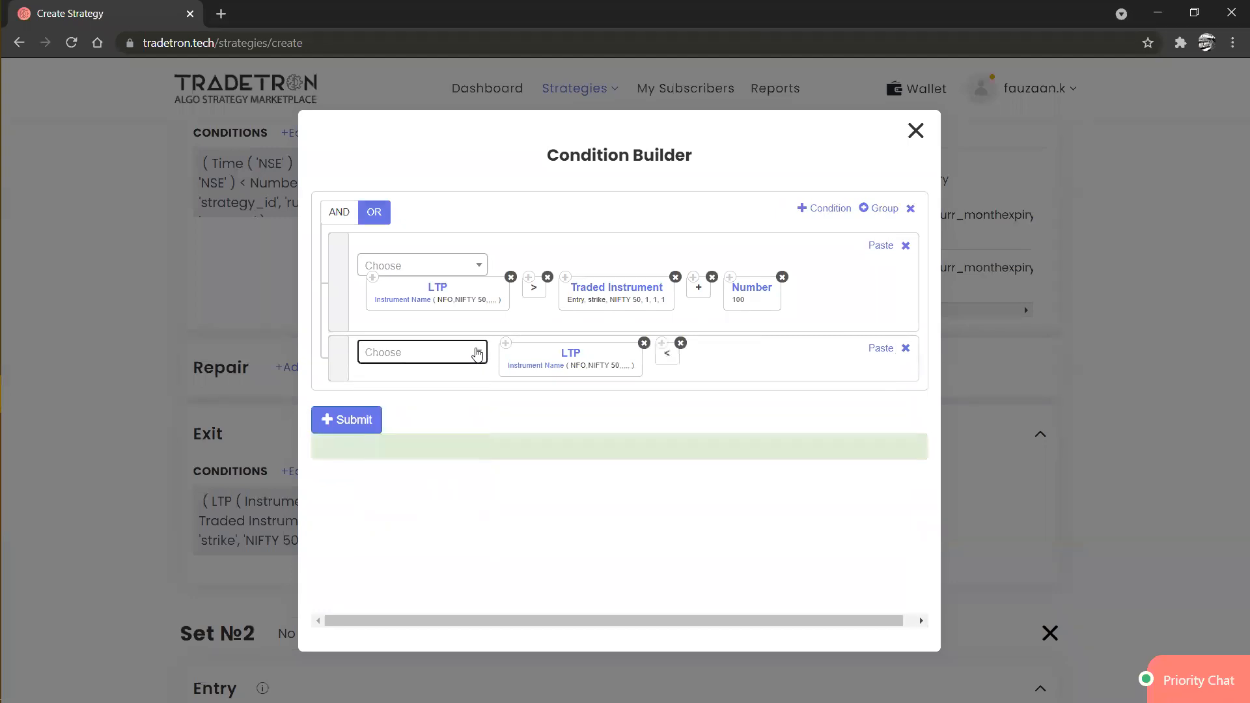
{"action": "left_click", "coordinate": [567, 282]}
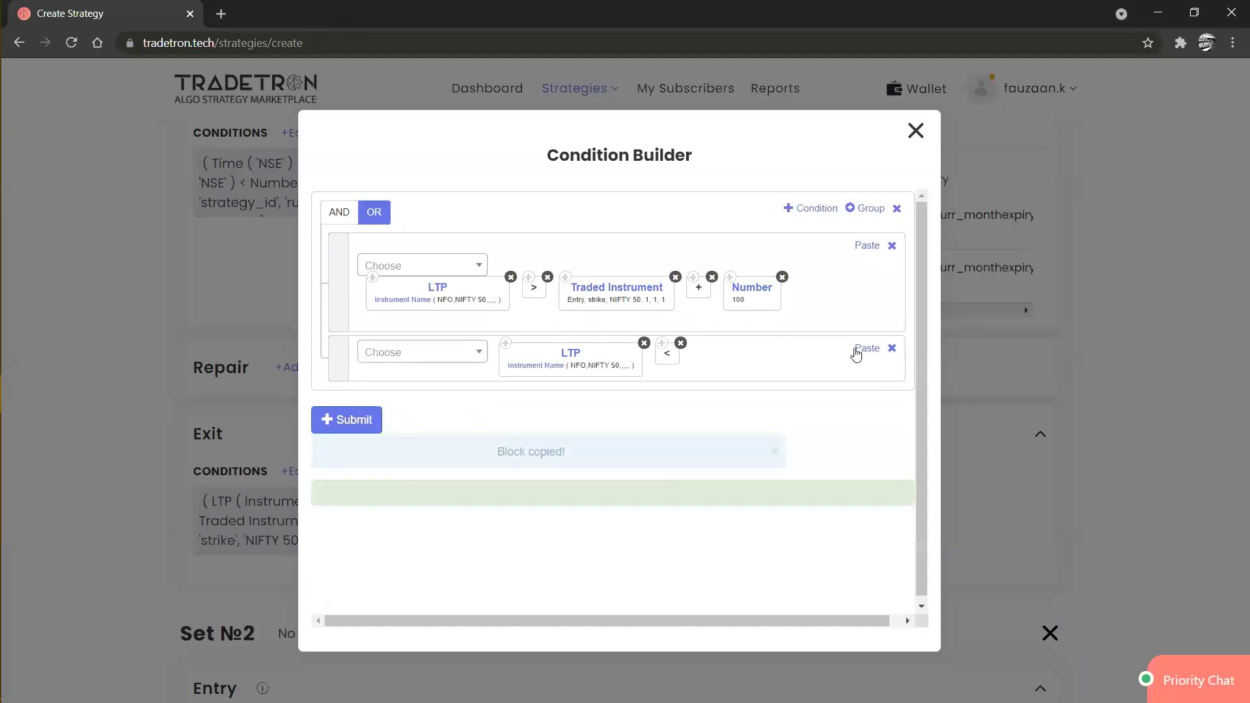
{"action": "left_click", "coordinate": [866, 349]}
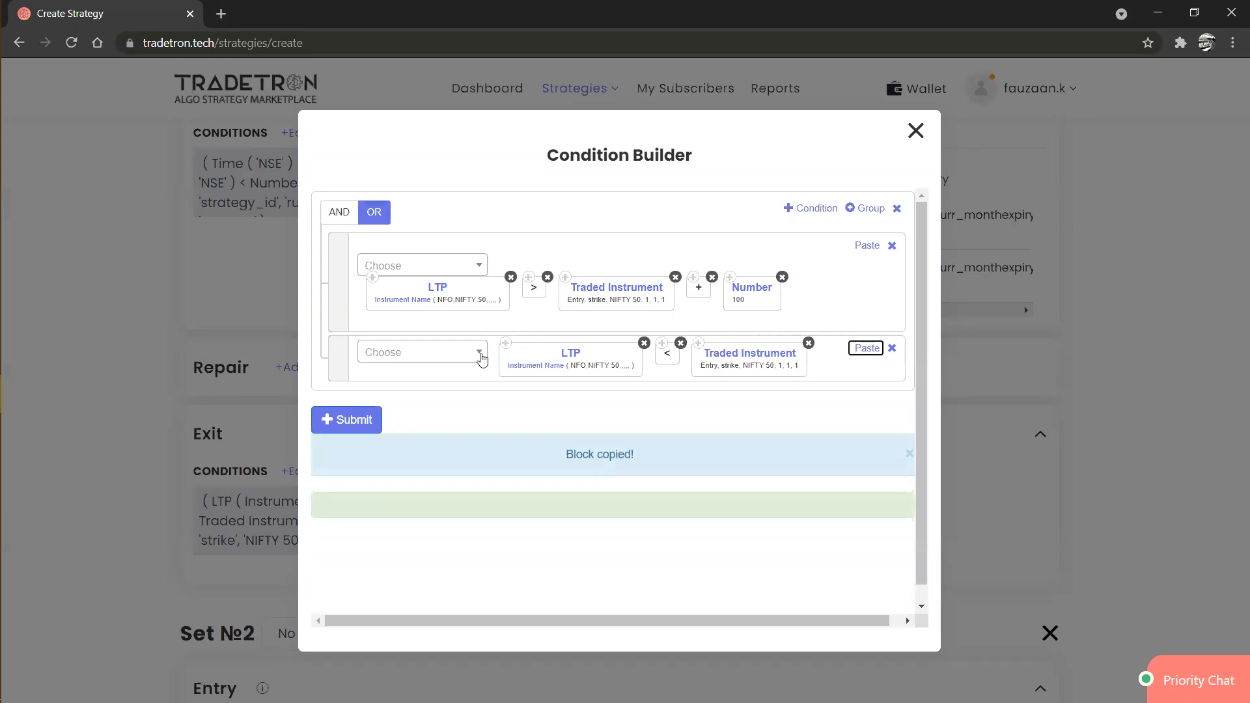
Step: Add the - operator after the Traded Instrument block in the second Set №1 exit condition
{"action": "left_click", "coordinate": [469, 354]}
{"action": "type", "text": "-"}
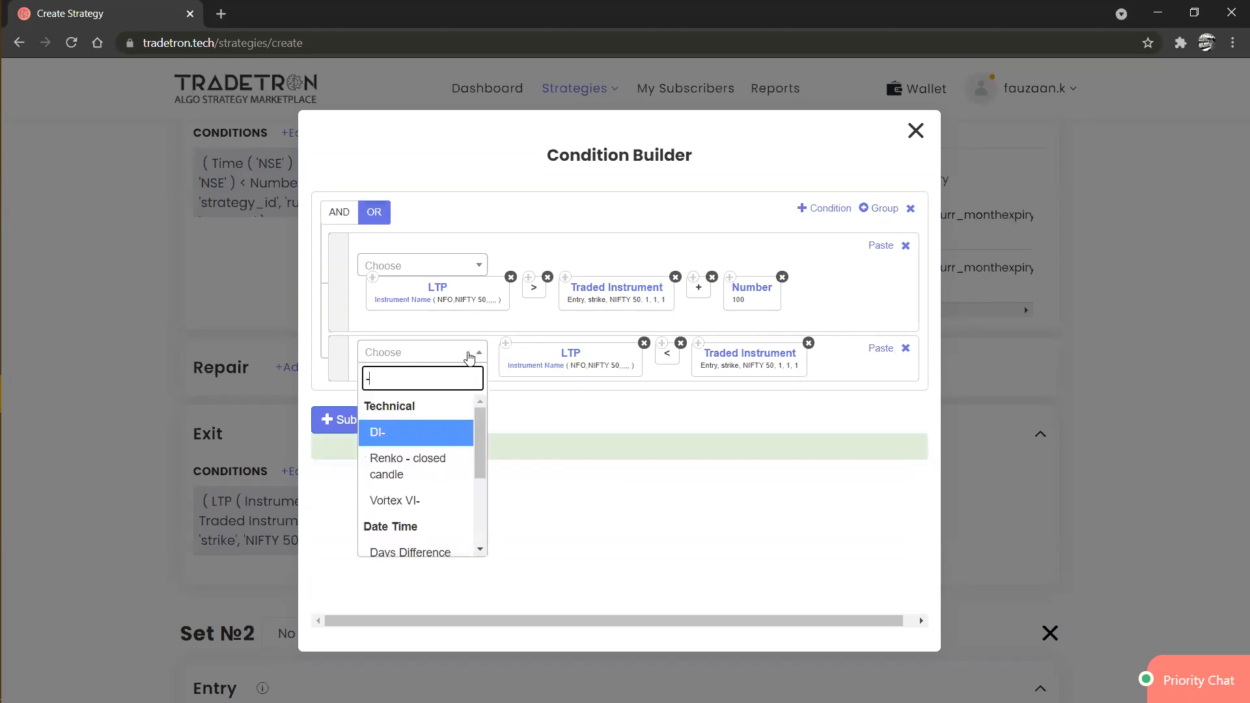
{"action": "key", "text": "Down"}
{"action": "key", "text": "Down"}
{"action": "key", "text": "Down"}
{"action": "key", "text": "Down"}
{"action": "key", "text": "Return"}
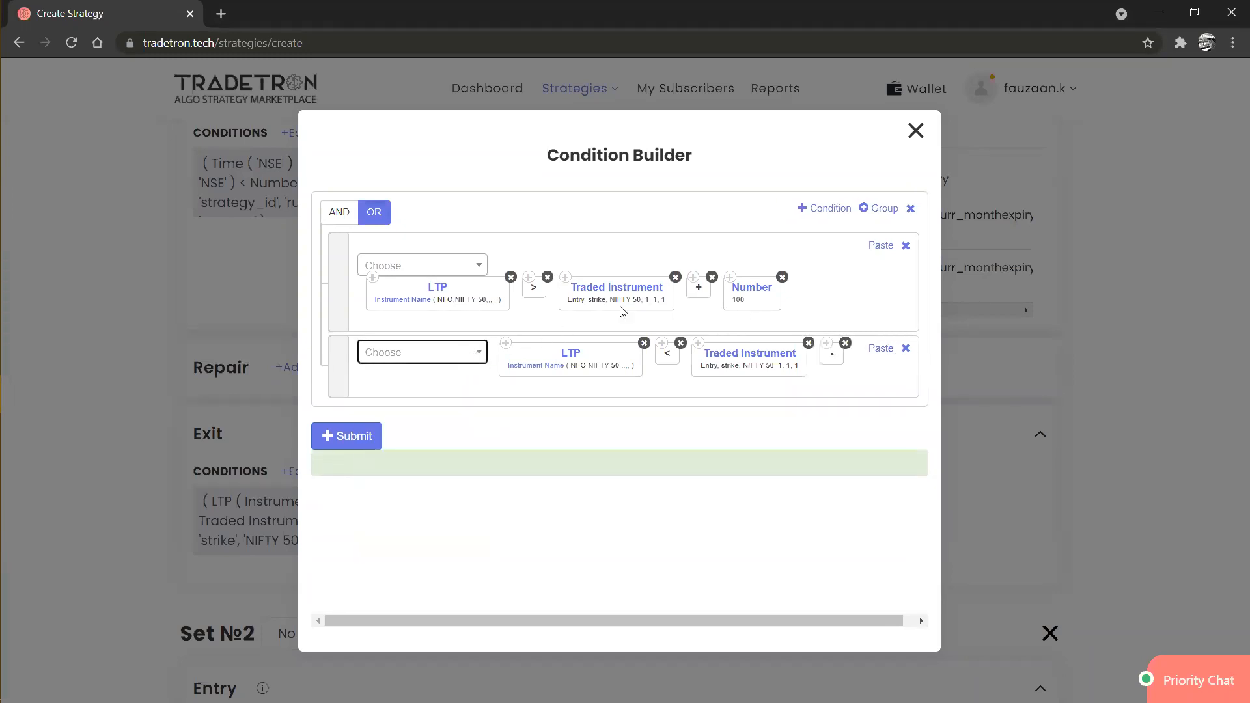
Step: Copy the Number block of 100 into the second exit condition, submit it and close the Condition Builder
{"action": "left_click", "coordinate": [731, 278]}
{"action": "left_click", "coordinate": [873, 350]}
{"action": "left_click", "coordinate": [362, 477]}
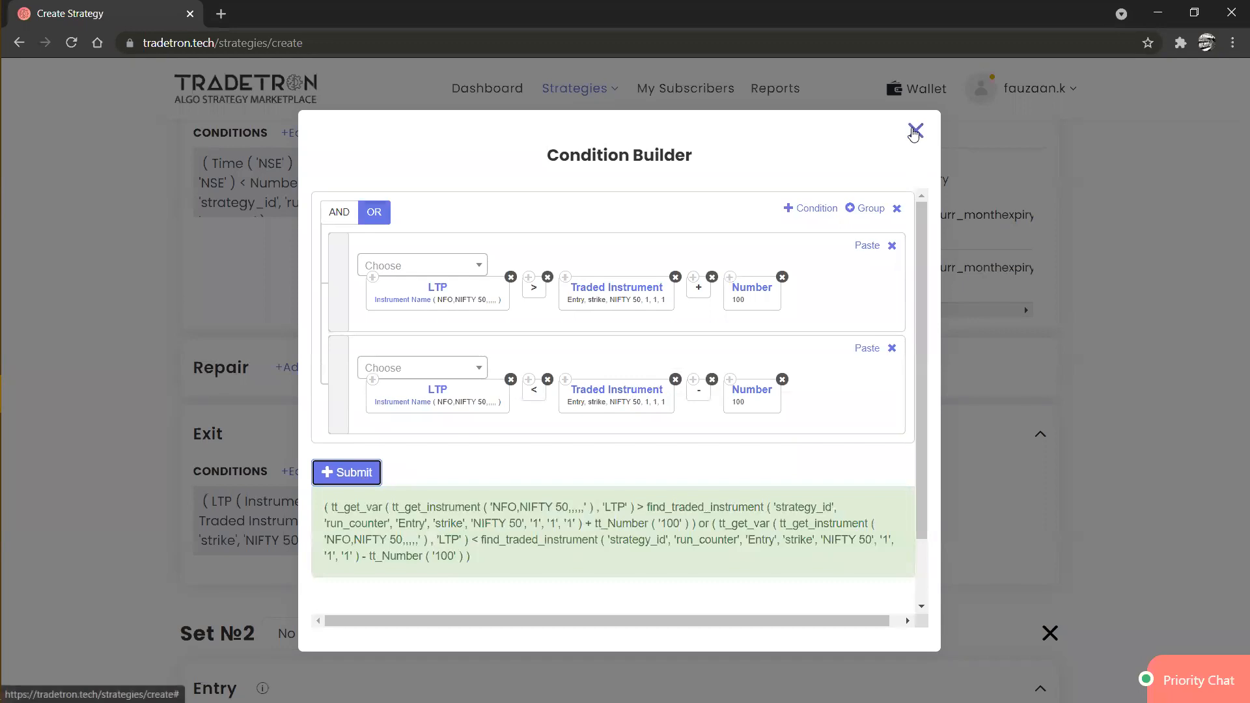
{"action": "left_click", "coordinate": [915, 130]}
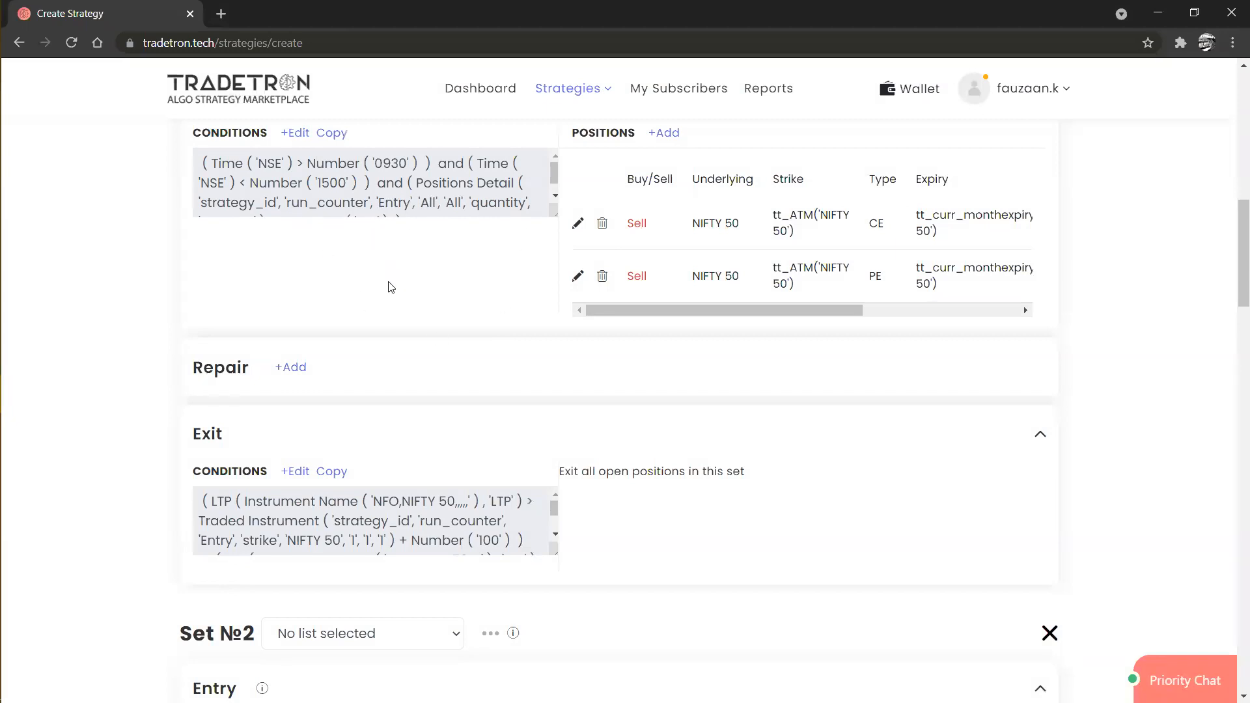
Step: Change the Positions Detail limit in the Set №1 entry condition to 150, submit it and close the Condition Builder
{"action": "scroll", "coordinate": [389, 297], "scroll_direction": "up", "scroll_amount": 1}
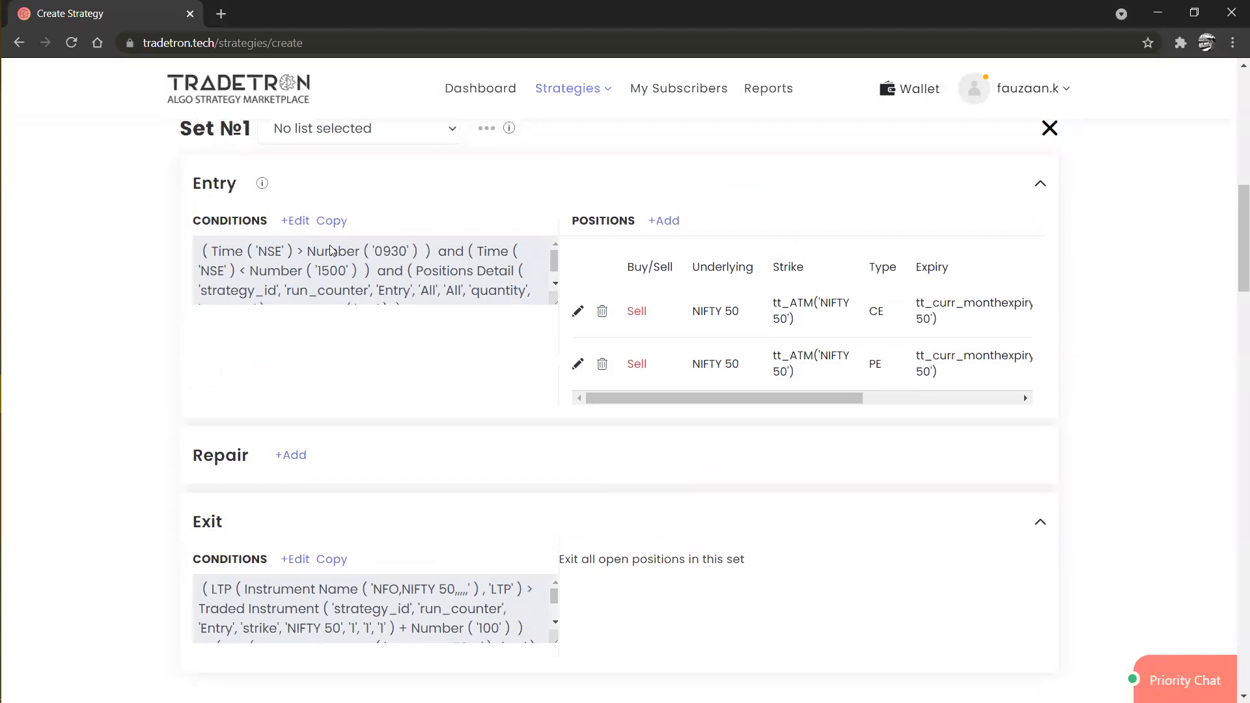
{"action": "left_click", "coordinate": [299, 222]}
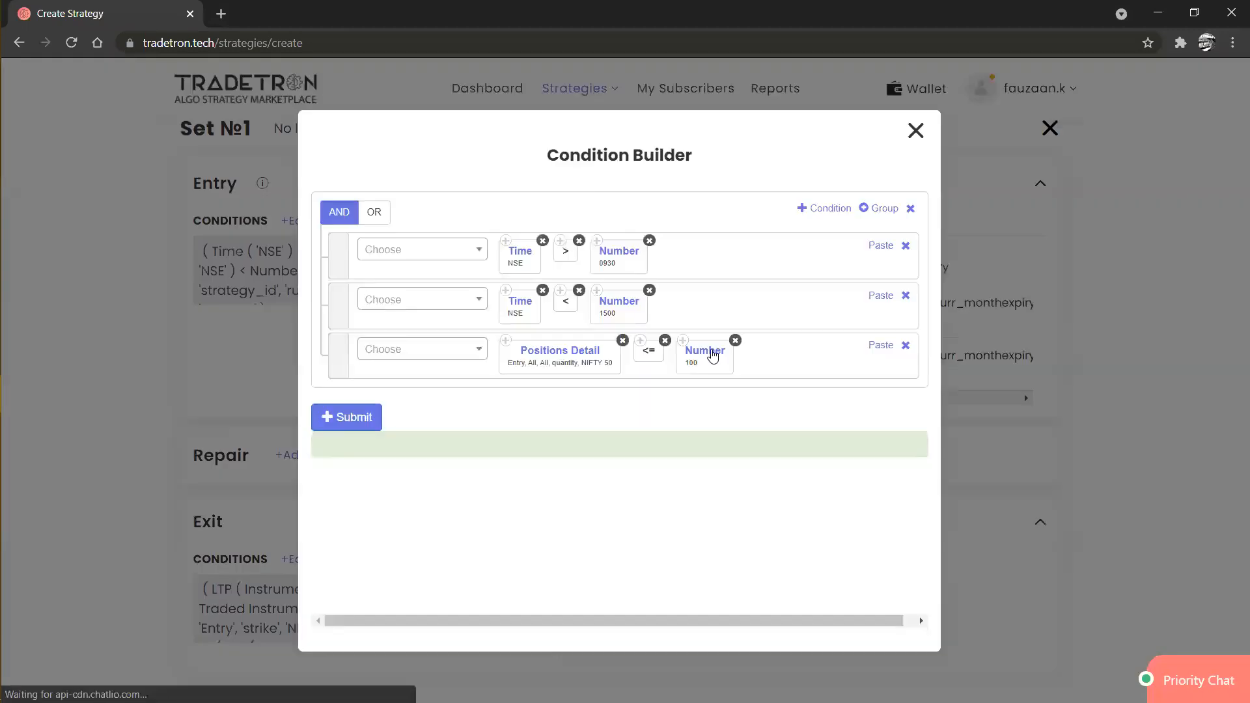
{"action": "left_click", "coordinate": [713, 355]}
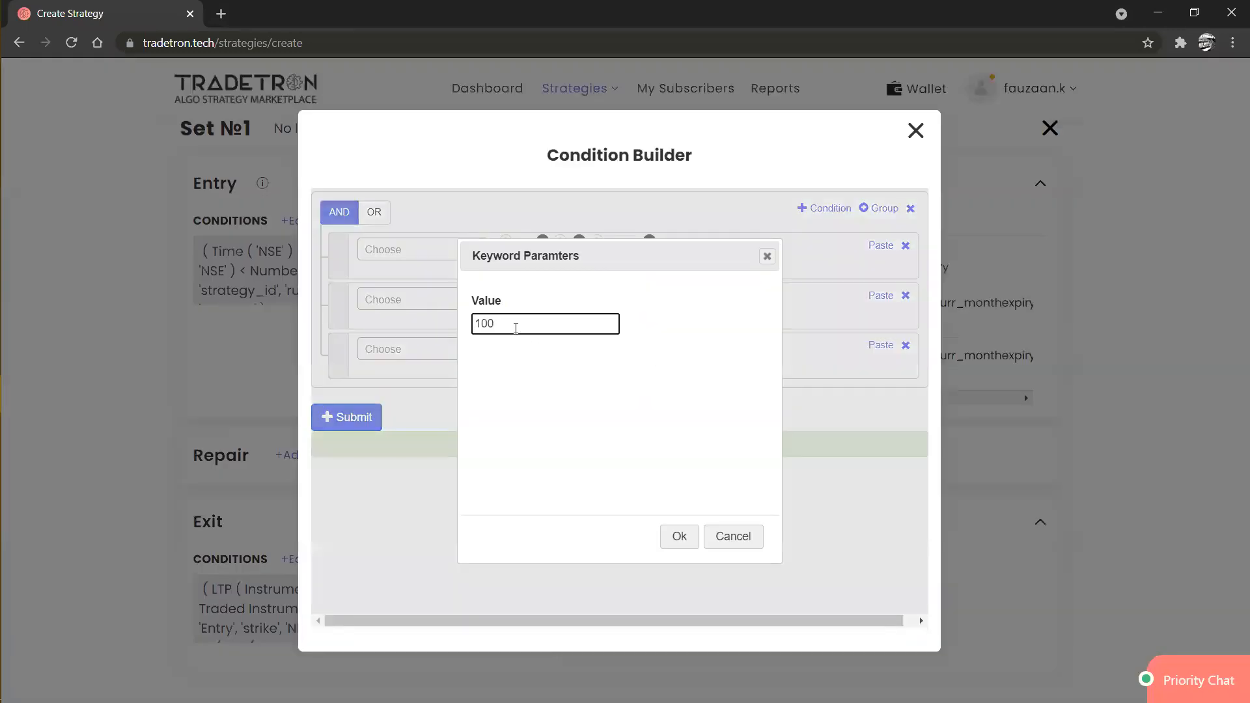
{"action": "key", "text": "Left"}
{"action": "key", "text": "BackSpace"}
{"action": "type", "text": "5"}
{"action": "key", "text": "Return"}
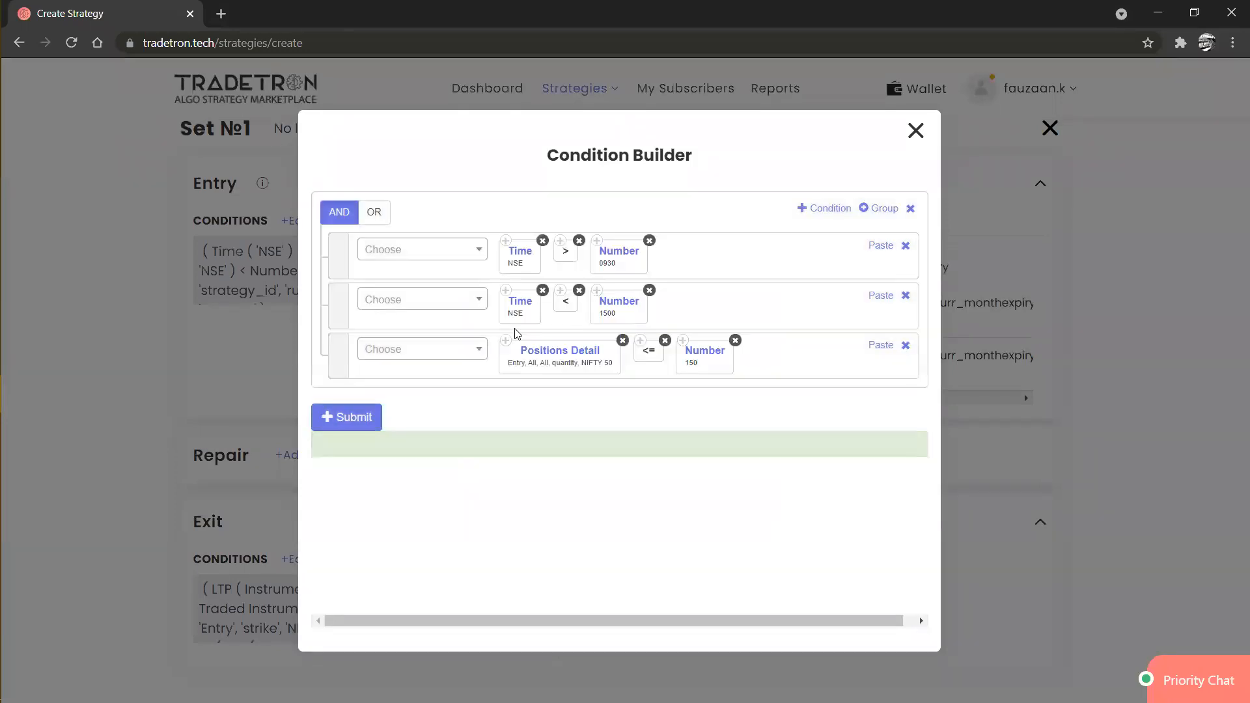
{"action": "left_click", "coordinate": [359, 427]}
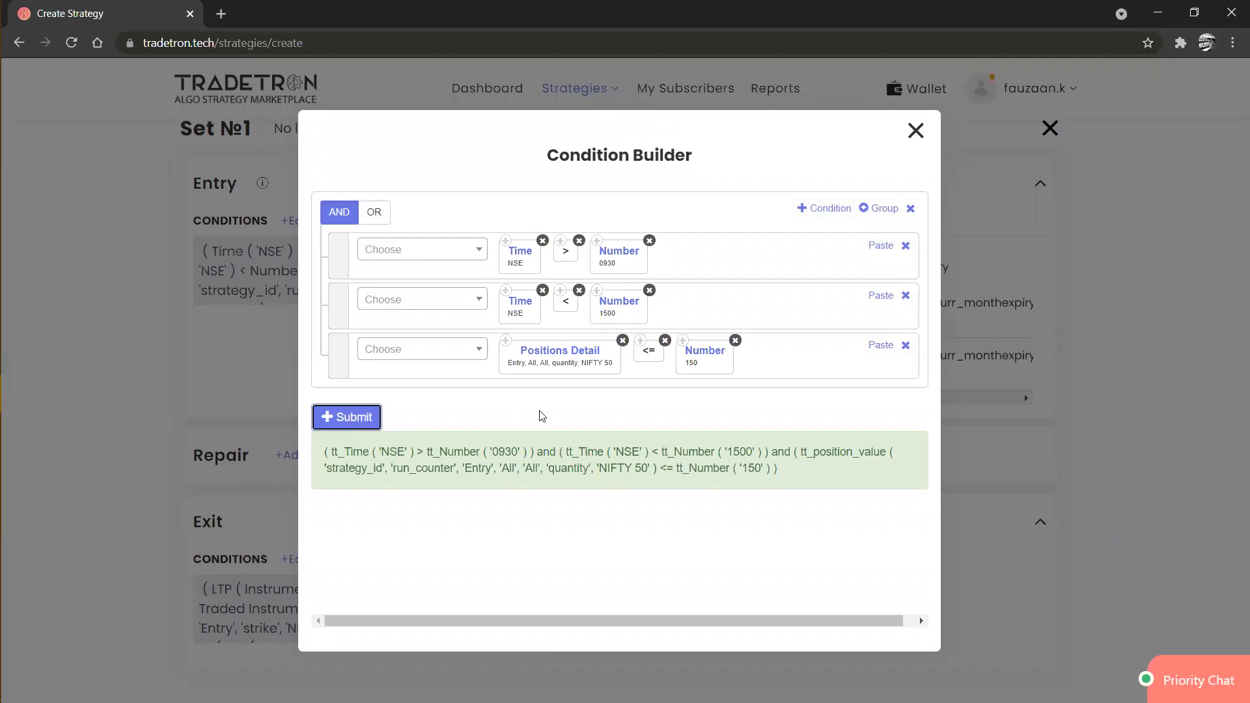
{"action": "left_click", "coordinate": [916, 132]}
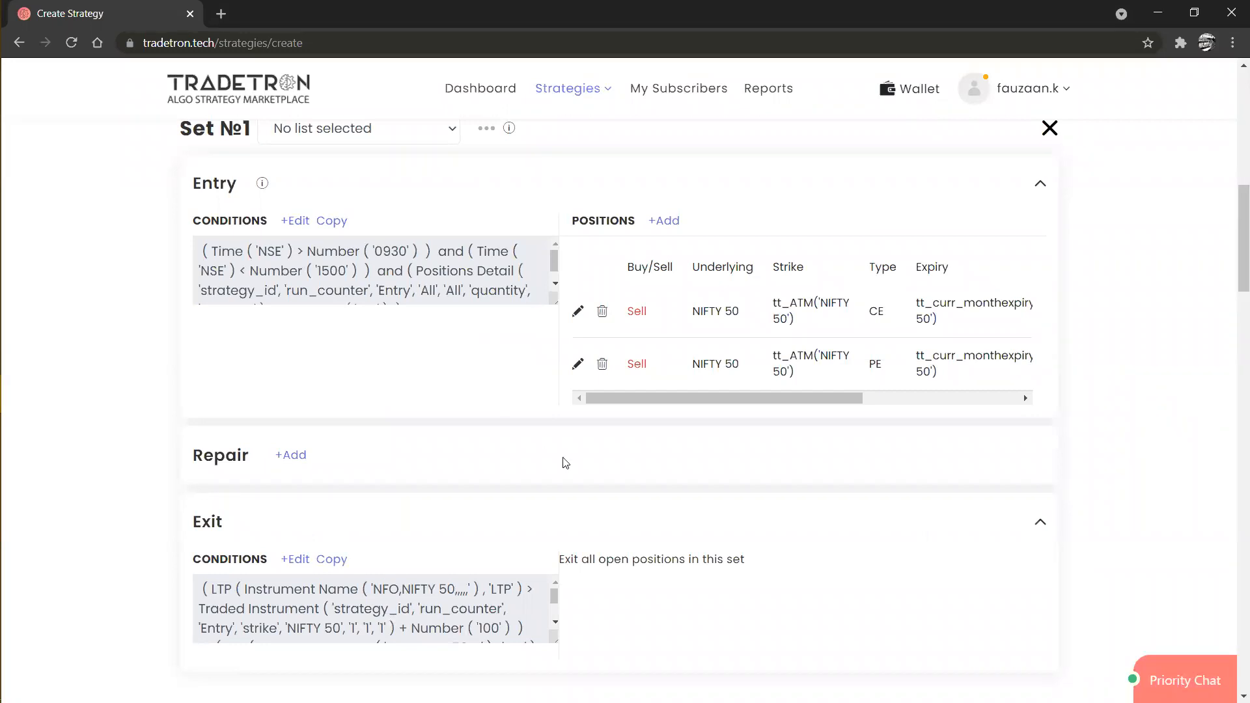
Step: Review the initiation price options under Price execution 1 in the Advanced Settings, keeping Market Price
{"action": "scroll", "coordinate": [565, 463], "scroll_direction": "down", "scroll_amount": 12}
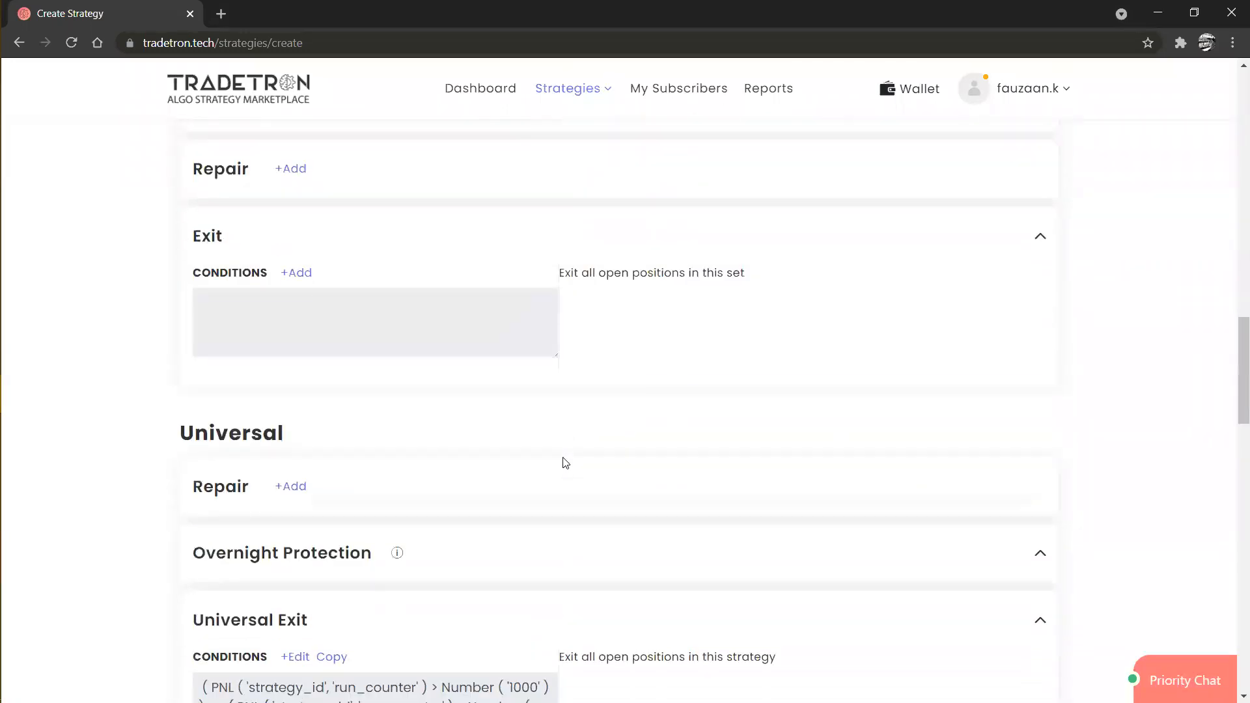
{"action": "scroll", "coordinate": [566, 463], "scroll_direction": "down", "scroll_amount": 8}
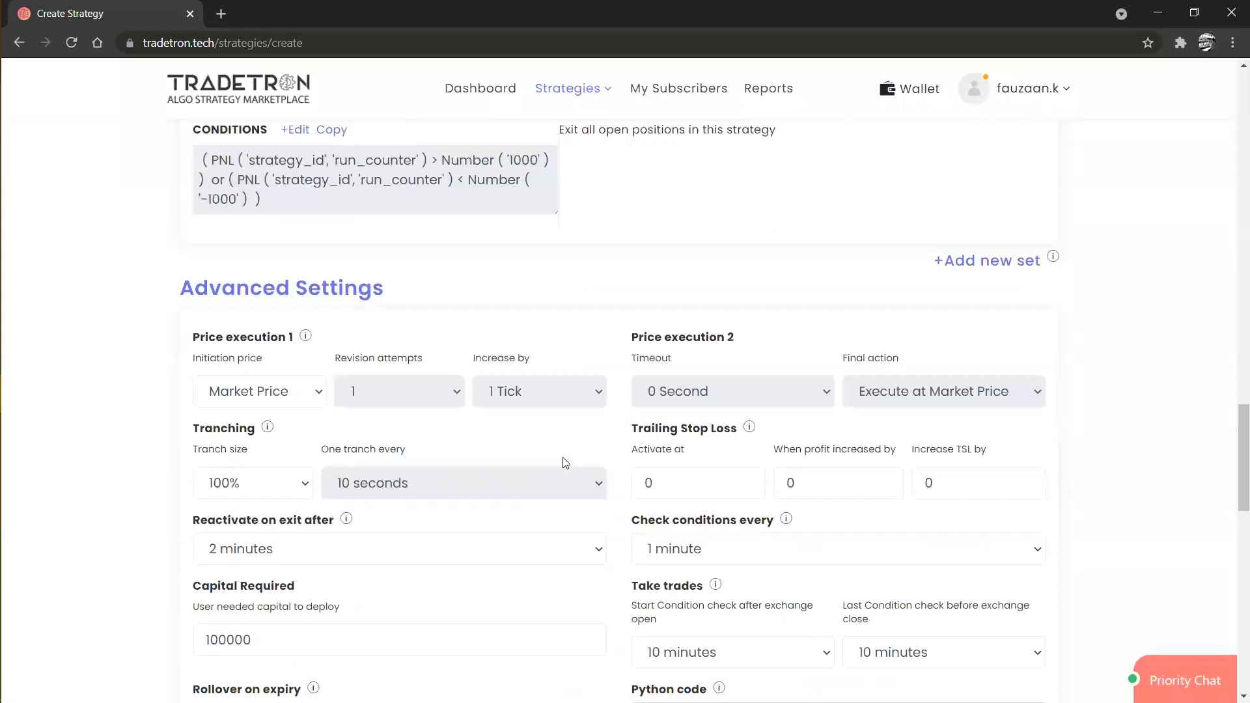
{"action": "scroll", "coordinate": [565, 463], "scroll_direction": "down", "scroll_amount": 2}
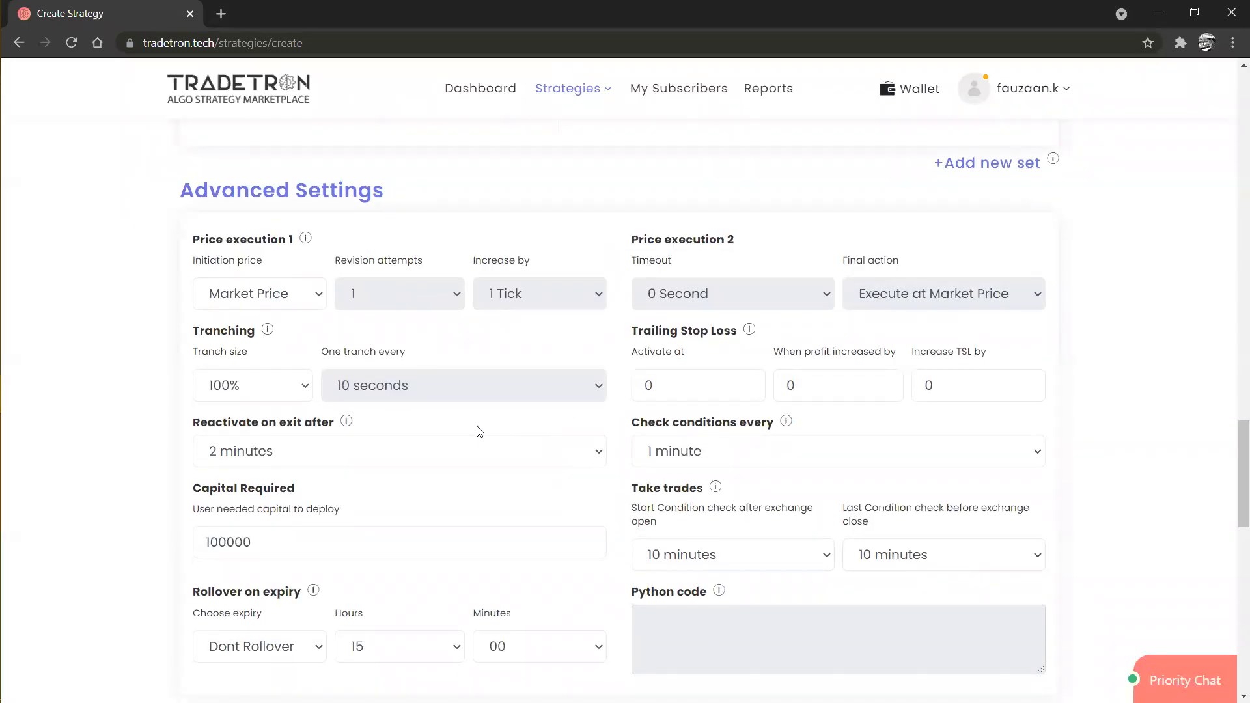
{"action": "left_click", "coordinate": [303, 295]}
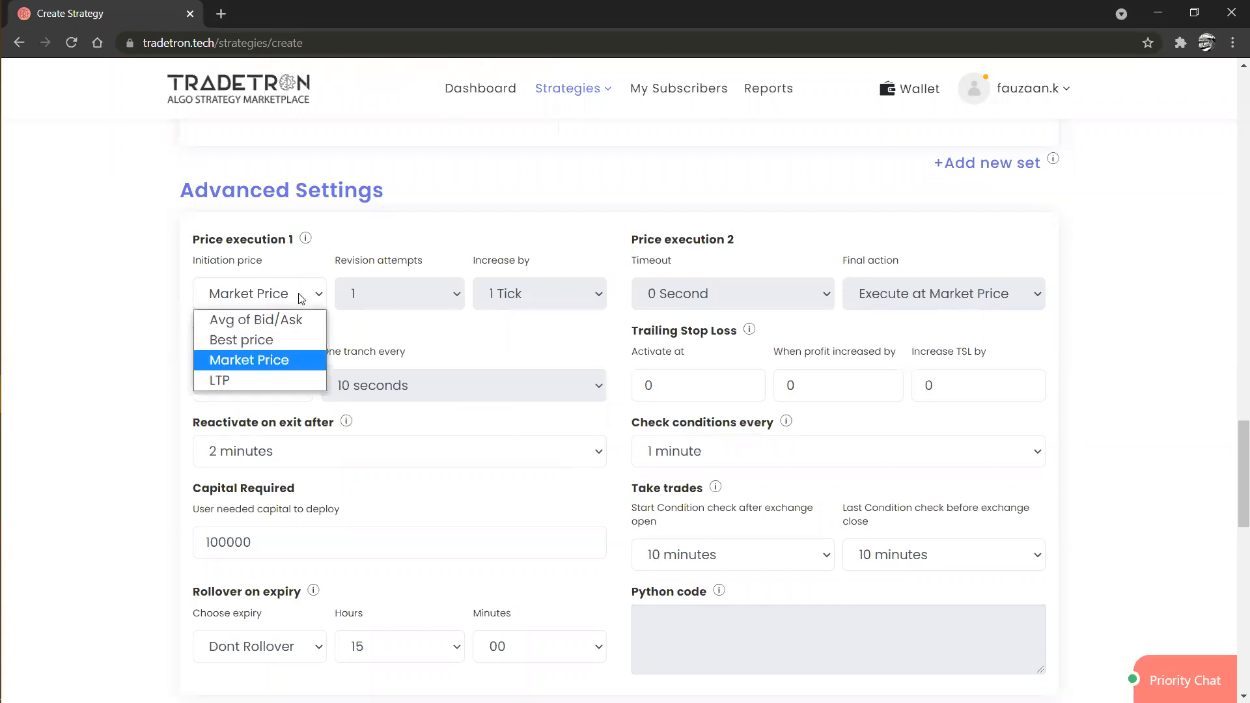
{"action": "left_click", "coordinate": [271, 359]}
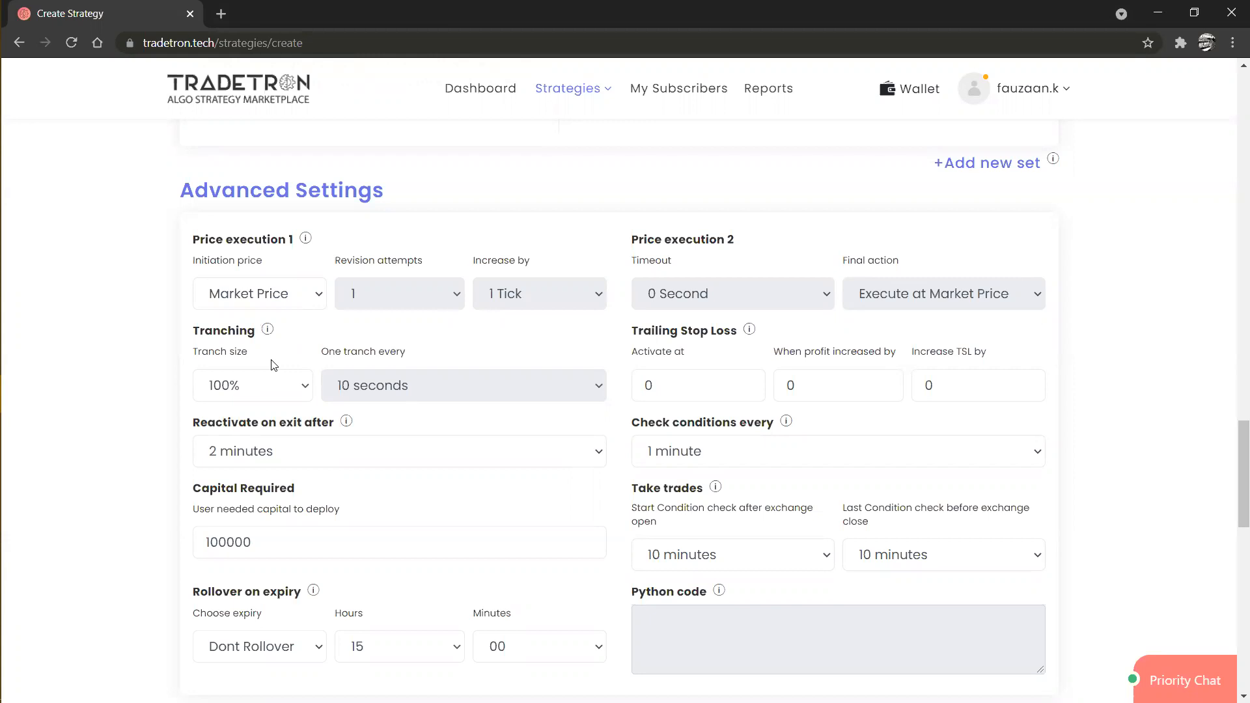
{"action": "left_click", "coordinate": [278, 306]}
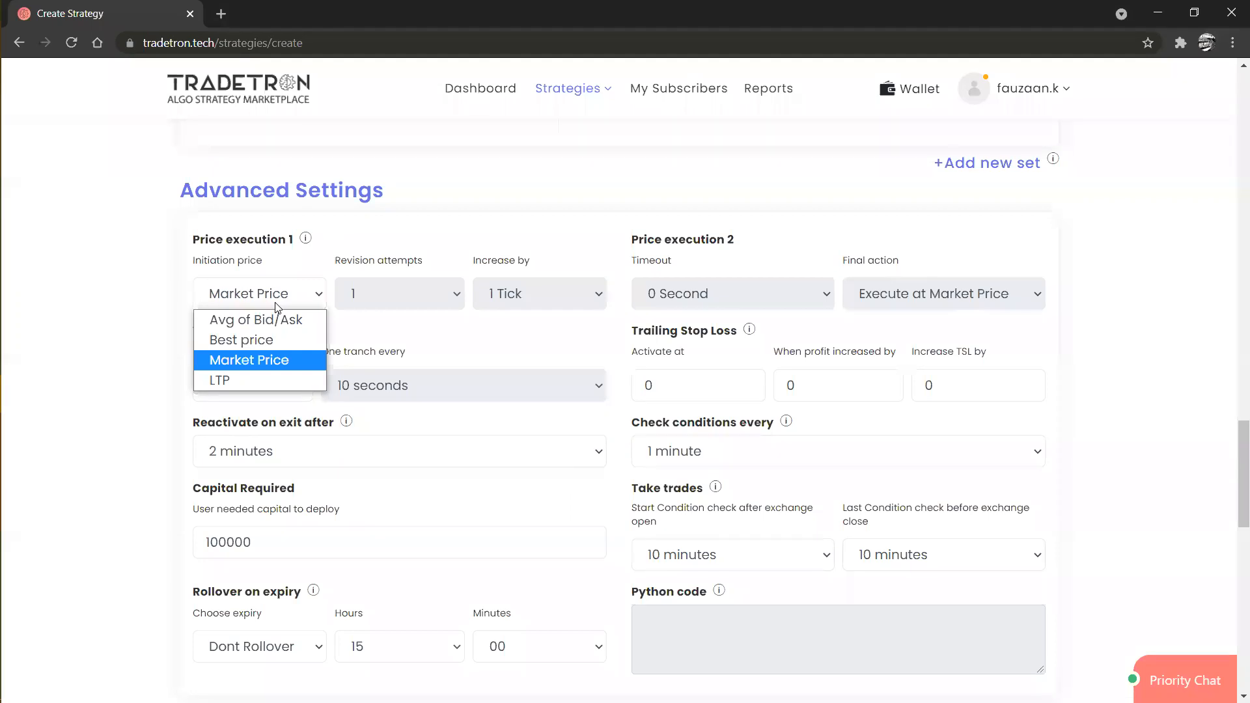
{"action": "left_click", "coordinate": [278, 307]}
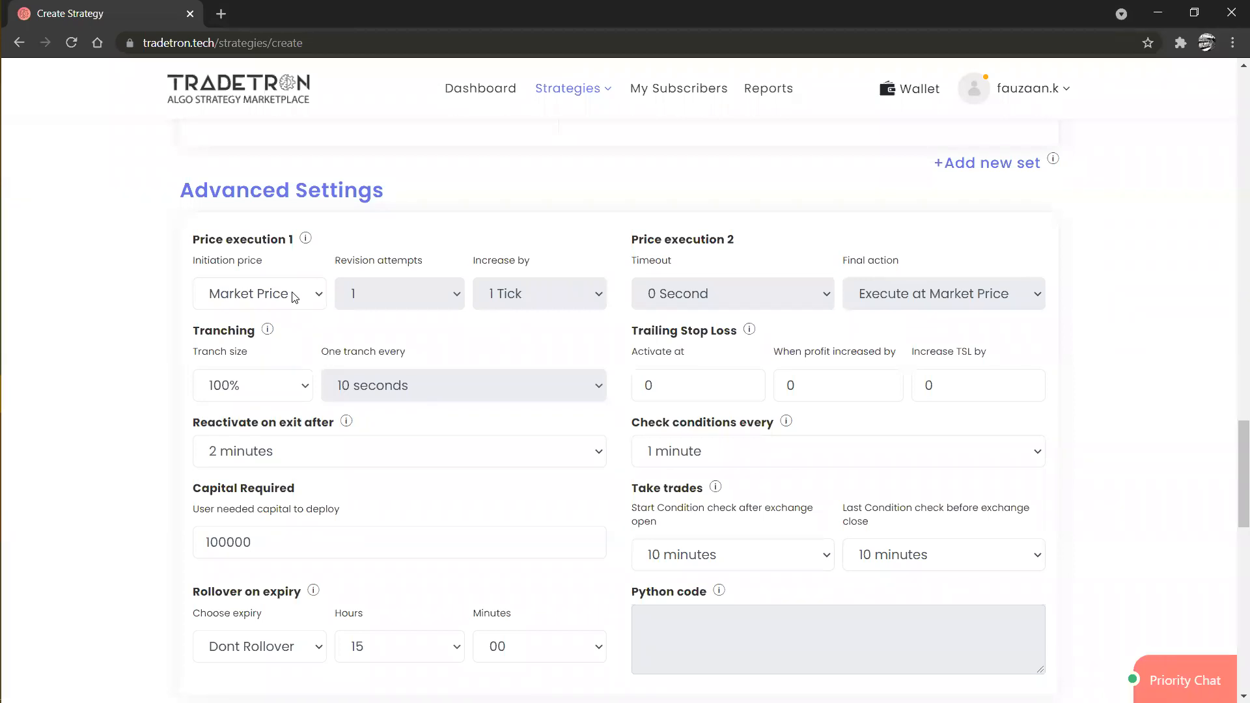
Step: Set the tranch size to 50% and review the interval options, keeping one tranch every 10 seconds
{"action": "left_click", "coordinate": [267, 391]}
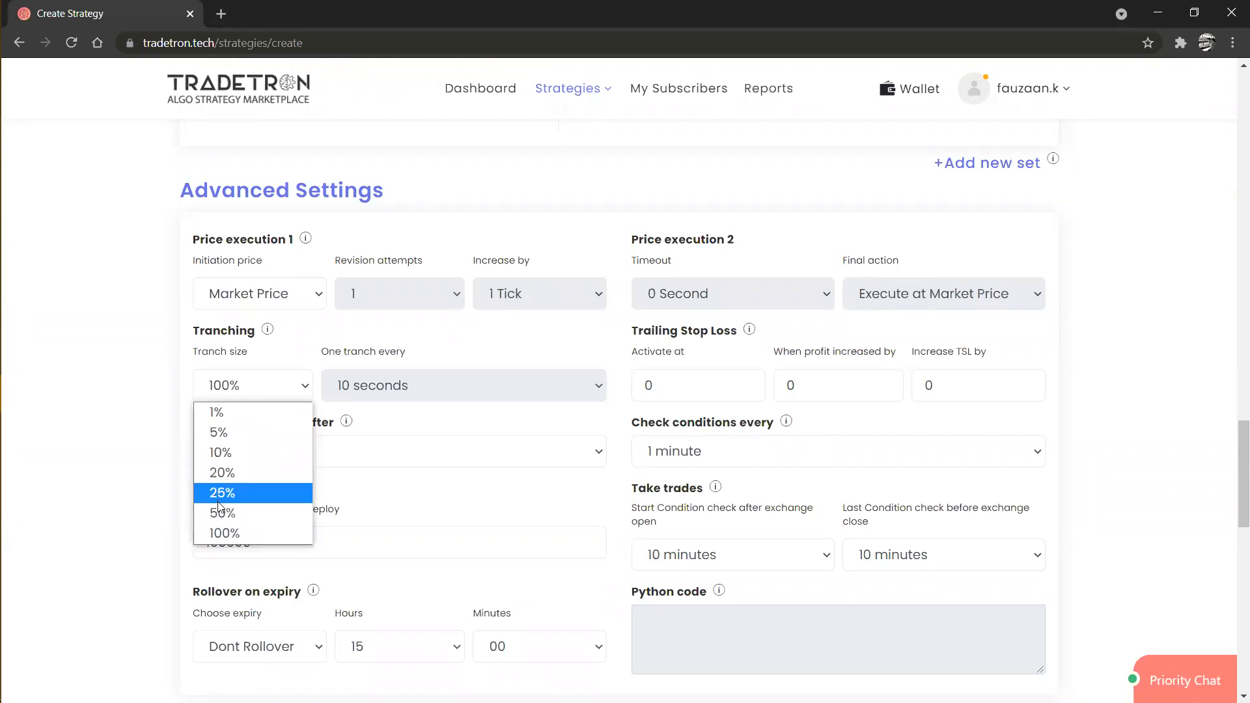
{"action": "left_click", "coordinate": [222, 515]}
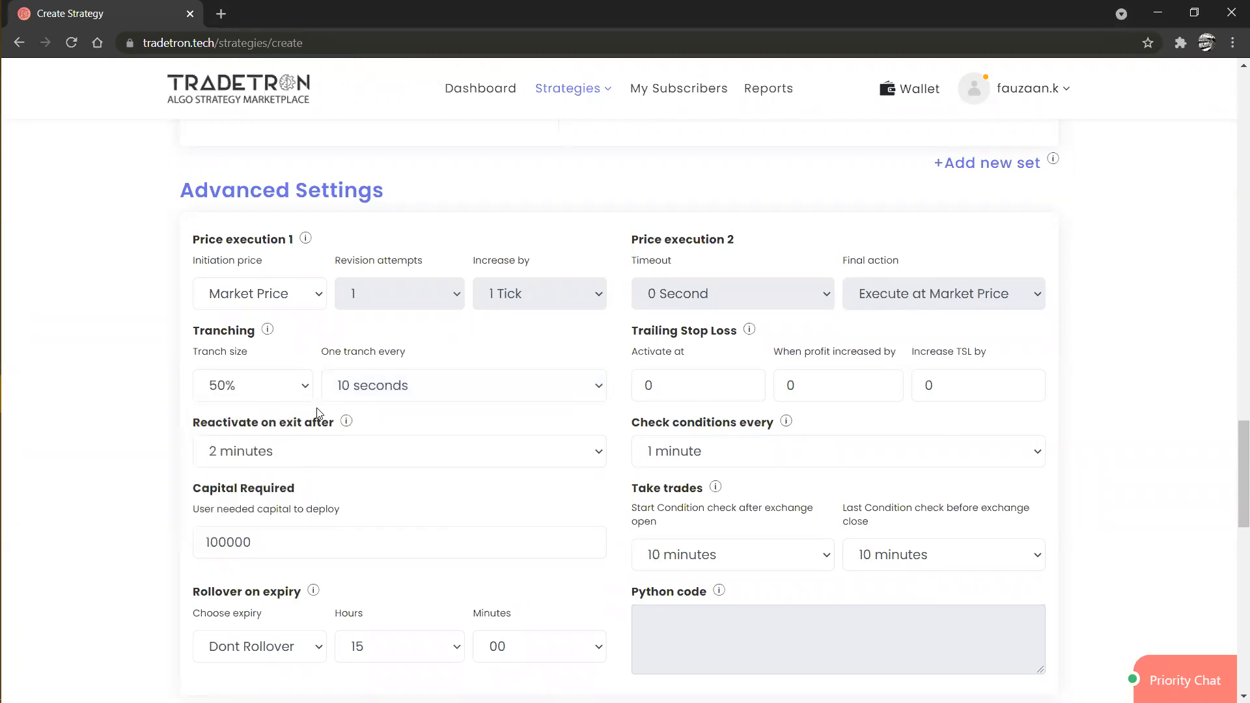
{"action": "left_click", "coordinate": [366, 393]}
{"action": "left_click", "coordinate": [366, 394]}
{"action": "left_click", "coordinate": [399, 393]}
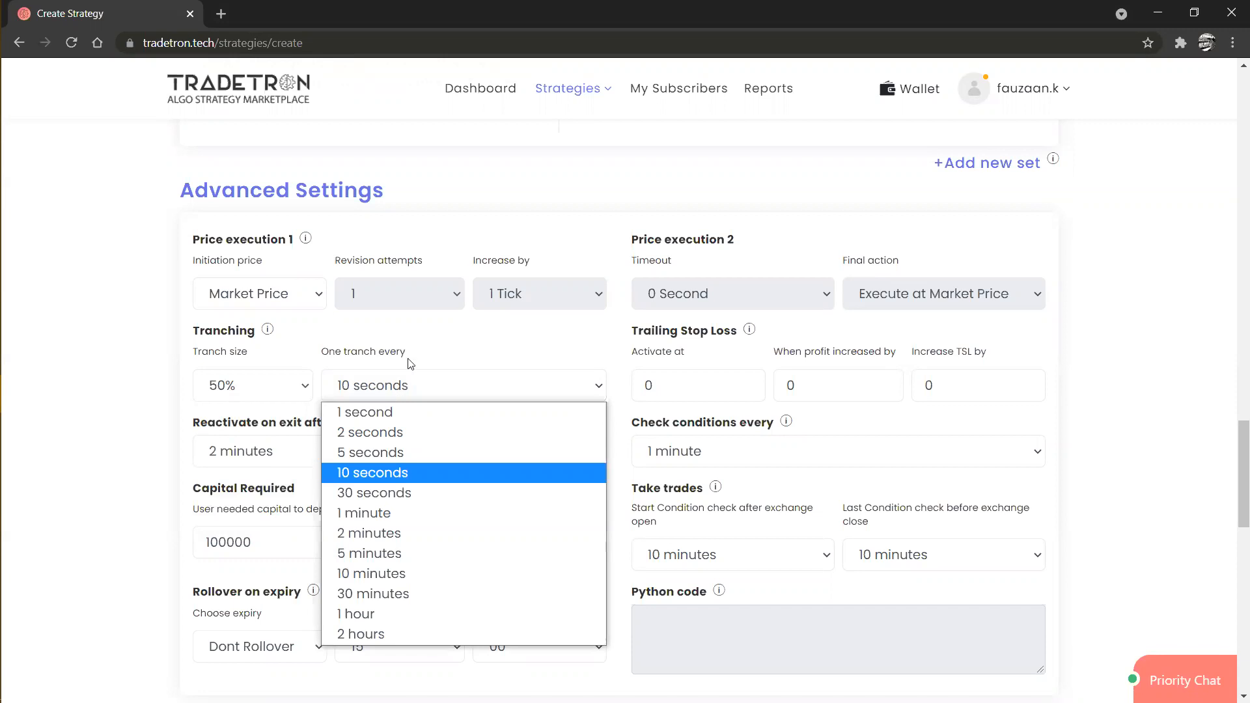
{"action": "left_click", "coordinate": [325, 369]}
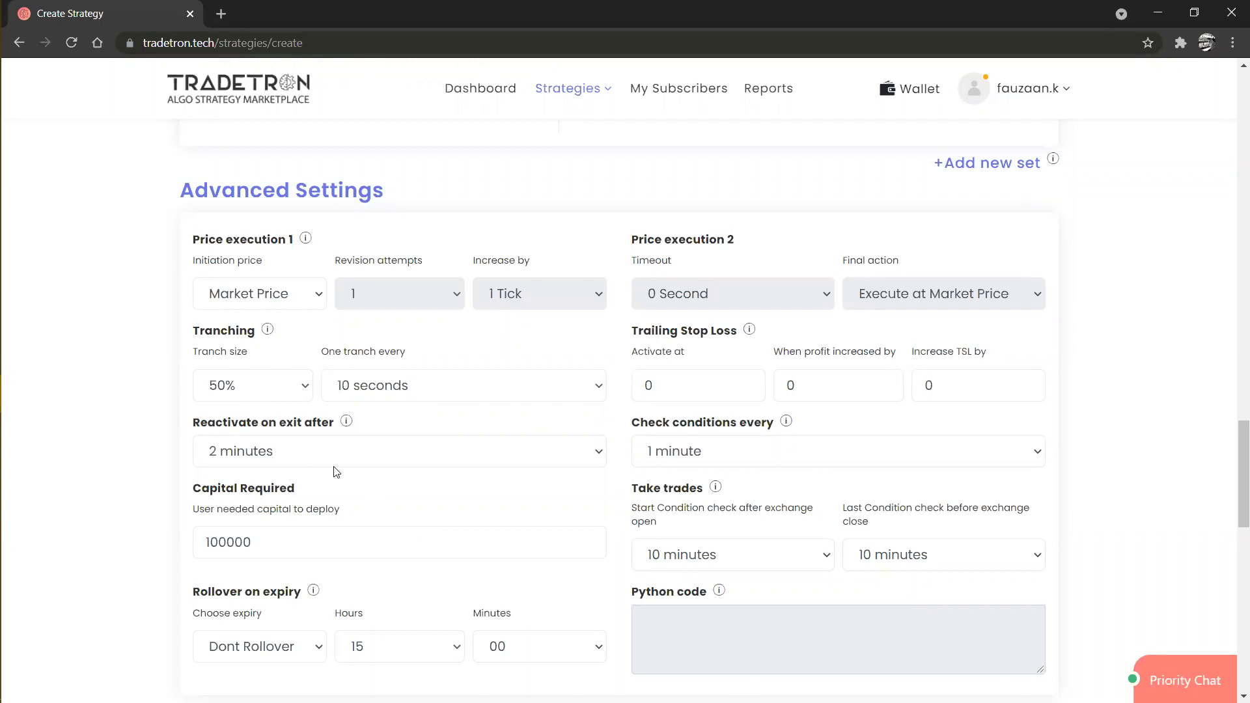
Step: Review the Universal Exit condition and set the condition checking frequency to Check continuously
{"action": "scroll", "coordinate": [316, 455], "scroll_direction": "up", "scroll_amount": 4}
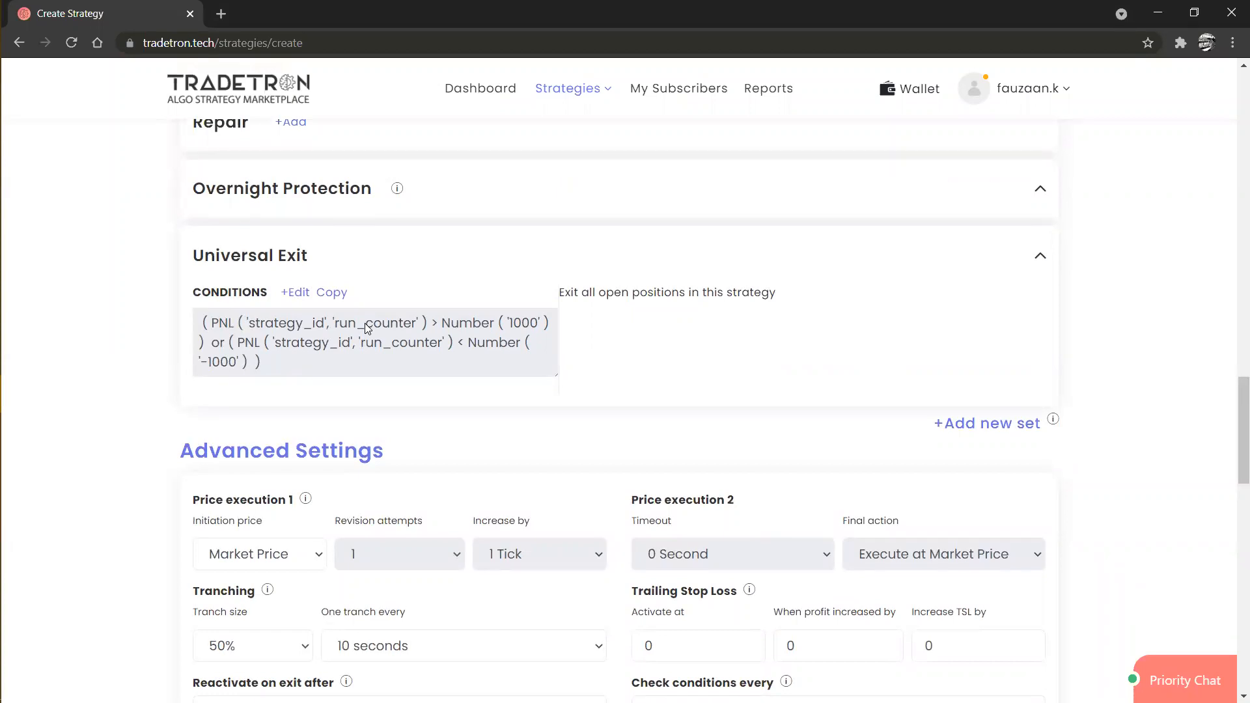
{"action": "scroll", "coordinate": [367, 327], "scroll_direction": "down", "scroll_amount": 3}
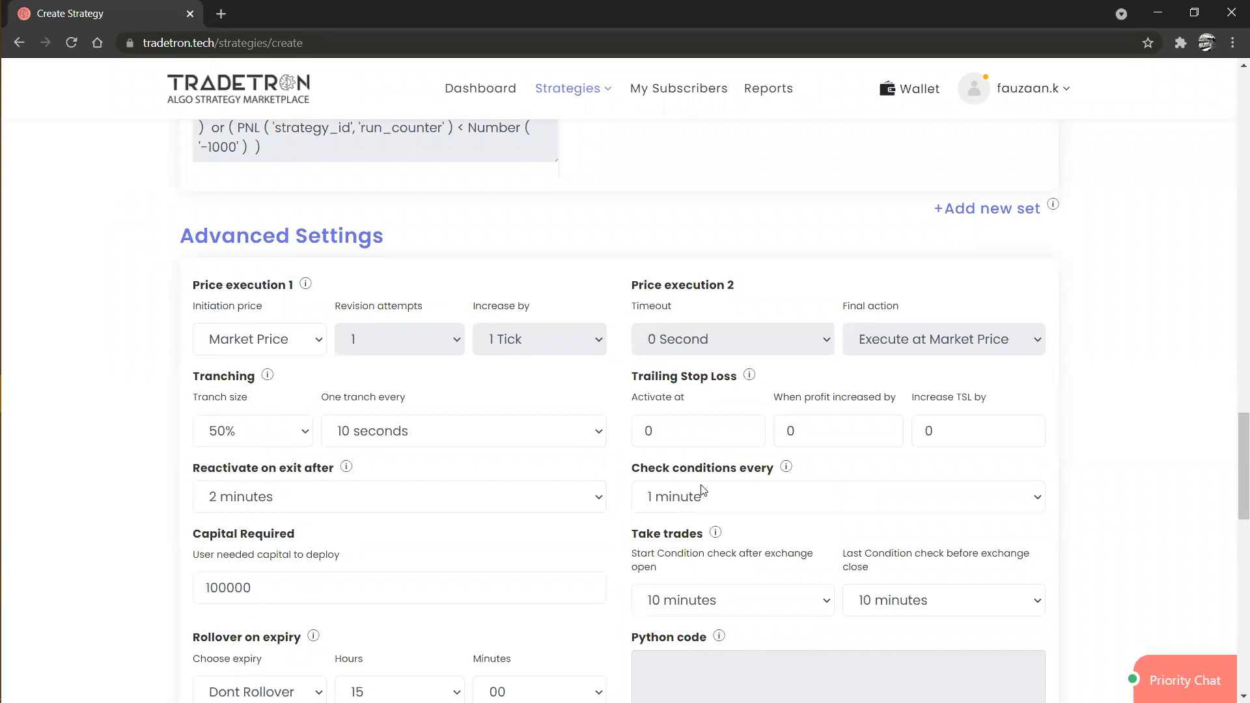
{"action": "scroll", "coordinate": [708, 489], "scroll_direction": "down", "scroll_amount": 1}
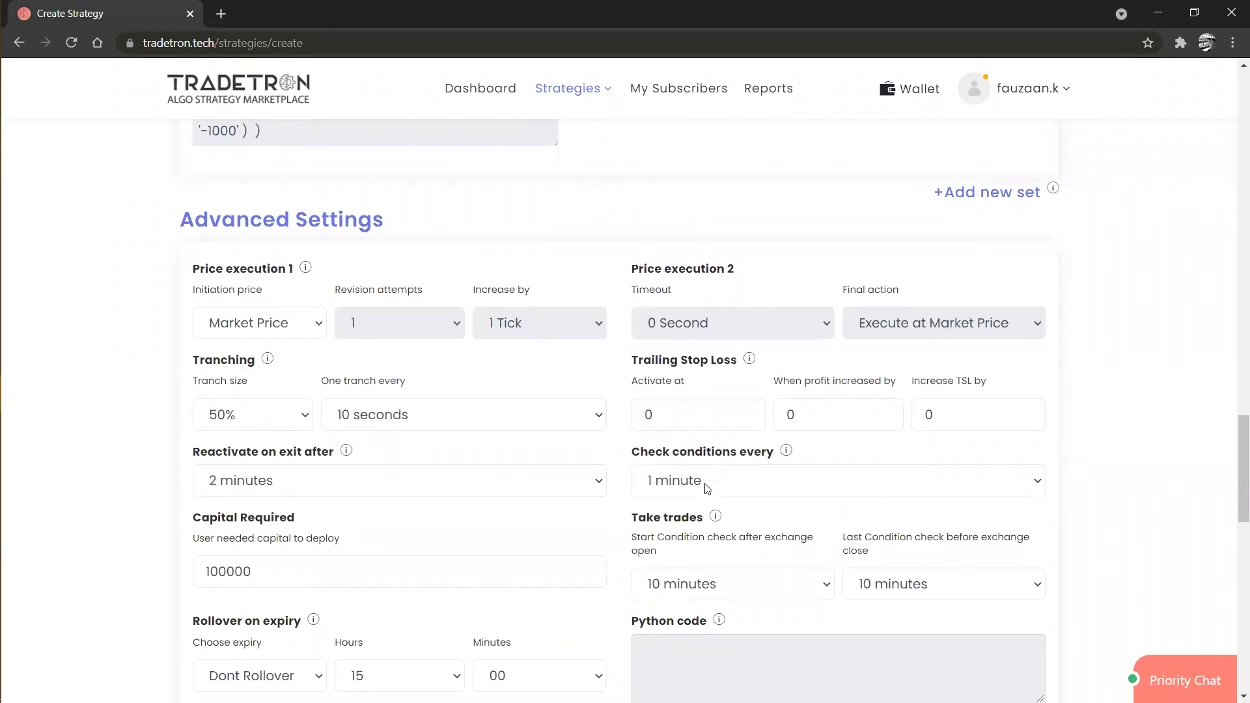
{"action": "left_click", "coordinate": [708, 489]}
{"action": "left_click", "coordinate": [708, 488]}
{"action": "left_click", "coordinate": [708, 488]}
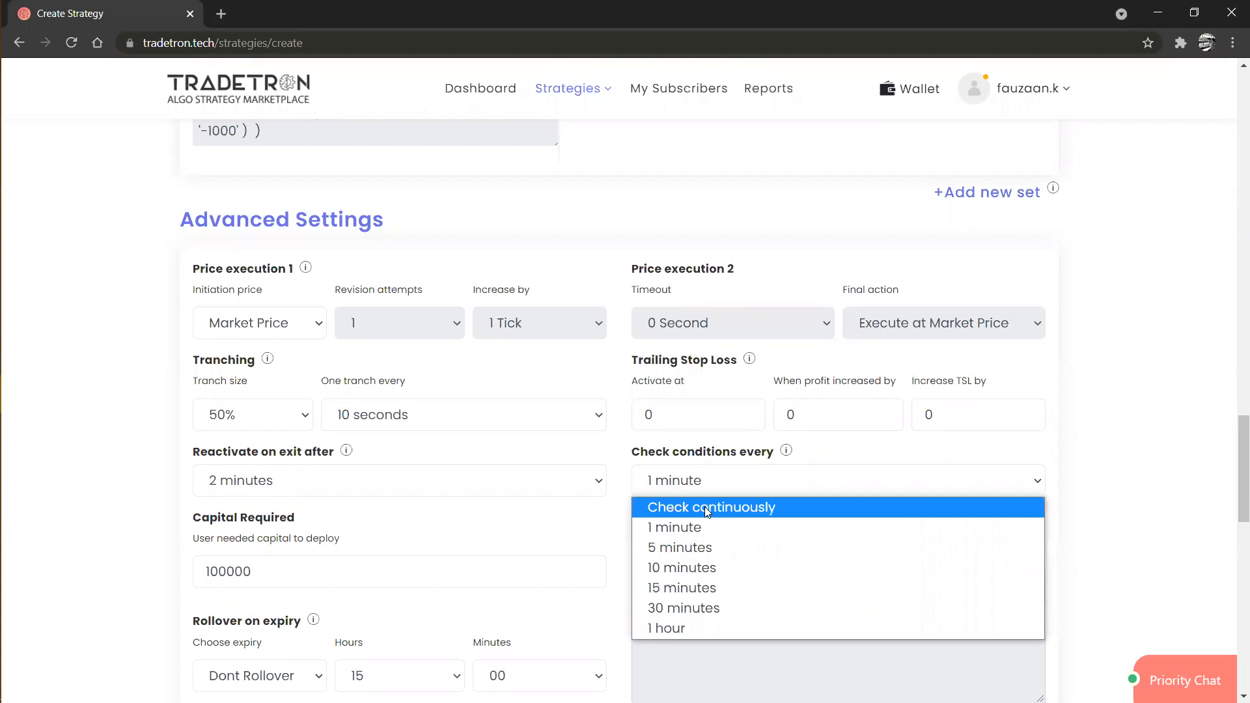
{"action": "left_click", "coordinate": [705, 507]}
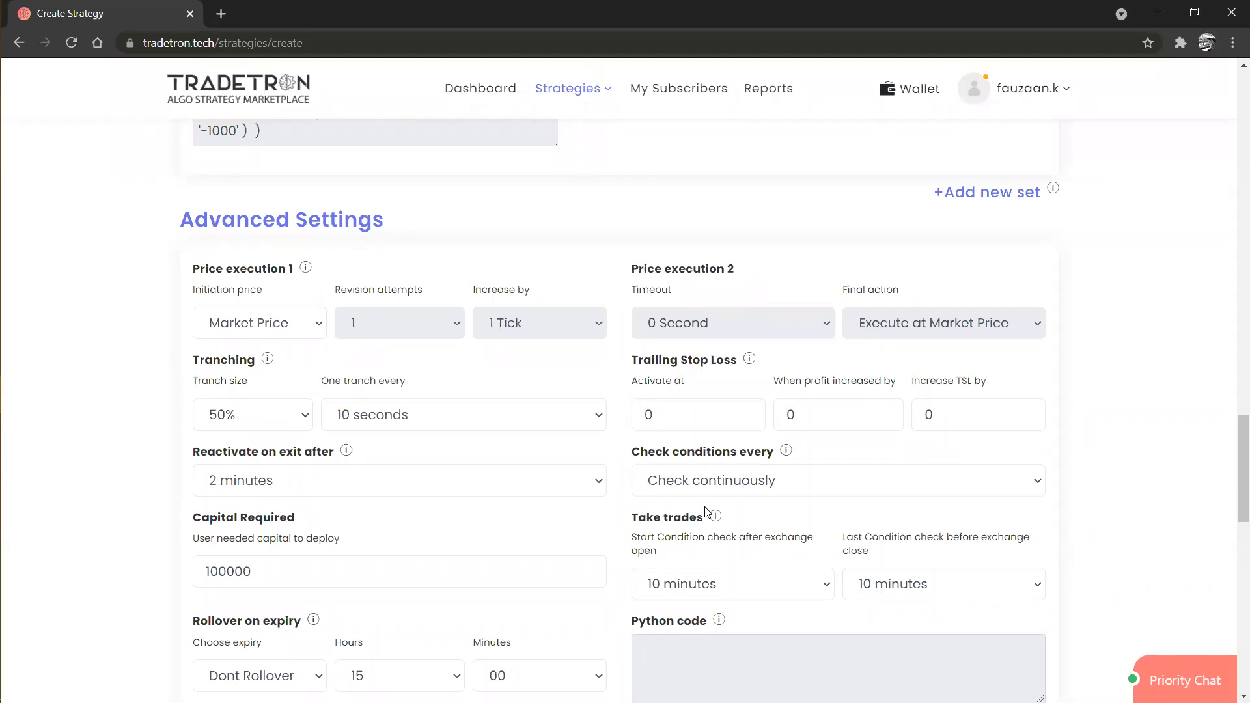
Step: Examine the Capital Required setting and the options for the last condition check before exchange close
{"action": "double_click", "coordinate": [278, 566]}
{"action": "left_click", "coordinate": [277, 567]}
{"action": "scroll", "coordinate": [280, 567], "scroll_direction": "down", "scroll_amount": 3}
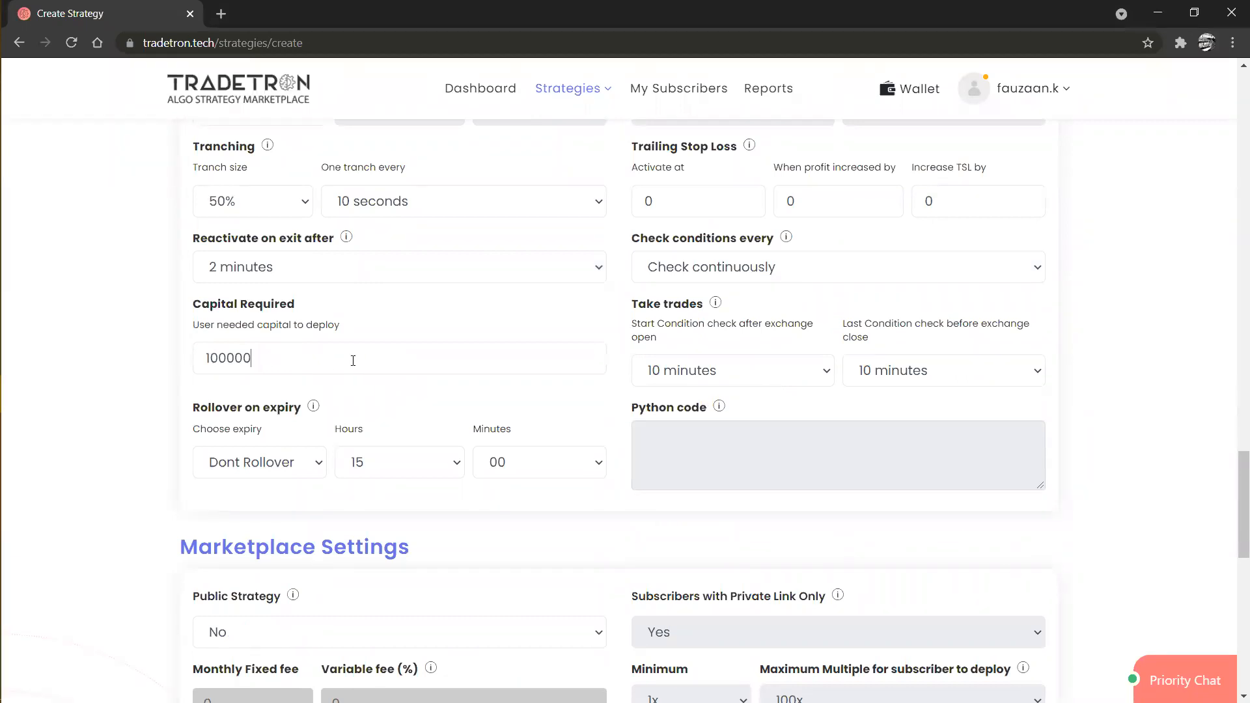
{"action": "double_click", "coordinate": [497, 355]}
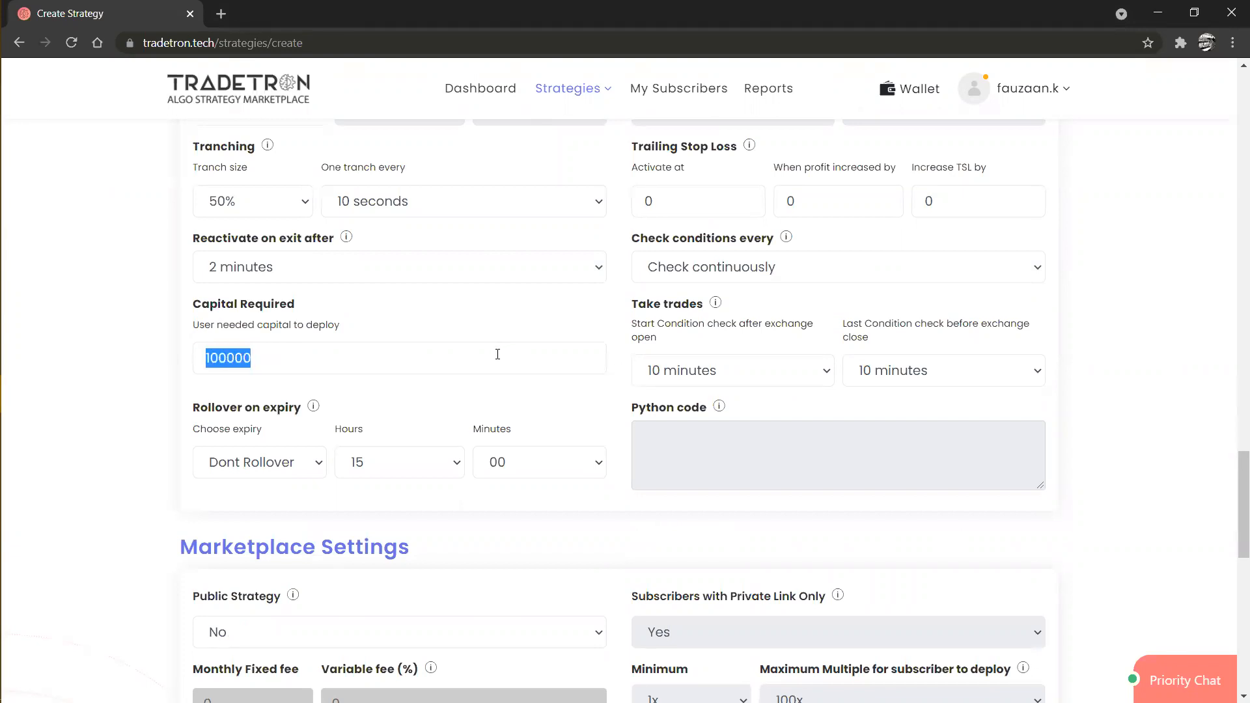
{"action": "left_click", "coordinate": [497, 354]}
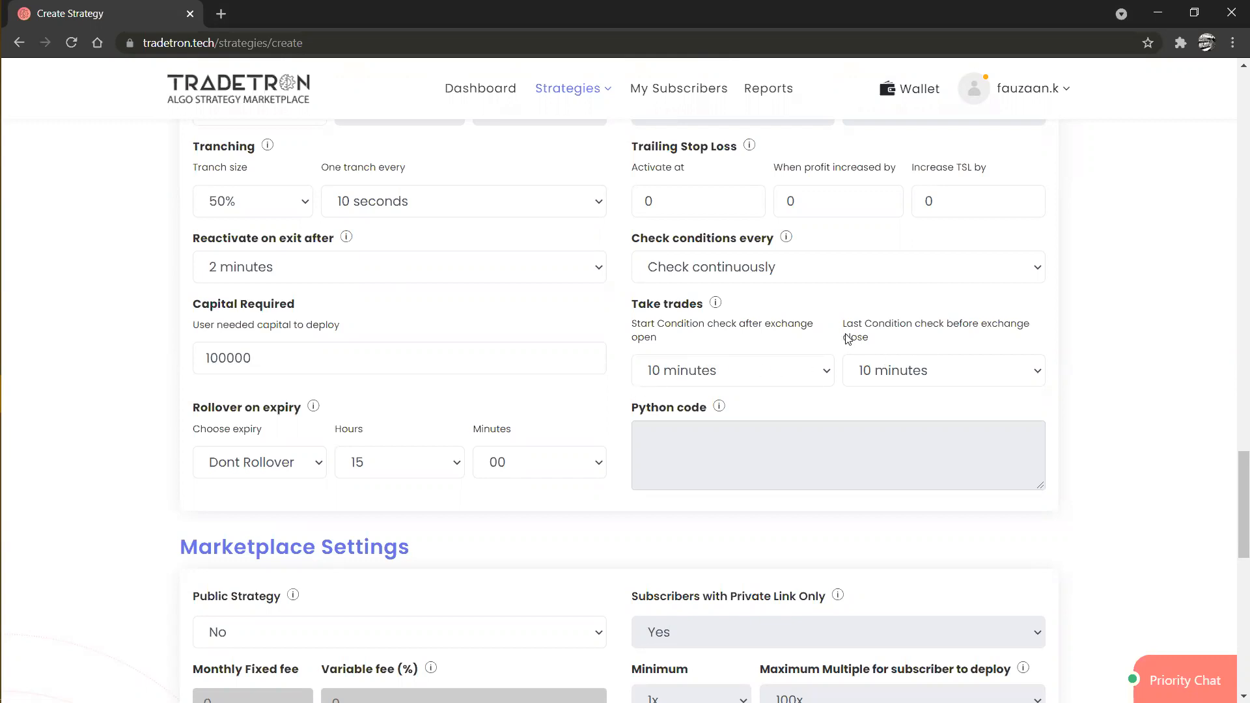
{"action": "left_click", "coordinate": [870, 376]}
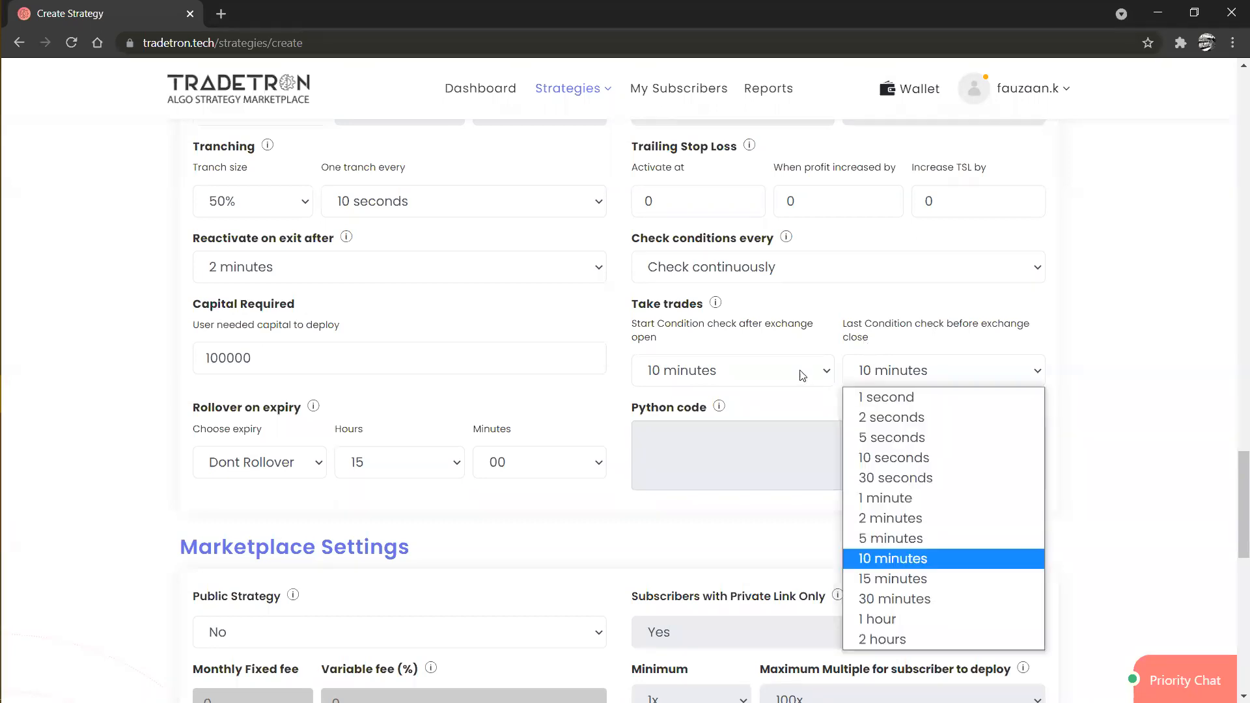
{"action": "left_click", "coordinate": [888, 374]}
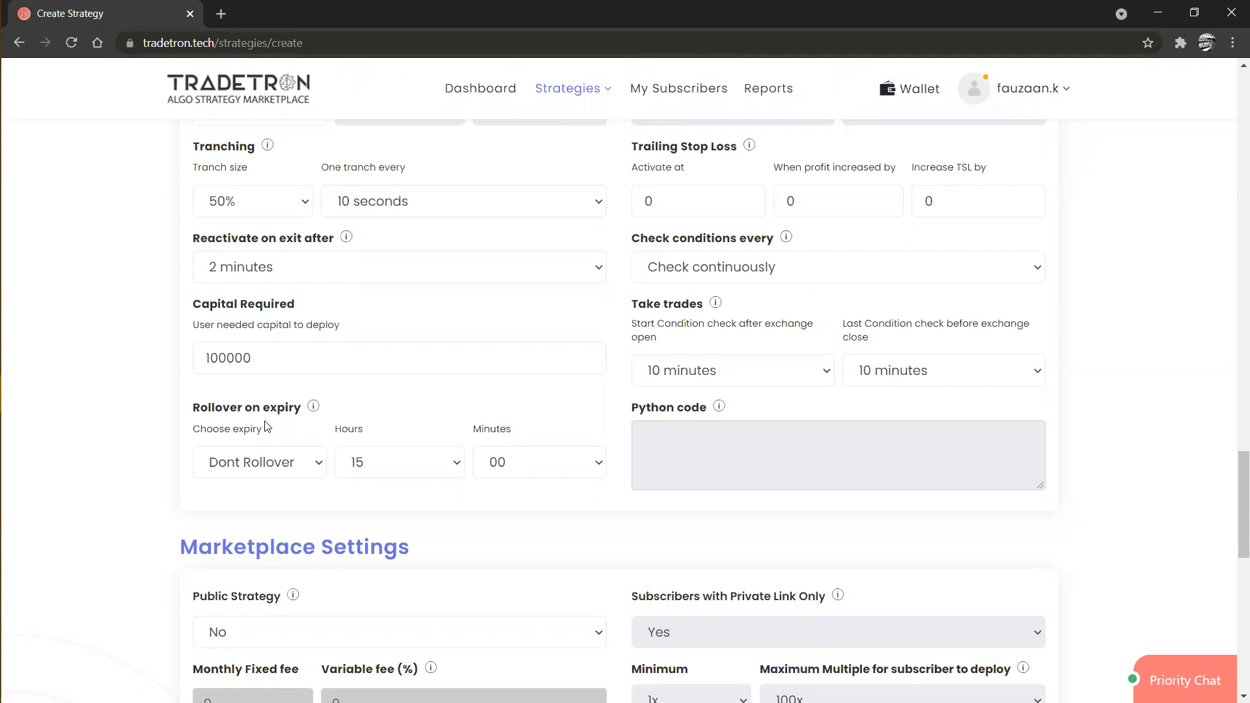
Step: Set the rollover on expiry to Next Week and review its hour setting
{"action": "left_click", "coordinate": [271, 467]}
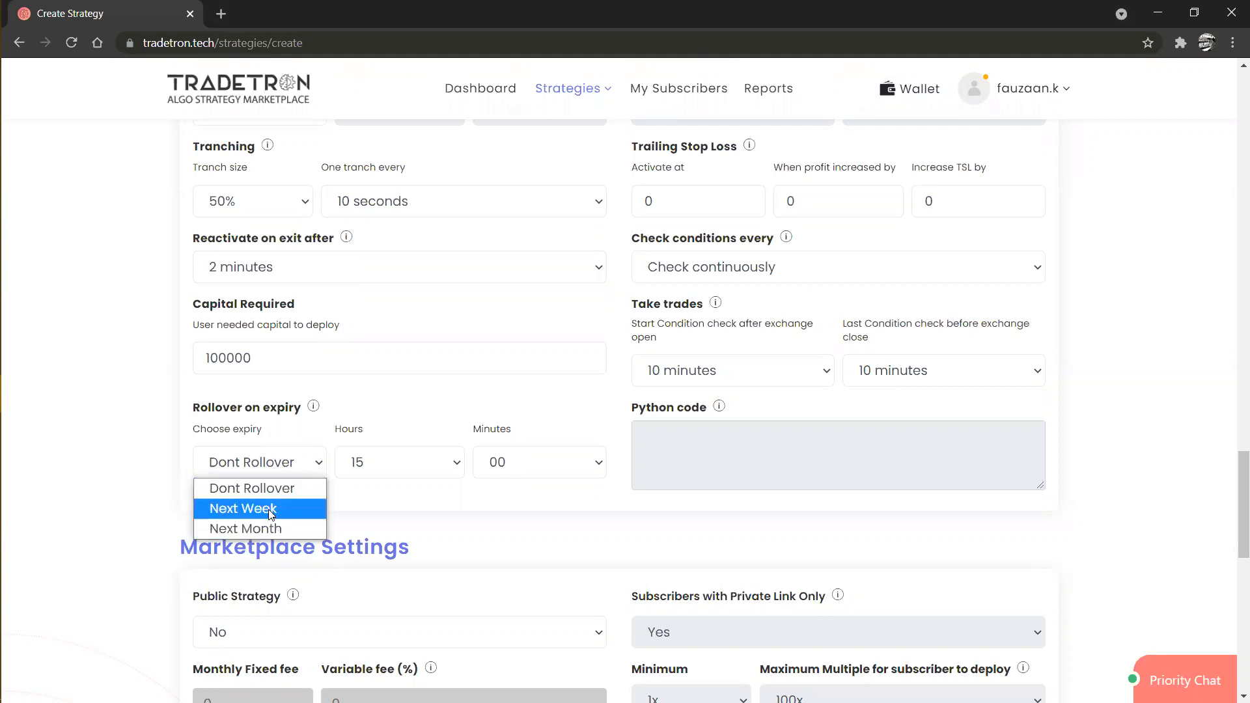
{"action": "left_click", "coordinate": [270, 513]}
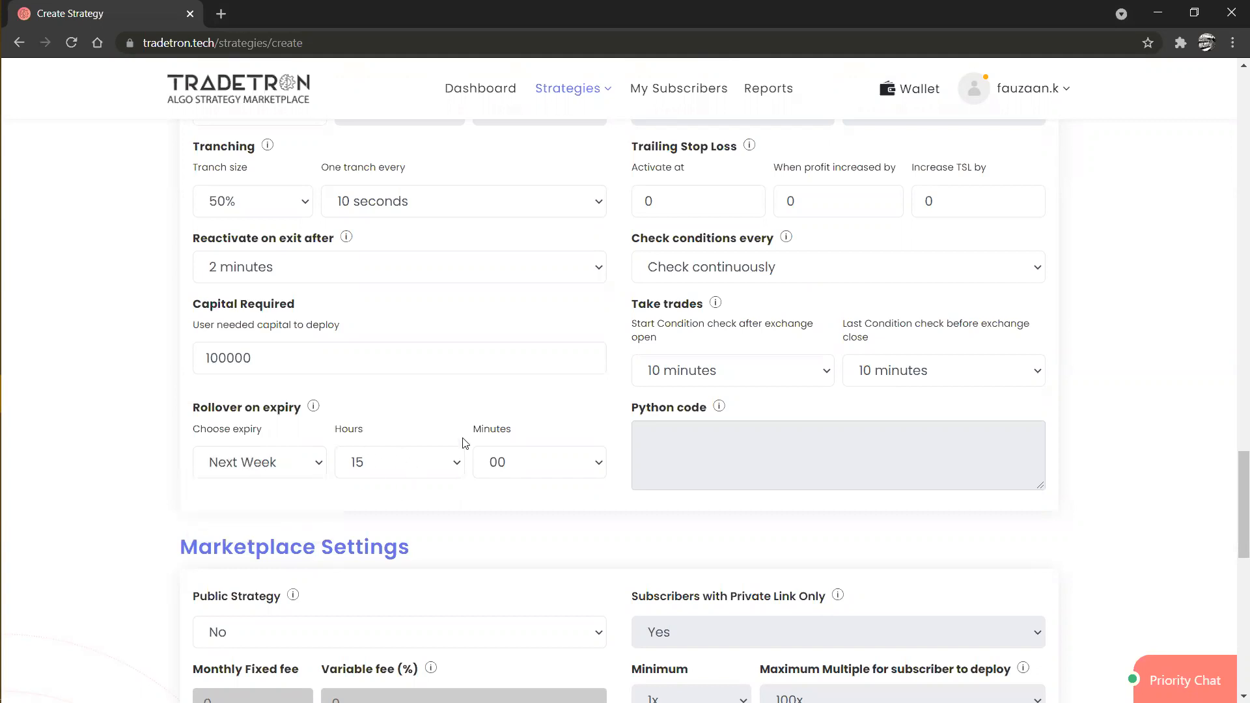
{"action": "left_click", "coordinate": [439, 474]}
{"action": "left_click", "coordinate": [466, 478]}
{"action": "left_click", "coordinate": [273, 470]}
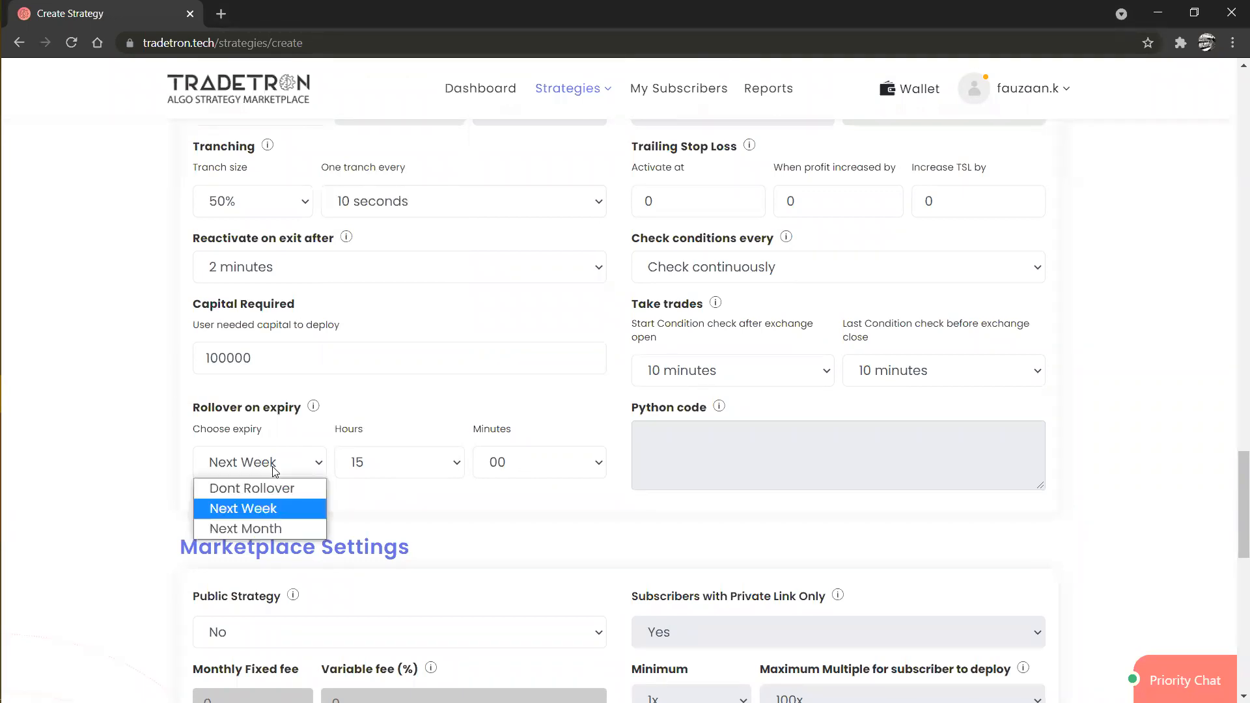
{"action": "scroll", "coordinate": [272, 468], "scroll_direction": "down", "scroll_amount": 5}
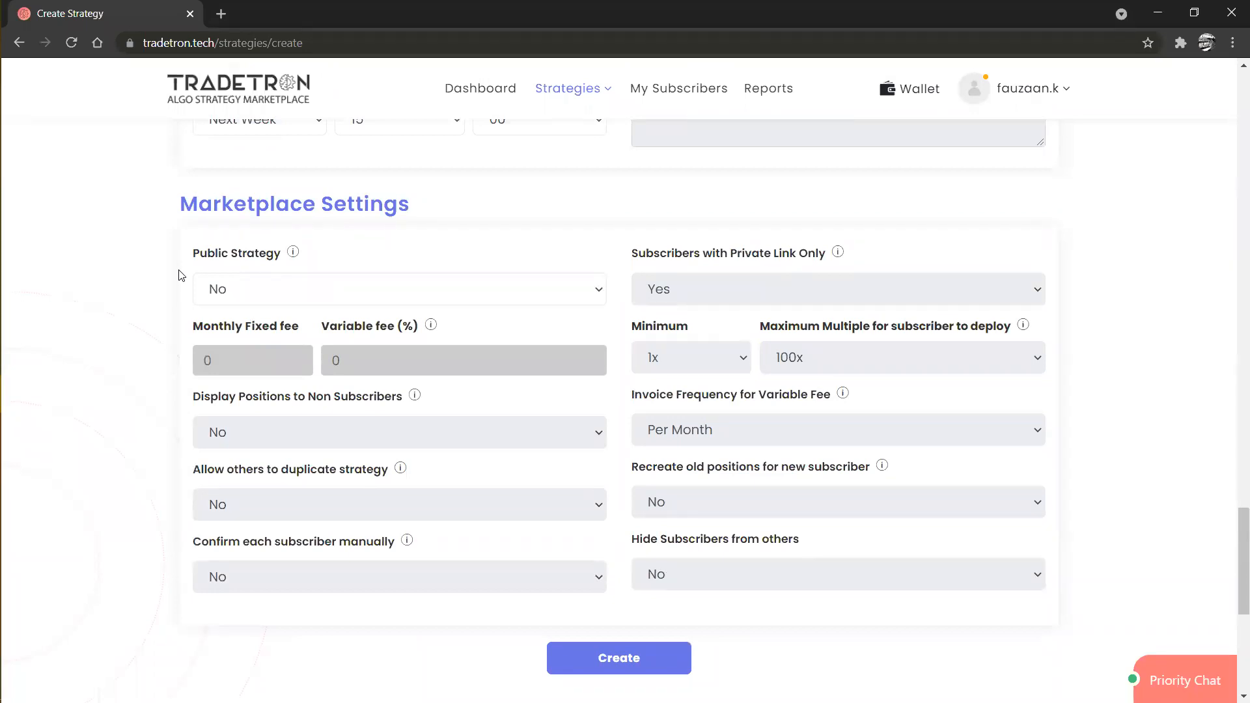
Step: Make the strategy public with Publish to marketplace, and review the variable fee invoice frequencies, keeping Per Month
{"action": "left_click", "coordinate": [236, 289]}
{"action": "left_click", "coordinate": [232, 316]}
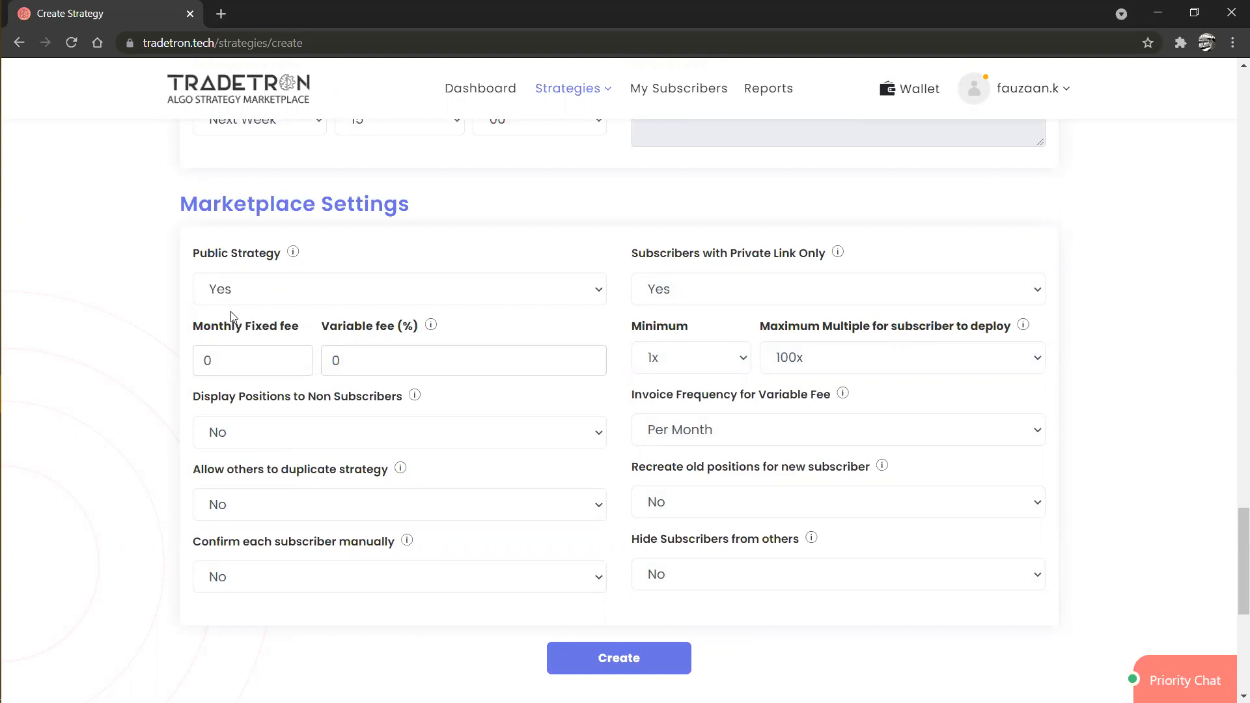
{"action": "left_click", "coordinate": [649, 288]}
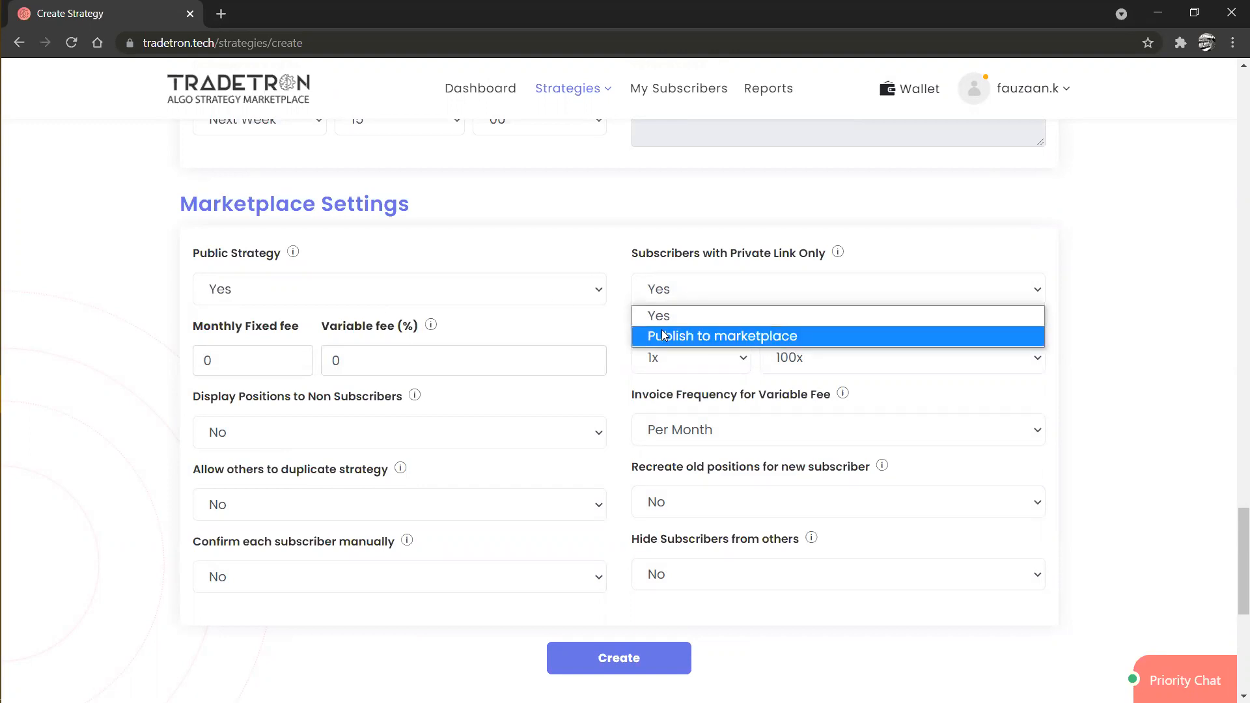
{"action": "left_click", "coordinate": [664, 335]}
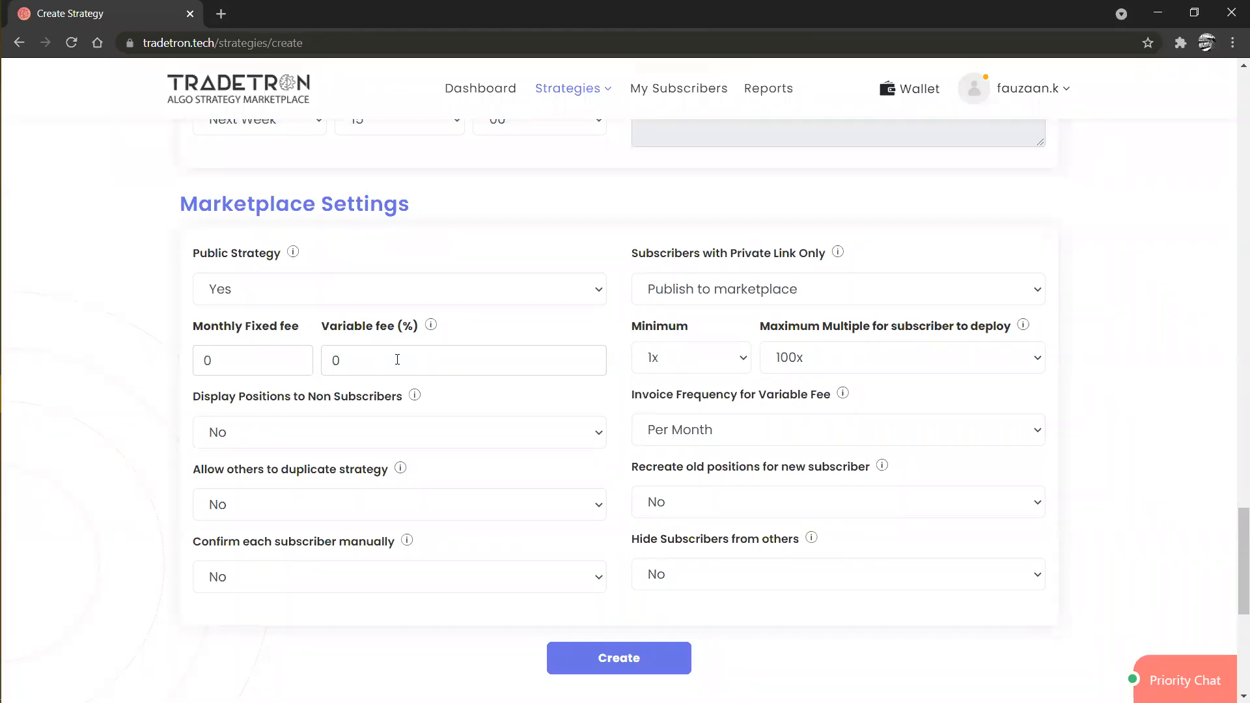
{"action": "left_click", "coordinate": [685, 431]}
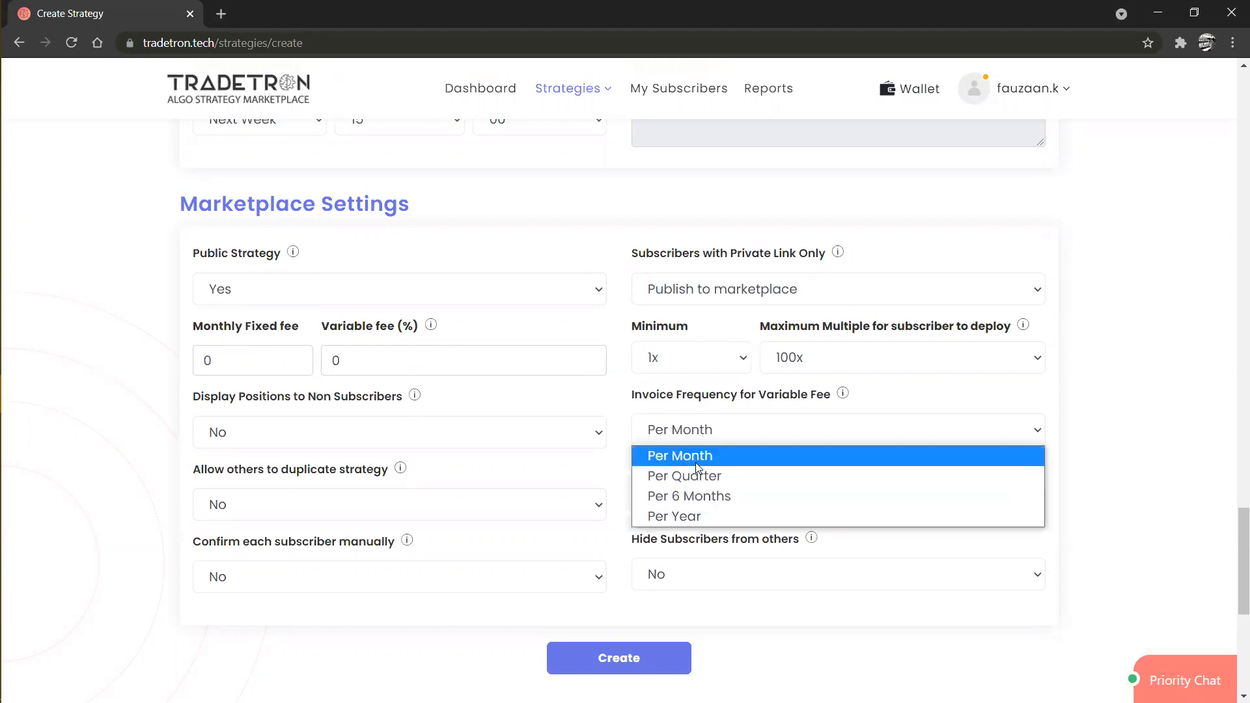
{"action": "left_click", "coordinate": [695, 463]}
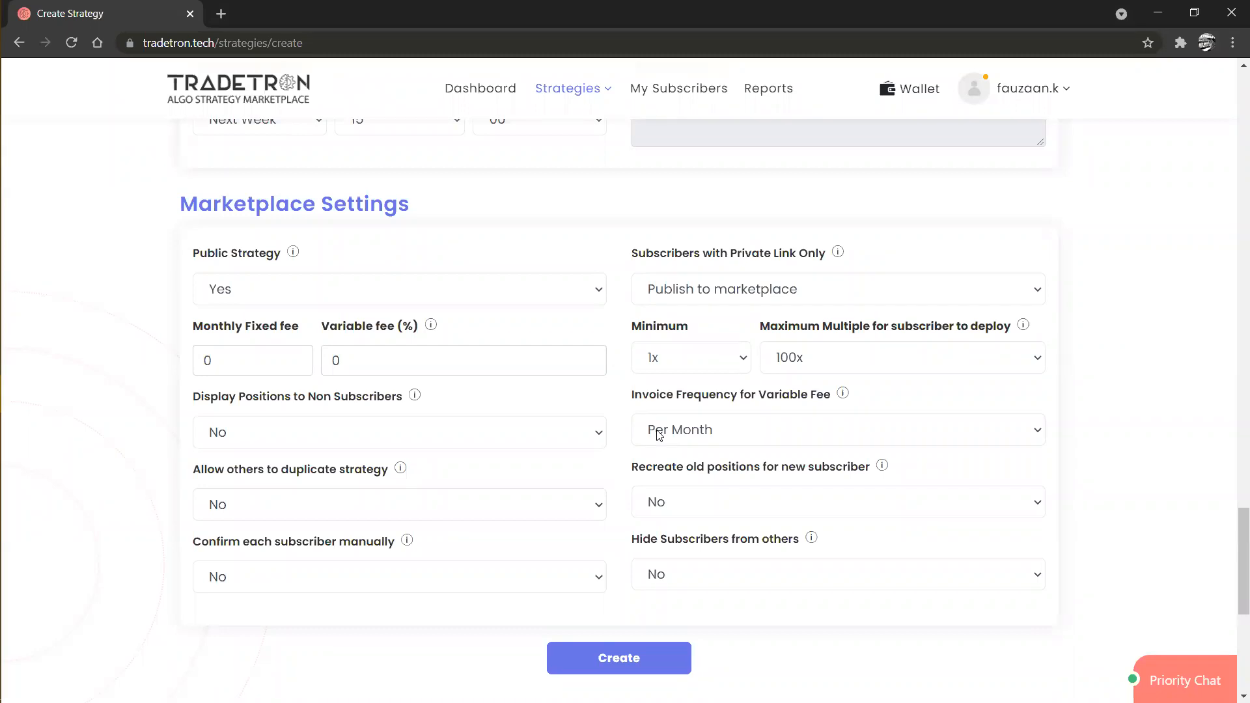
Step: Compare the subscriber access options, set Subscribers with Private Link Only to Yes, and create the strategy
{"action": "left_click", "coordinate": [219, 292]}
{"action": "left_click", "coordinate": [678, 289]}
{"action": "left_click", "coordinate": [732, 299]}
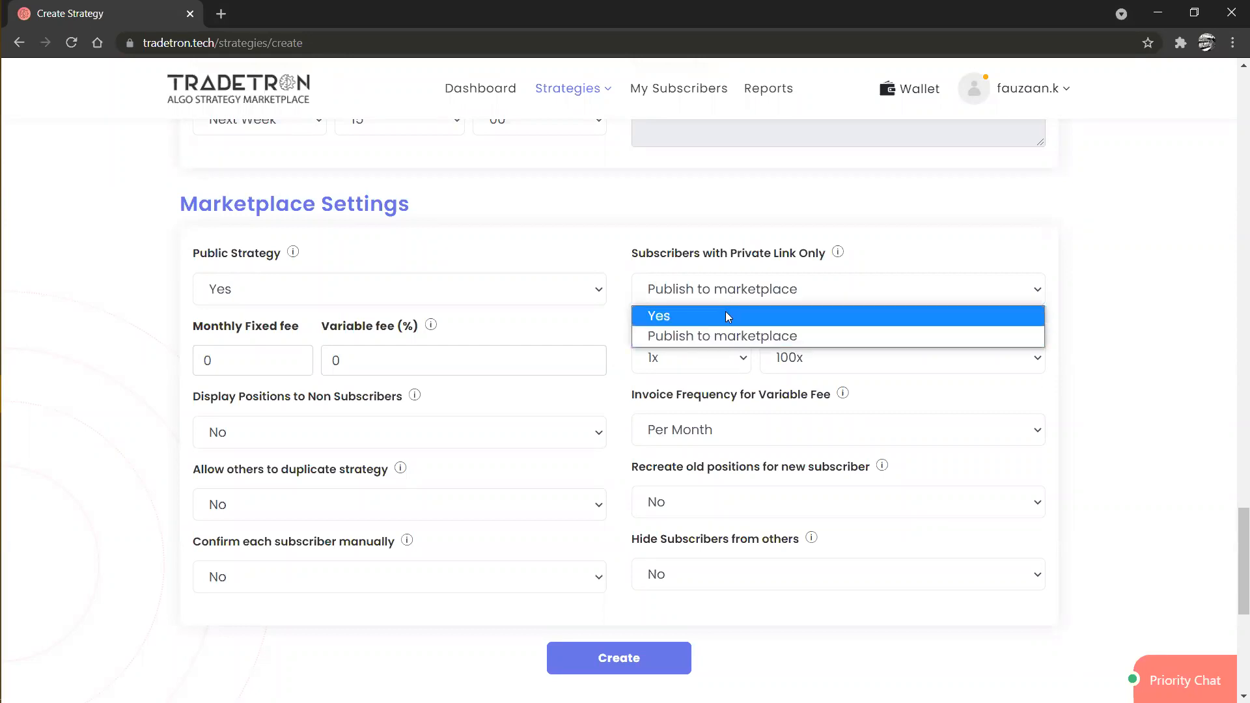
{"action": "left_click", "coordinate": [728, 316]}
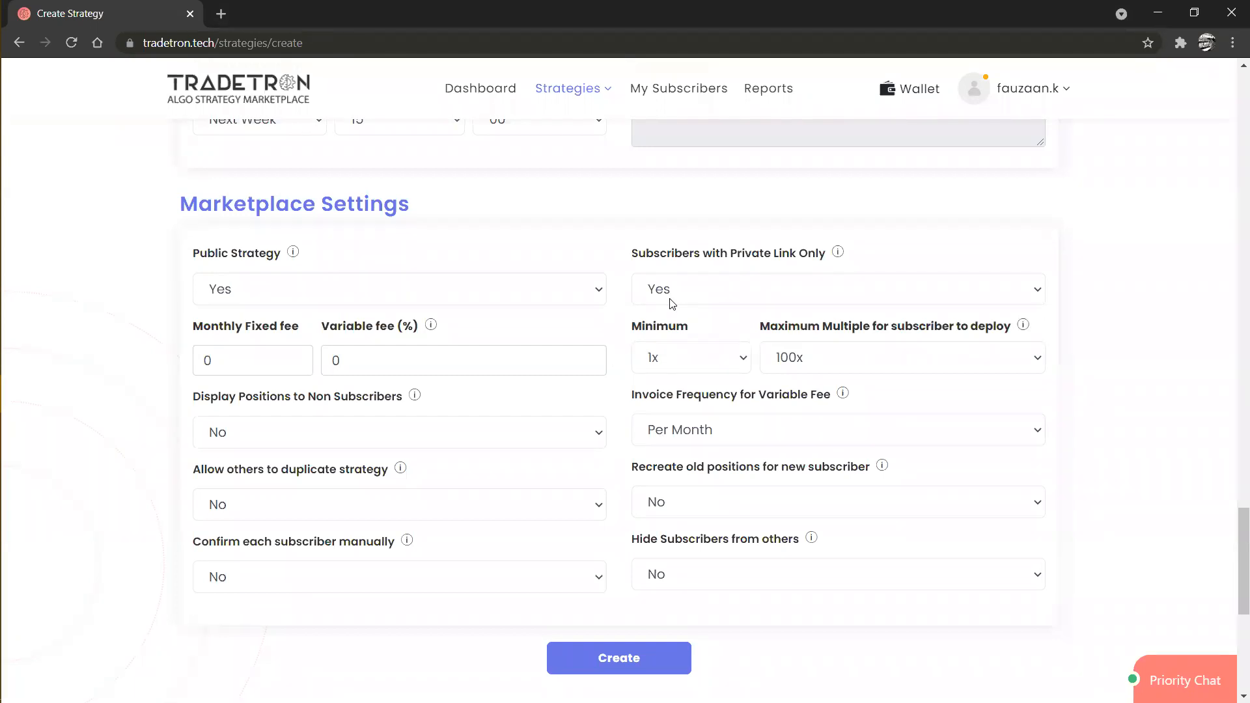
{"action": "left_click", "coordinate": [711, 294]}
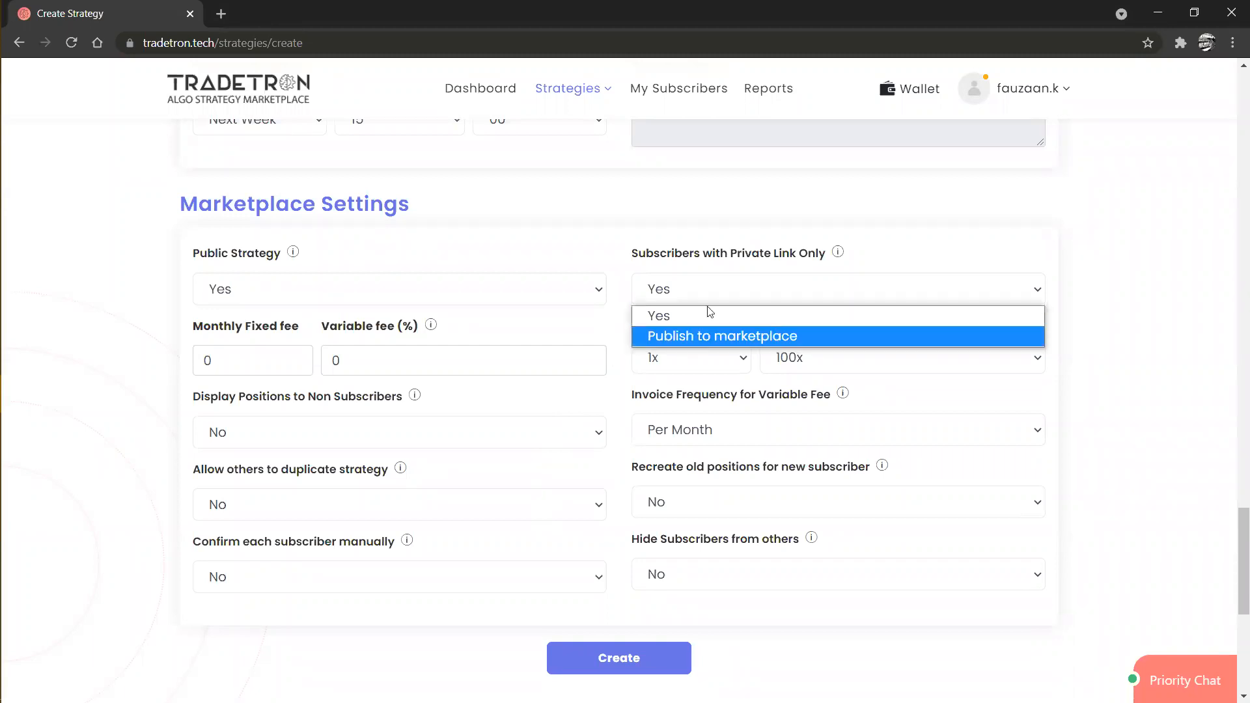
{"action": "left_click", "coordinate": [709, 335]}
{"action": "left_click", "coordinate": [707, 298]}
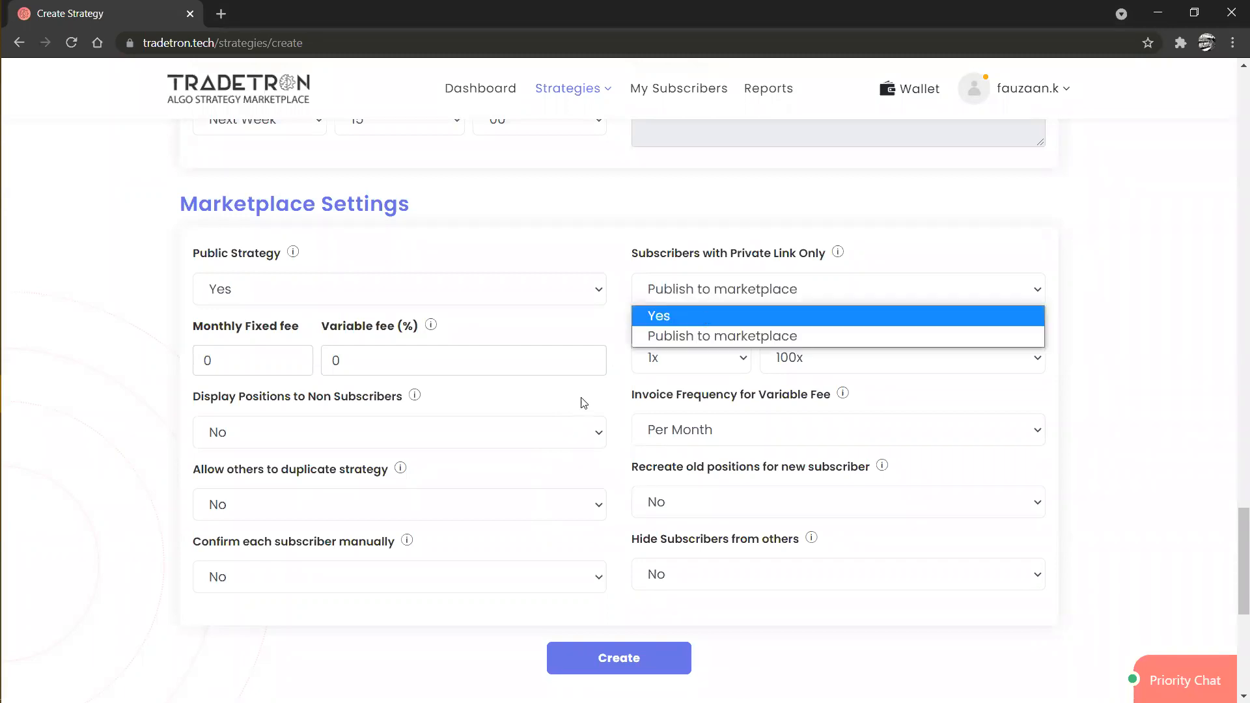
{"action": "left_click", "coordinate": [705, 314]}
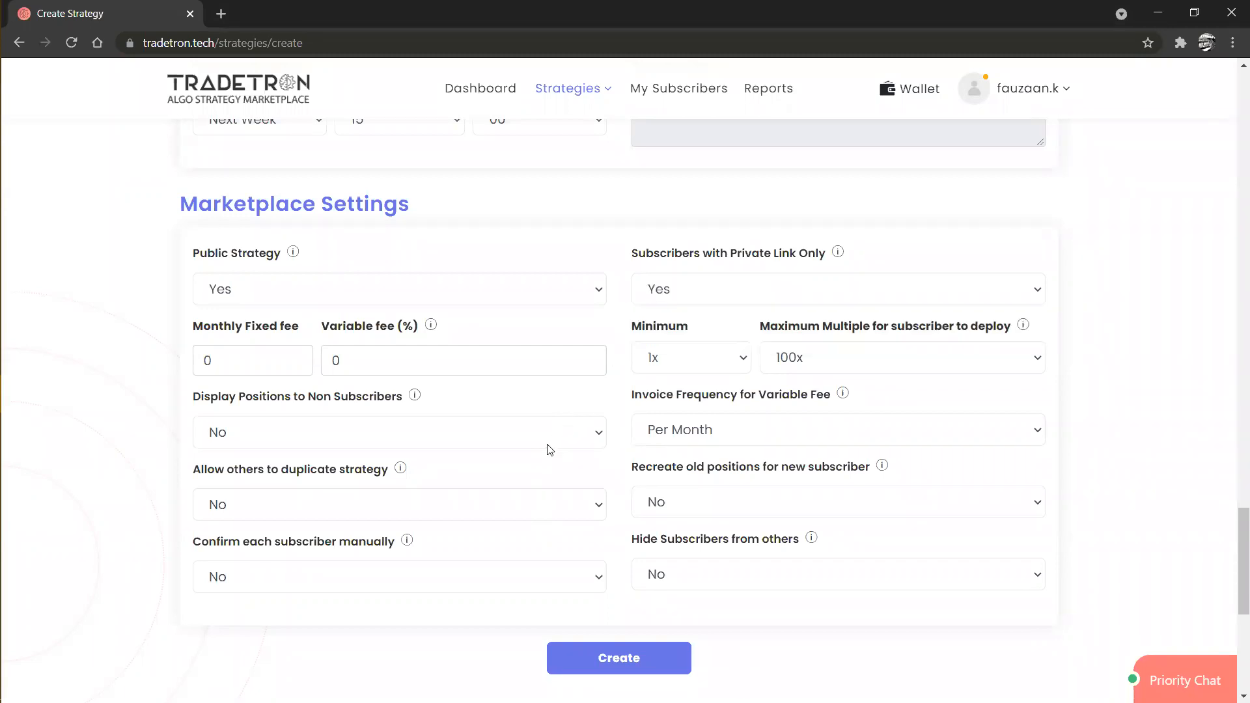
{"action": "left_click", "coordinate": [606, 672]}
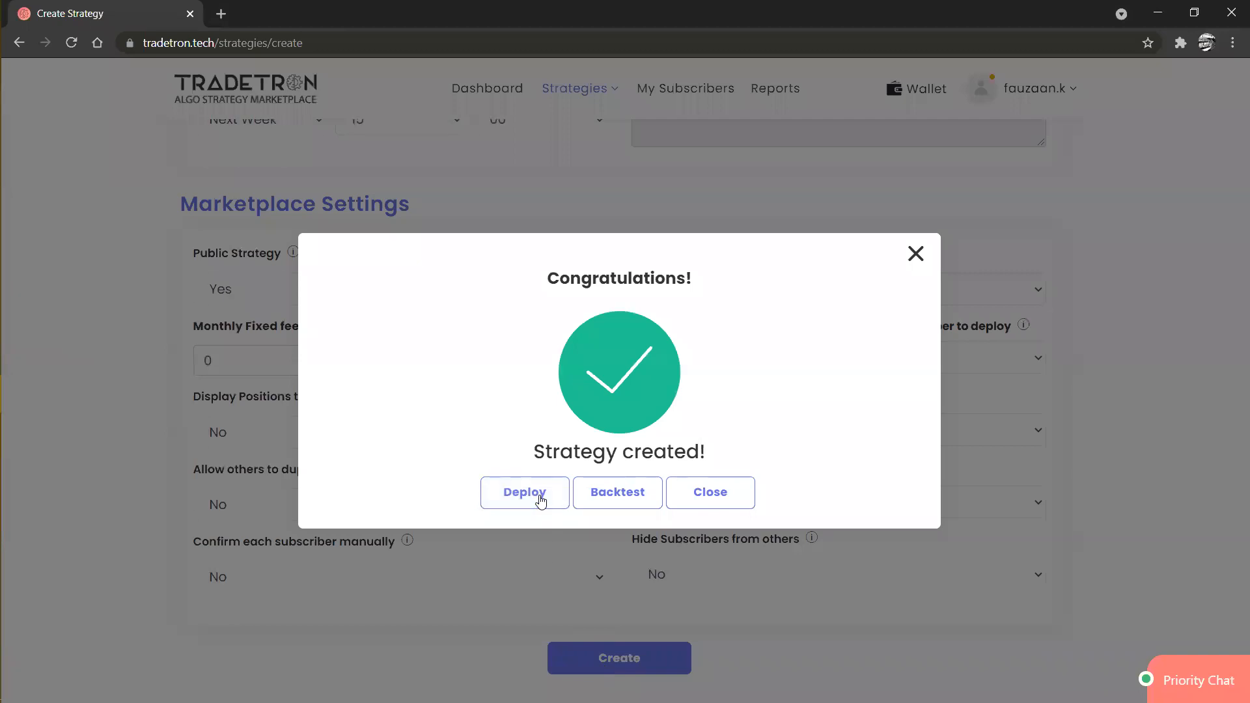
Step: Try deployment settings for the new strategy with Live Auto execution and Fyers as NFO broker, and leave without deploying
{"action": "left_click", "coordinate": [540, 498]}
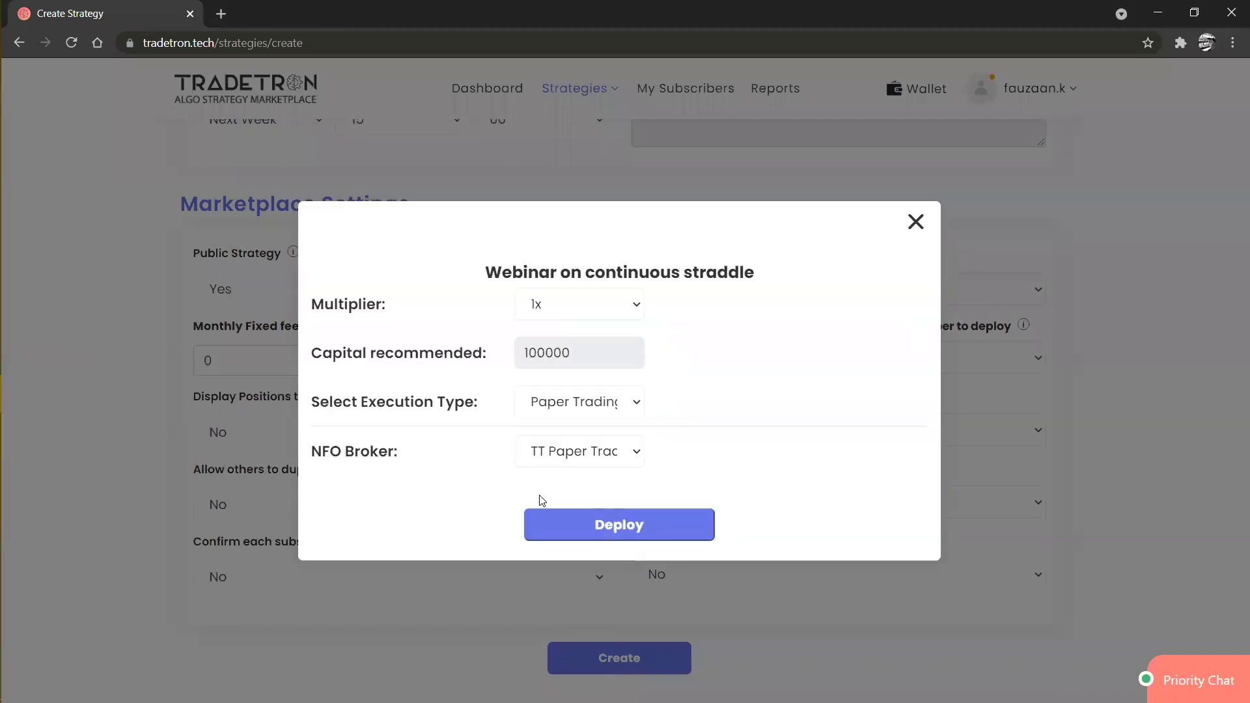
{"action": "left_click", "coordinate": [577, 411]}
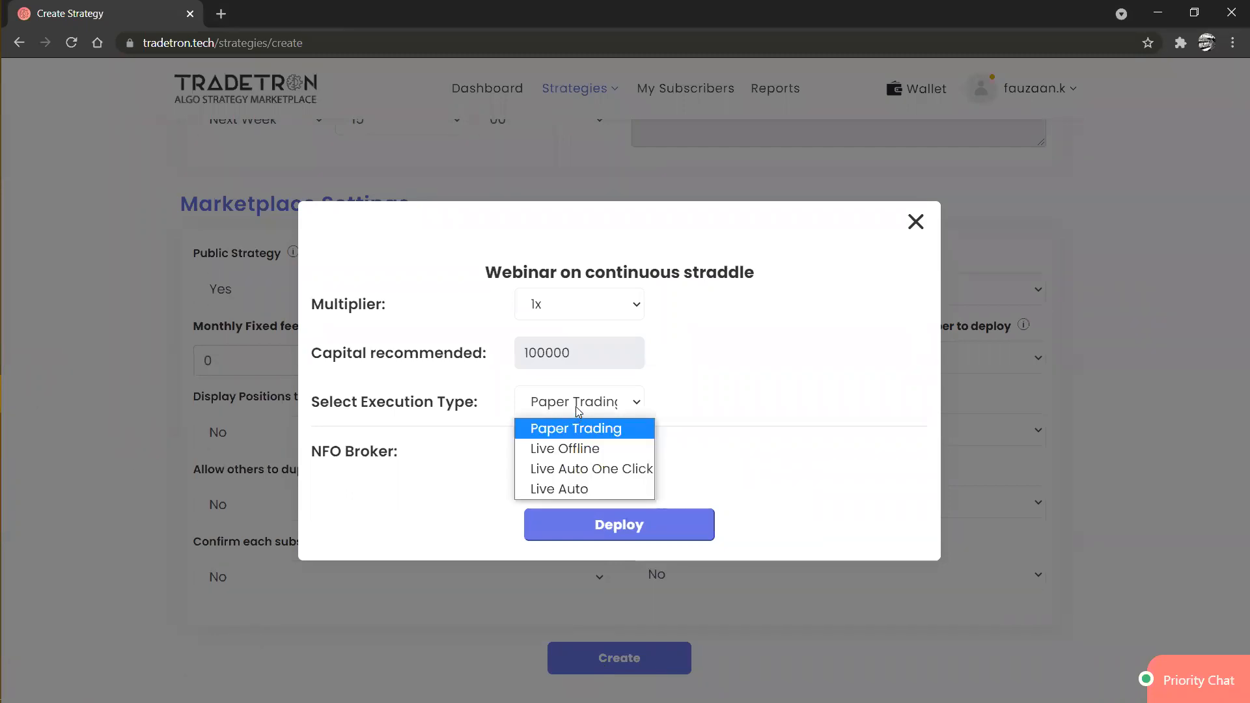
{"action": "left_click", "coordinate": [571, 492]}
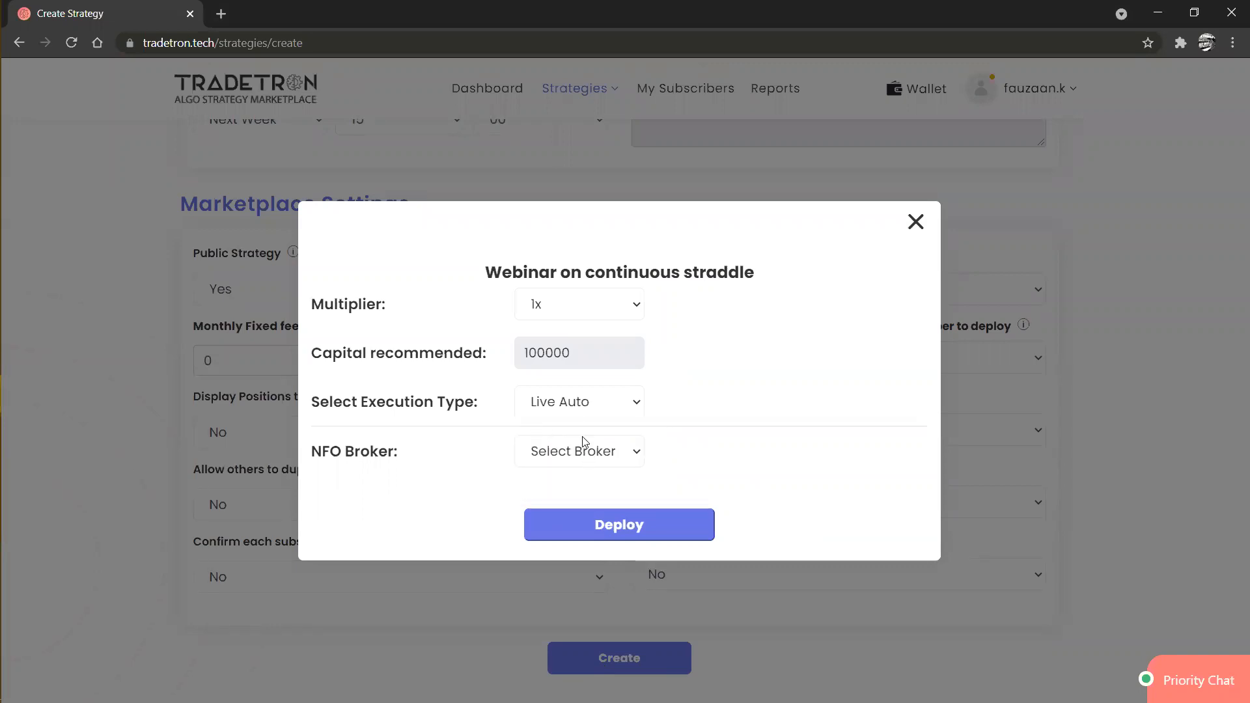
{"action": "left_click", "coordinate": [562, 454]}
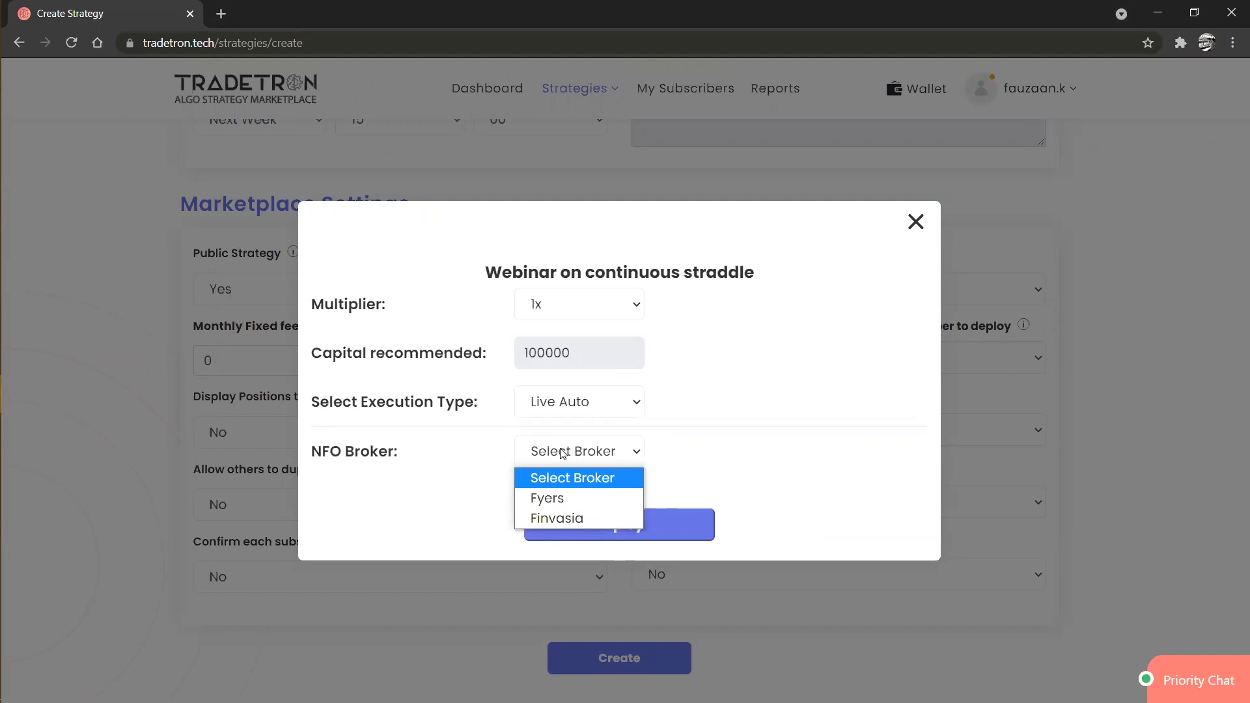
{"action": "left_click", "coordinate": [547, 500]}
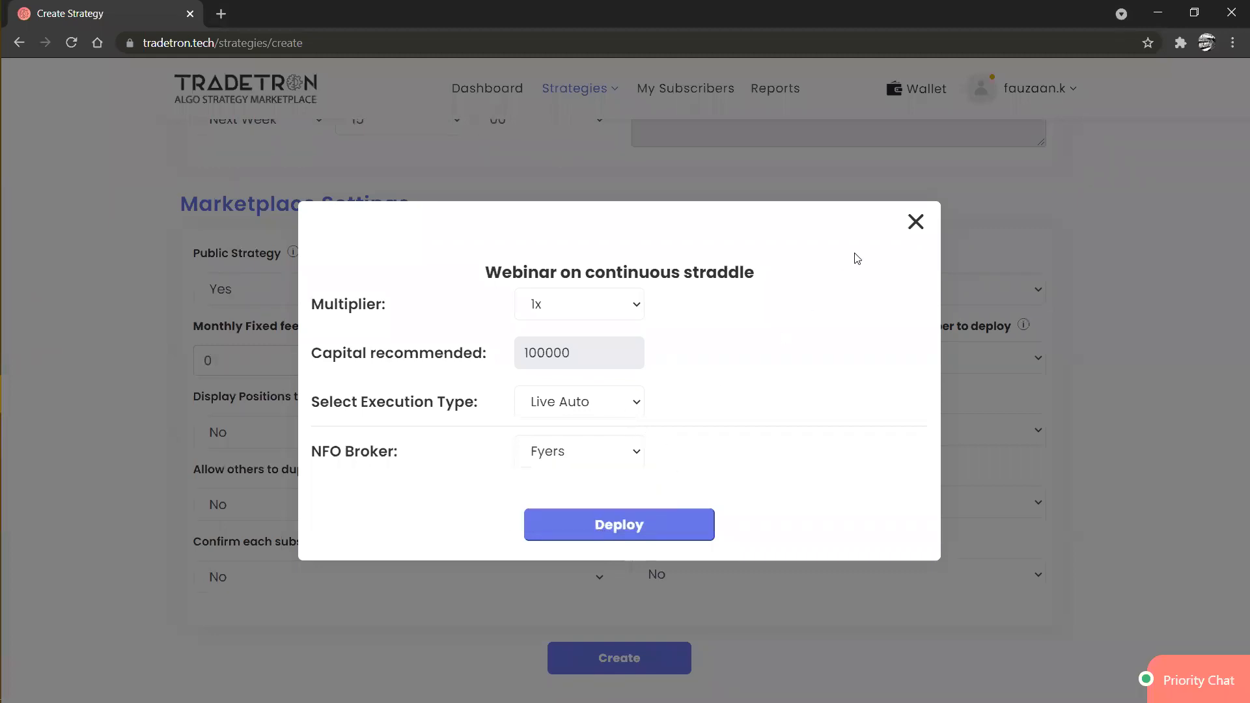
{"action": "left_click", "coordinate": [918, 223]}
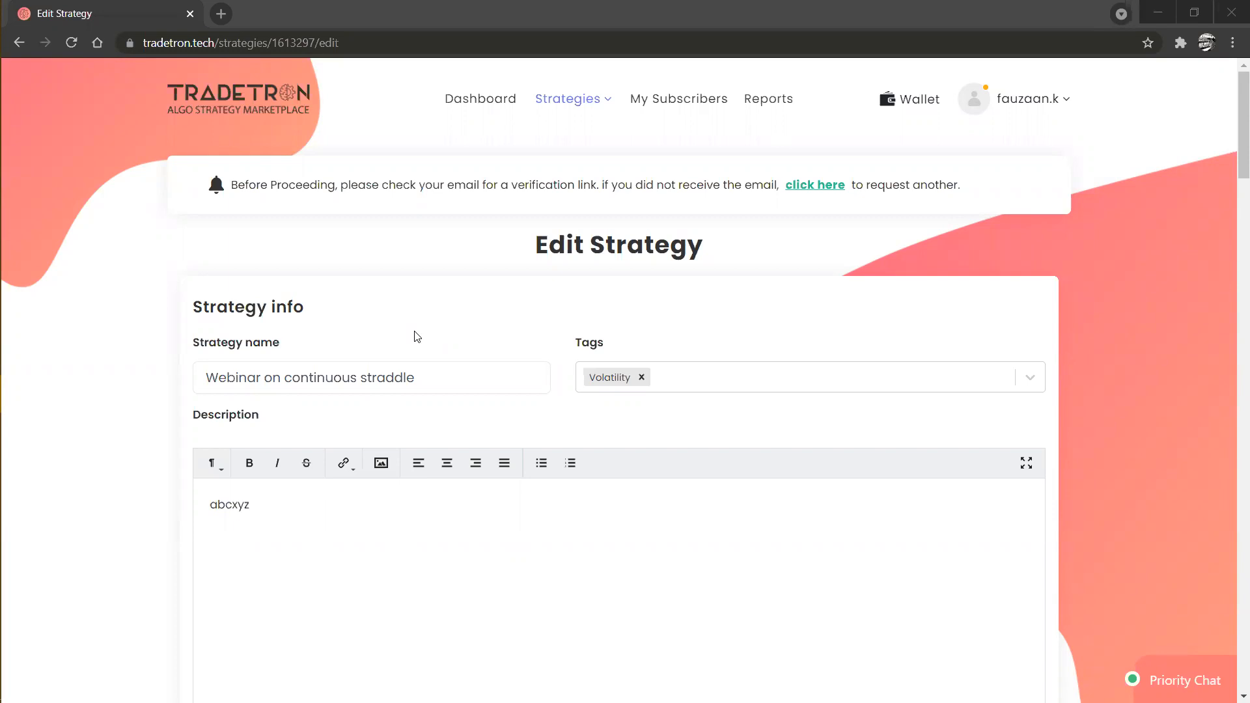
Step: Try replacing the plus operator with * in the first exit condition of Set 1
{"action": "scroll", "coordinate": [119, 510], "scroll_direction": "down", "scroll_amount": 15}
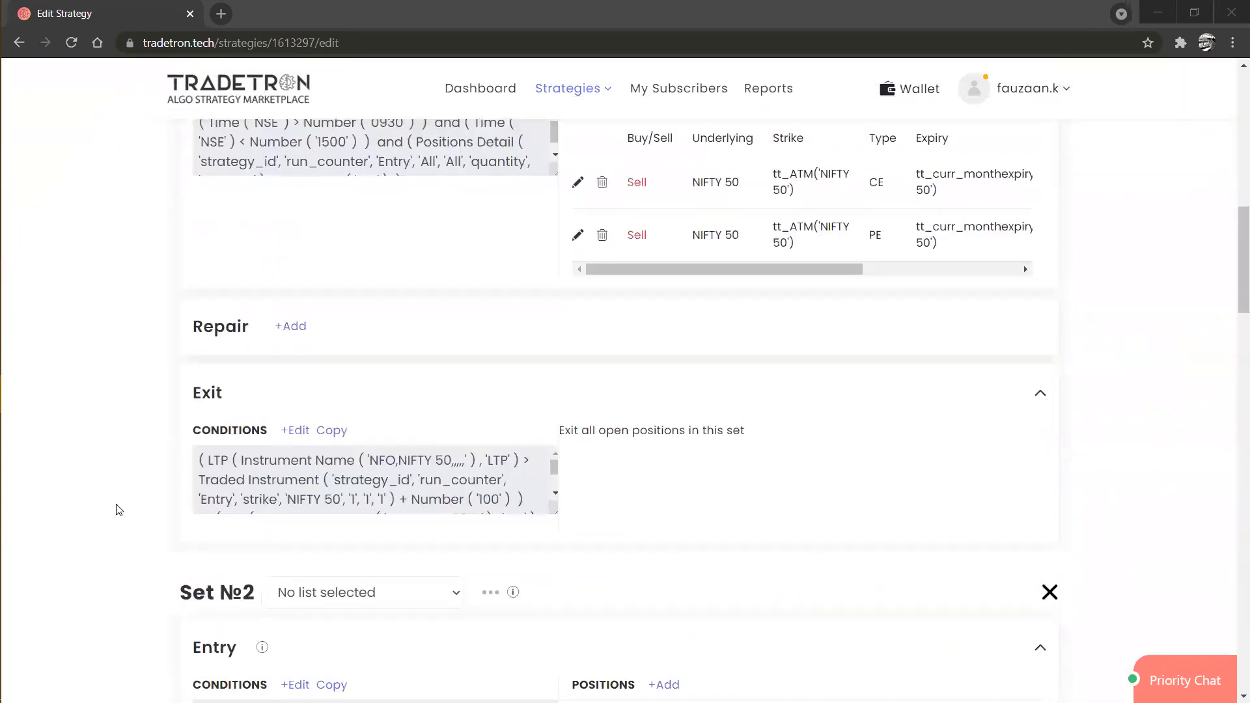
{"action": "scroll", "coordinate": [119, 510], "scroll_direction": "up", "scroll_amount": 1}
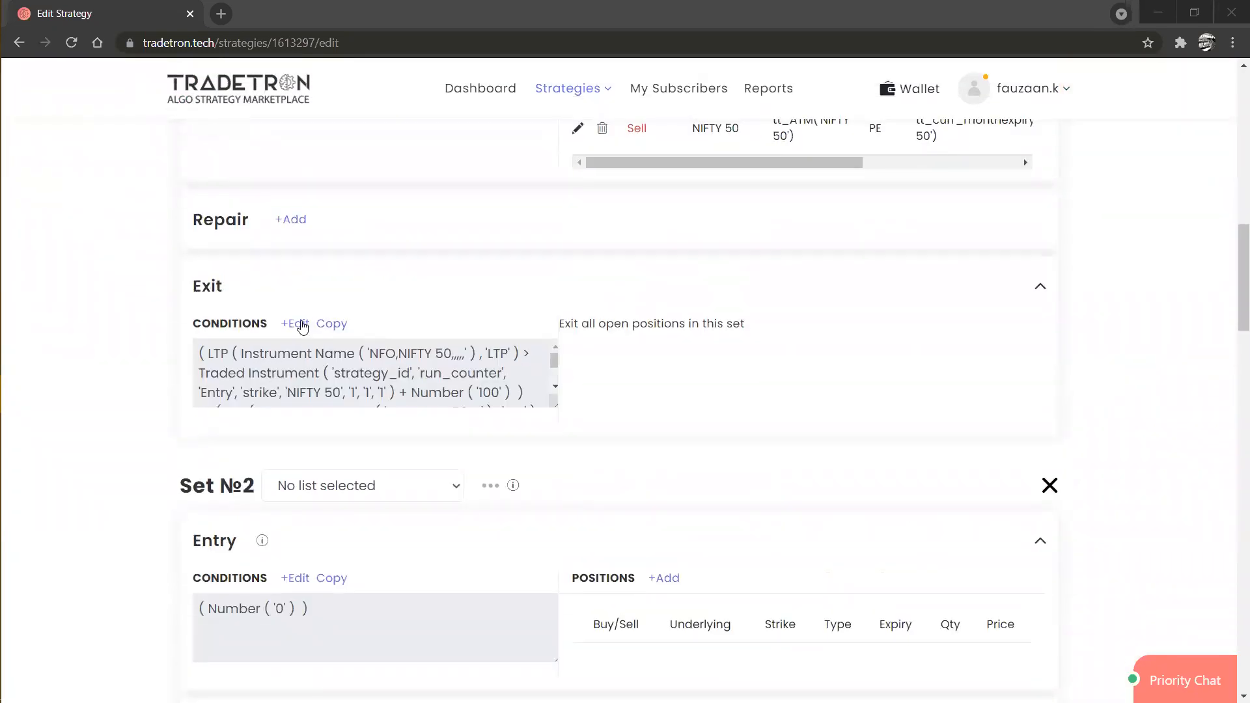
{"action": "left_click", "coordinate": [301, 324]}
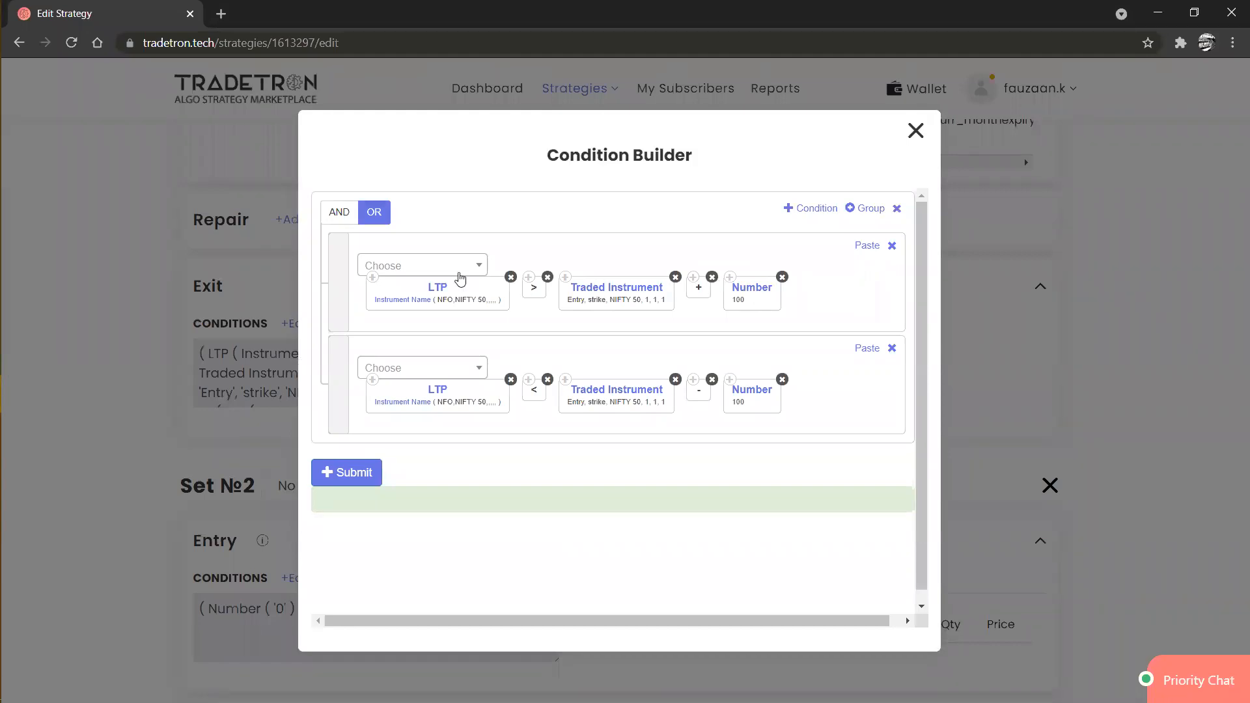
{"action": "left_click", "coordinate": [460, 271]}
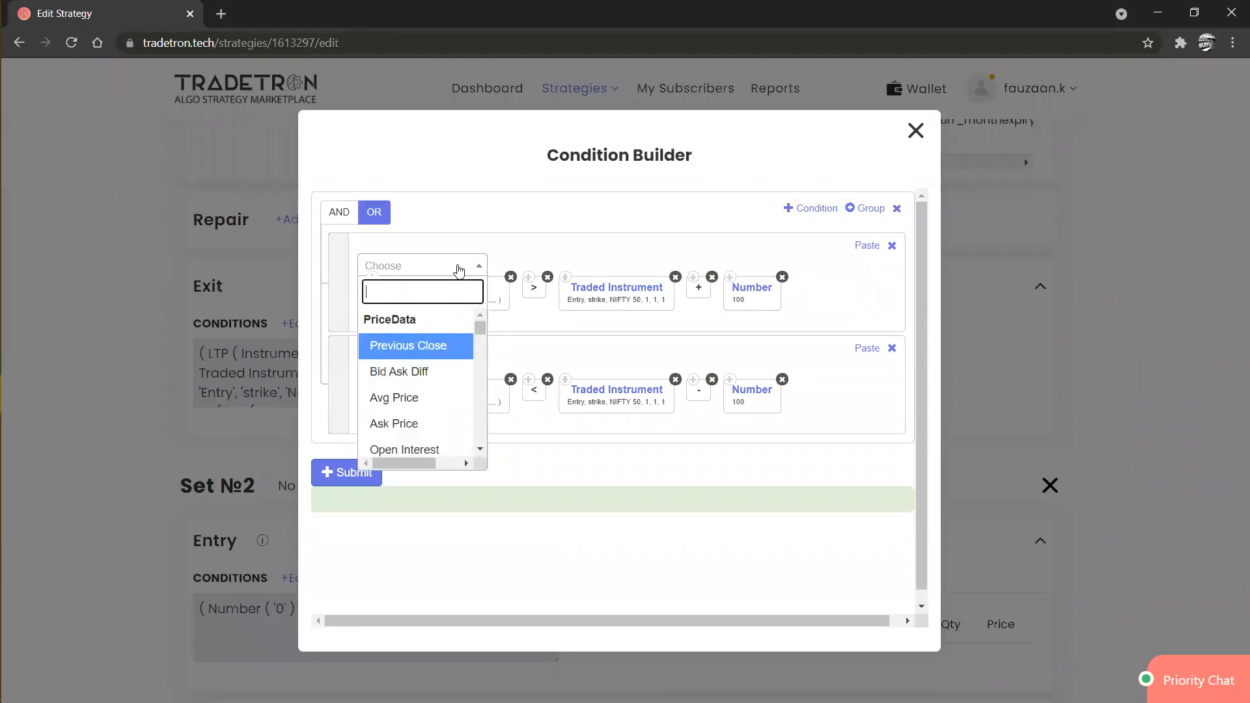
{"action": "type", "text": "*"}
{"action": "key", "text": "Return"}
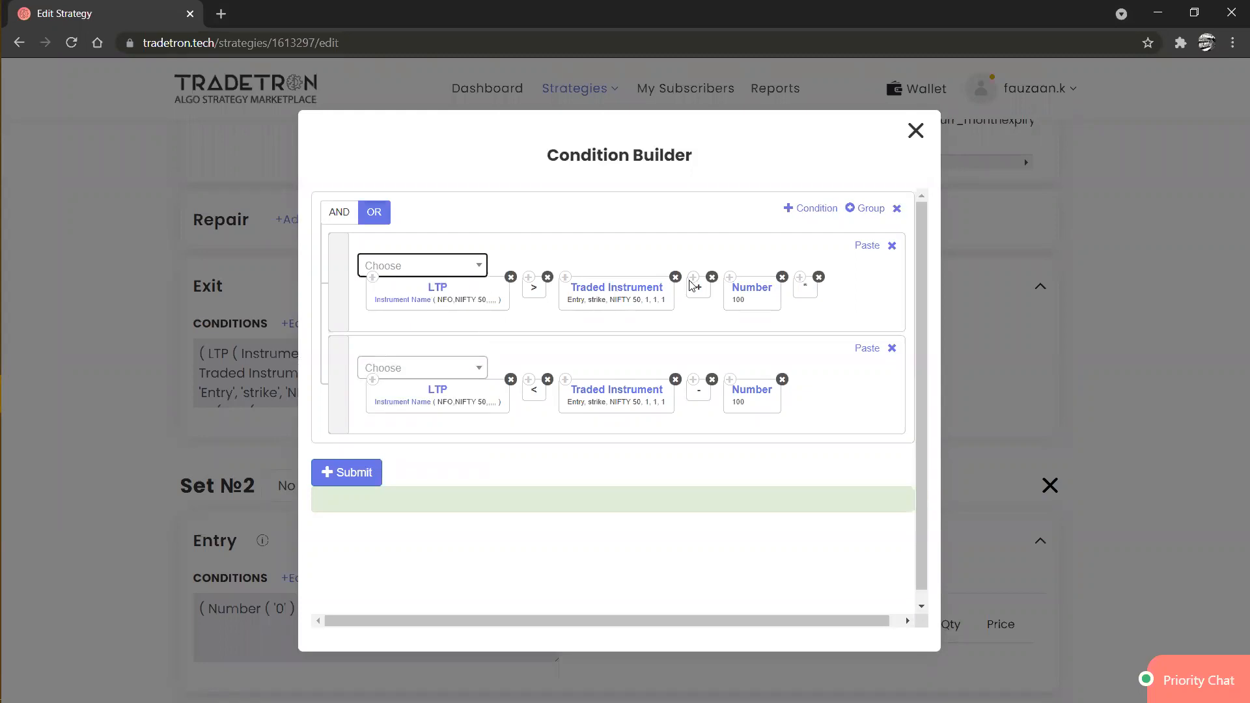
{"action": "left_click", "coordinate": [712, 277]}
{"action": "left_click_drag", "start_coordinate": [773, 291], "coordinate": [700, 288]}
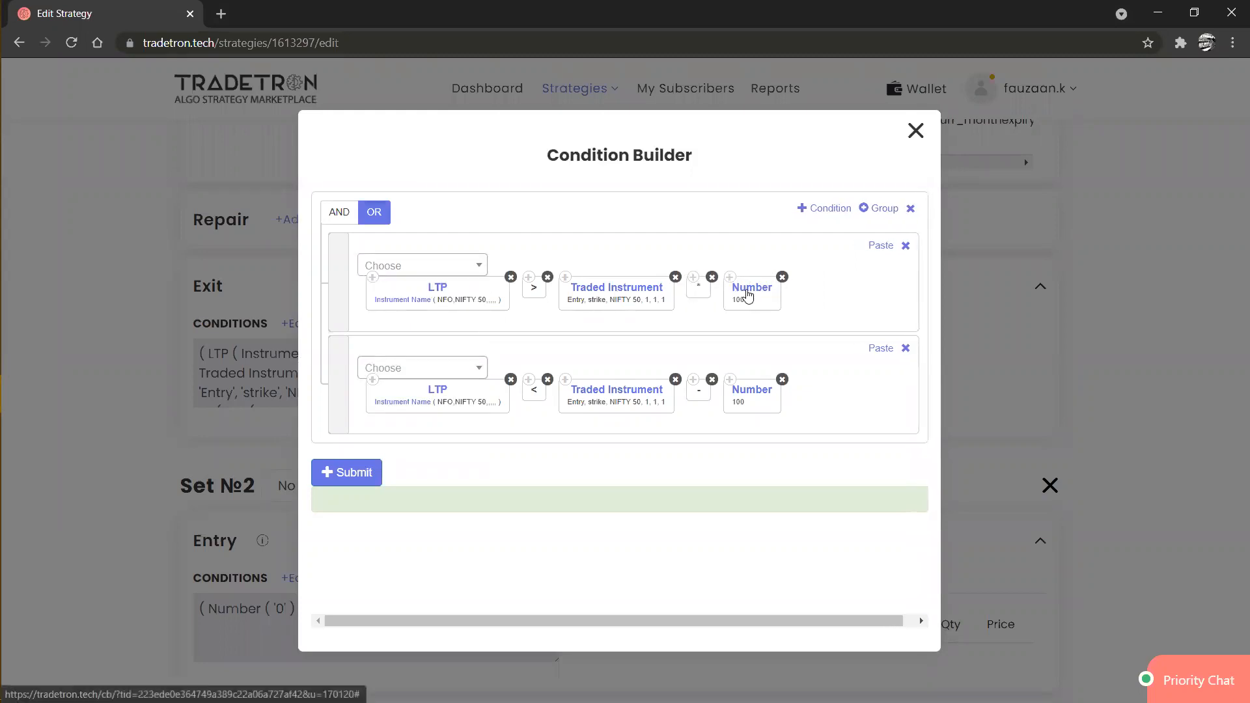
Step: Try a value of 1.01 for the number in the first exit condition, and leave the condition builder without submitting
{"action": "left_click", "coordinate": [748, 294]}
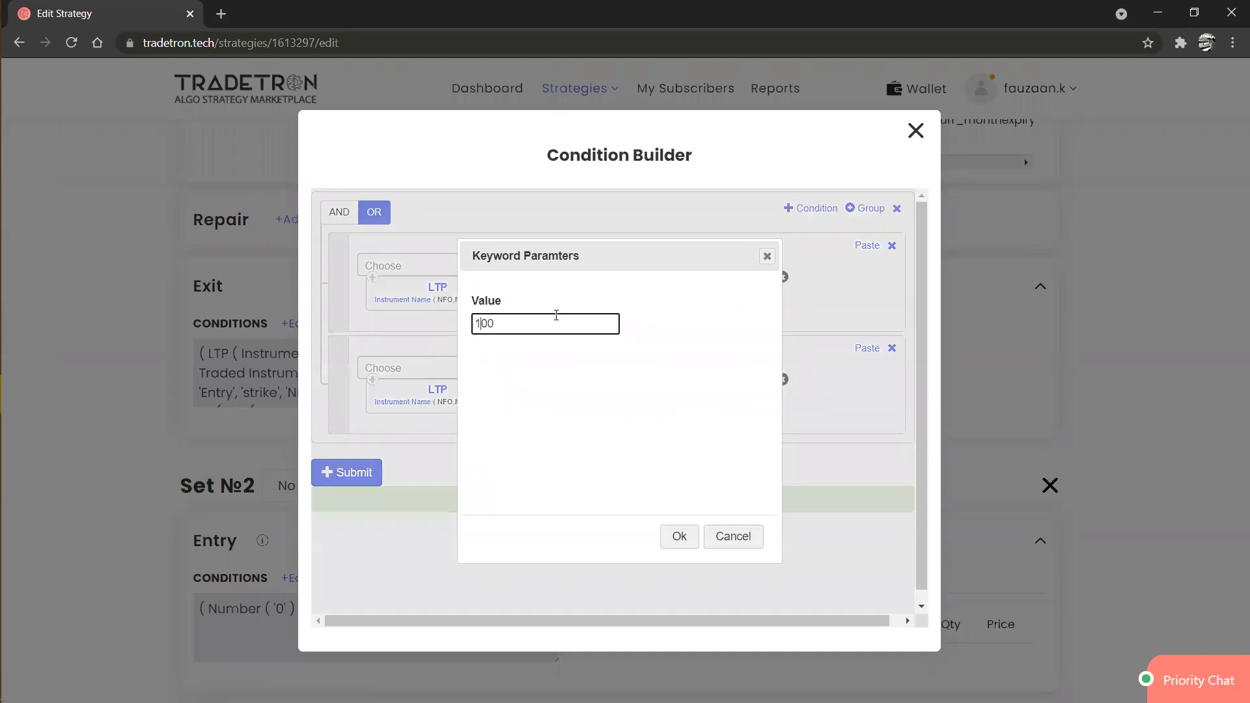
{"action": "type", "text": "."}
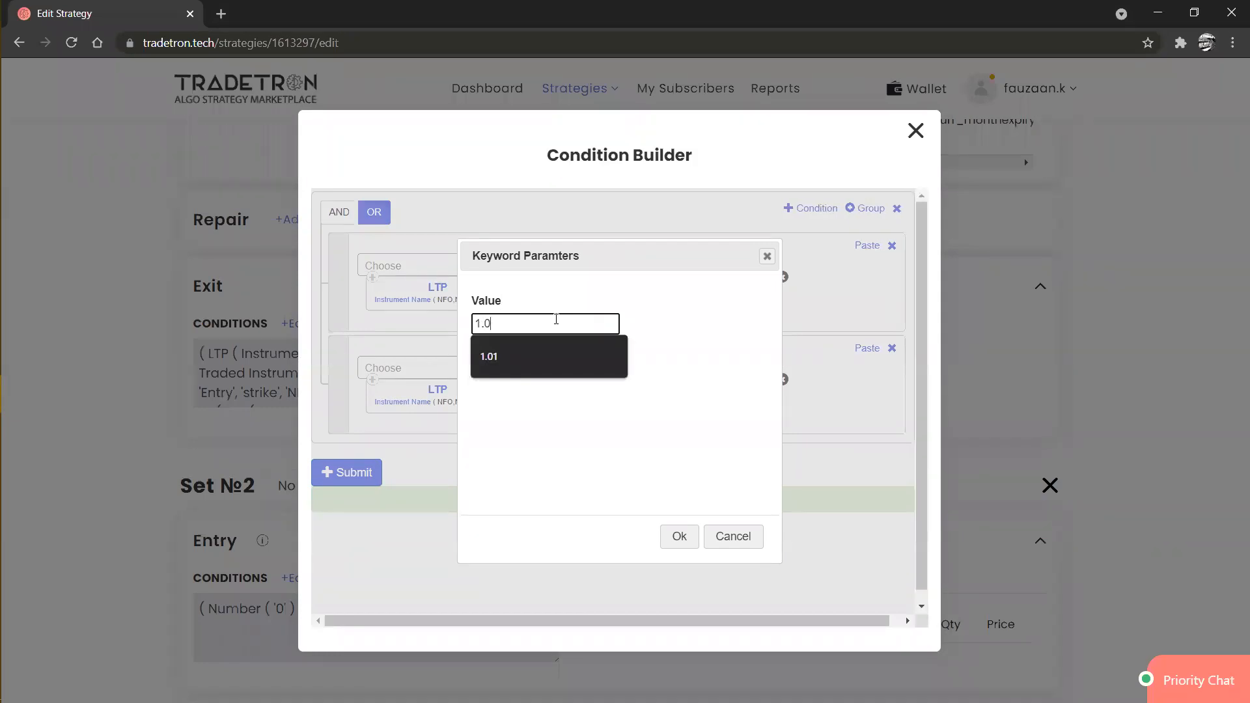
{"action": "type", "text": "1"}
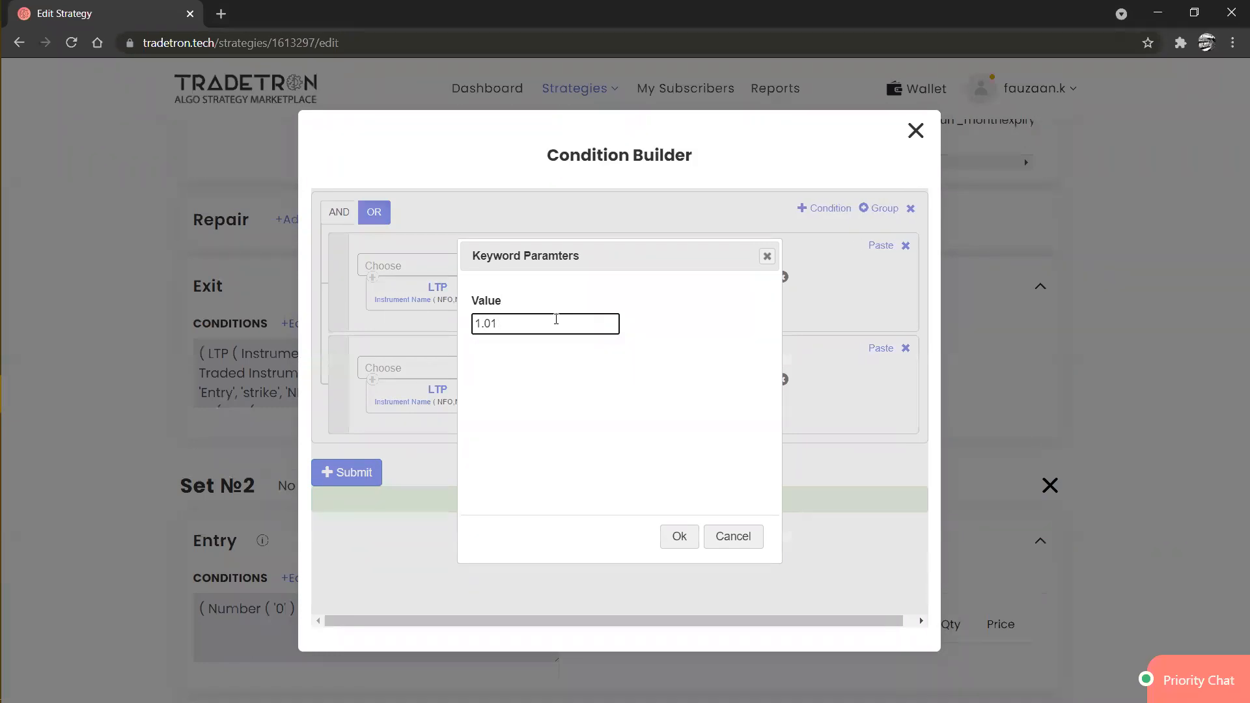
{"action": "left_click", "coordinate": [674, 536]}
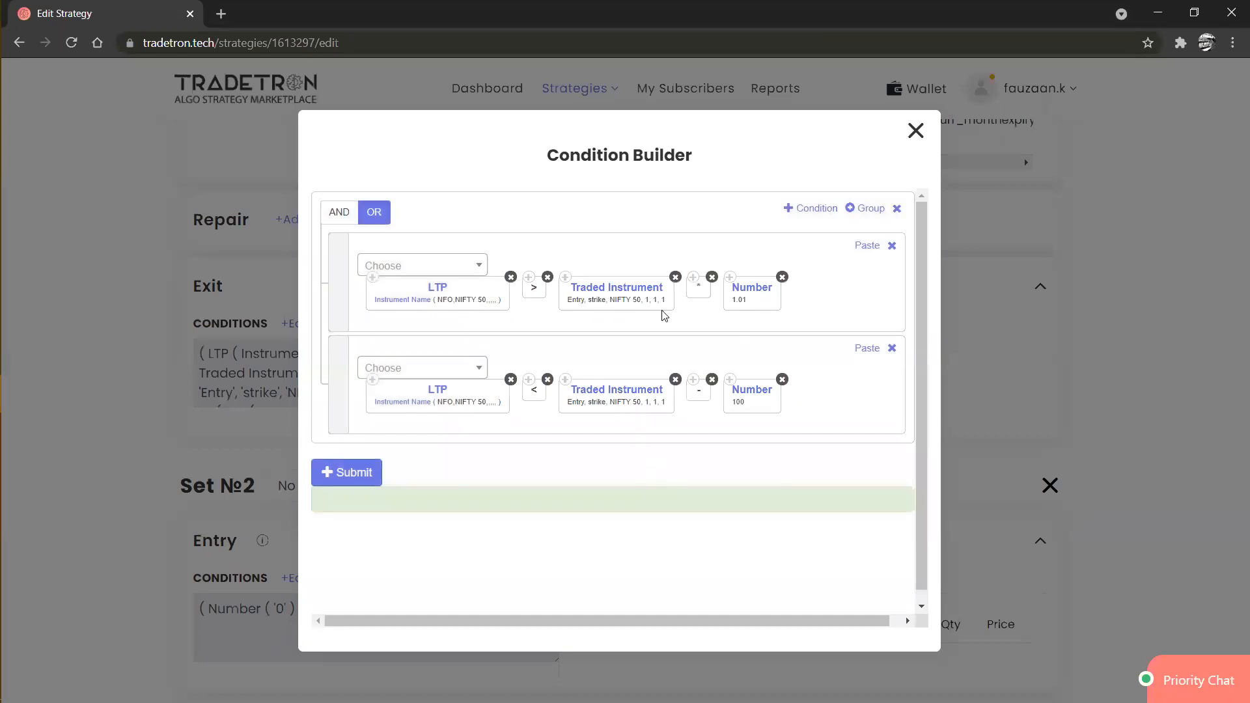
{"action": "left_click", "coordinate": [915, 133]}
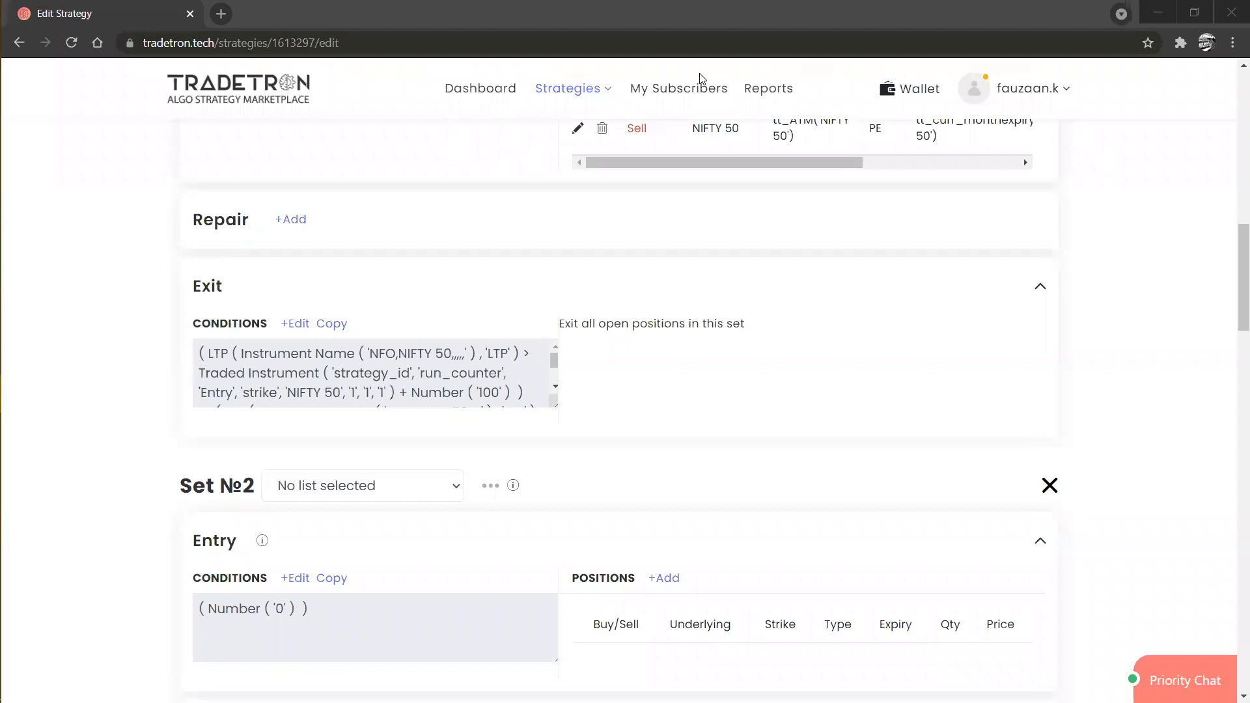
Step: Open the deployed strategies in a new browser tab and examine the positions of the Magical Strangle for Consistent Income strategy
{"action": "left_click", "coordinate": [559, 91]}
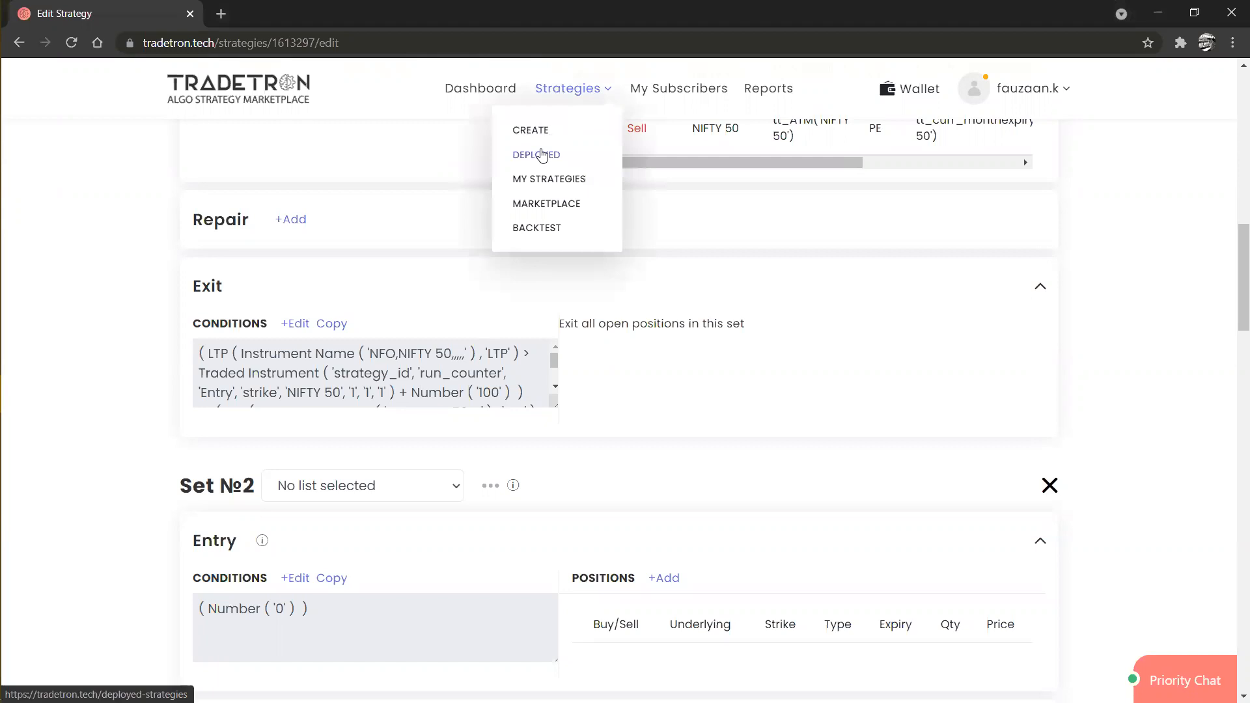
{"action": "right_click", "coordinate": [543, 153]}
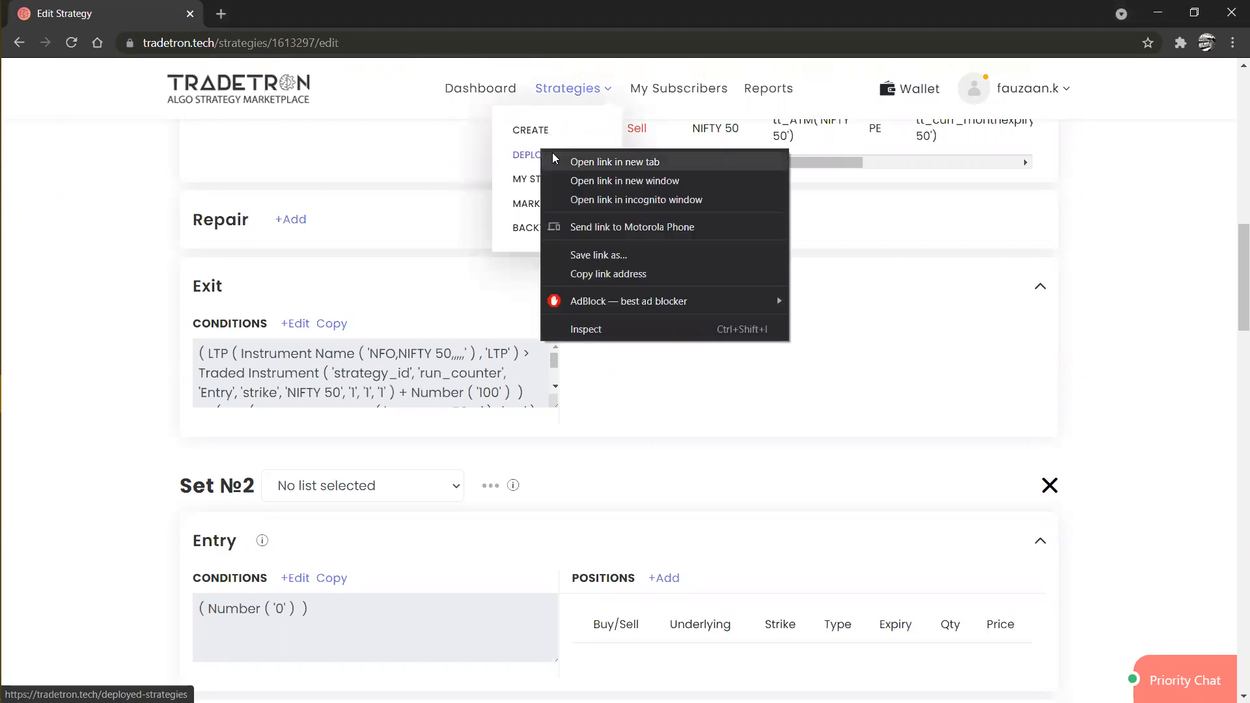
{"action": "left_click", "coordinate": [552, 158]}
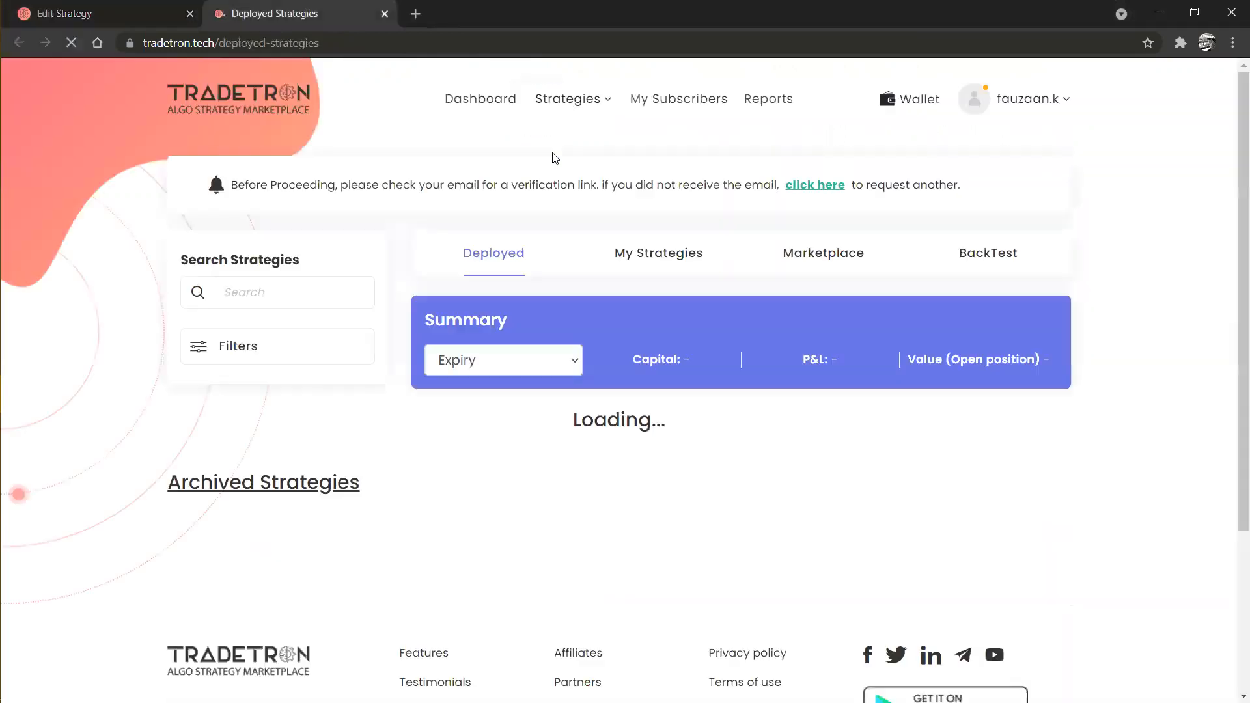
{"action": "scroll", "coordinate": [363, 387], "scroll_direction": "down", "scroll_amount": 15}
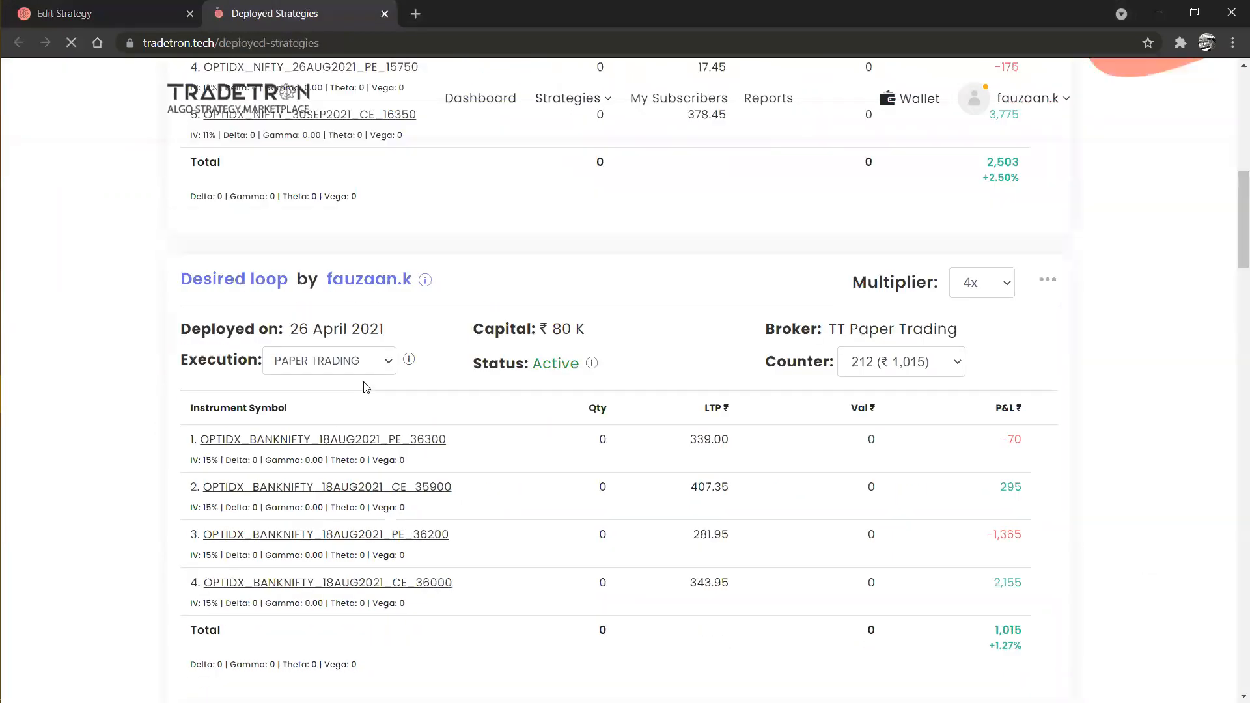
{"action": "scroll", "coordinate": [363, 387], "scroll_direction": "down", "scroll_amount": 5}
{"action": "scroll", "coordinate": [362, 384], "scroll_direction": "up", "scroll_amount": 6}
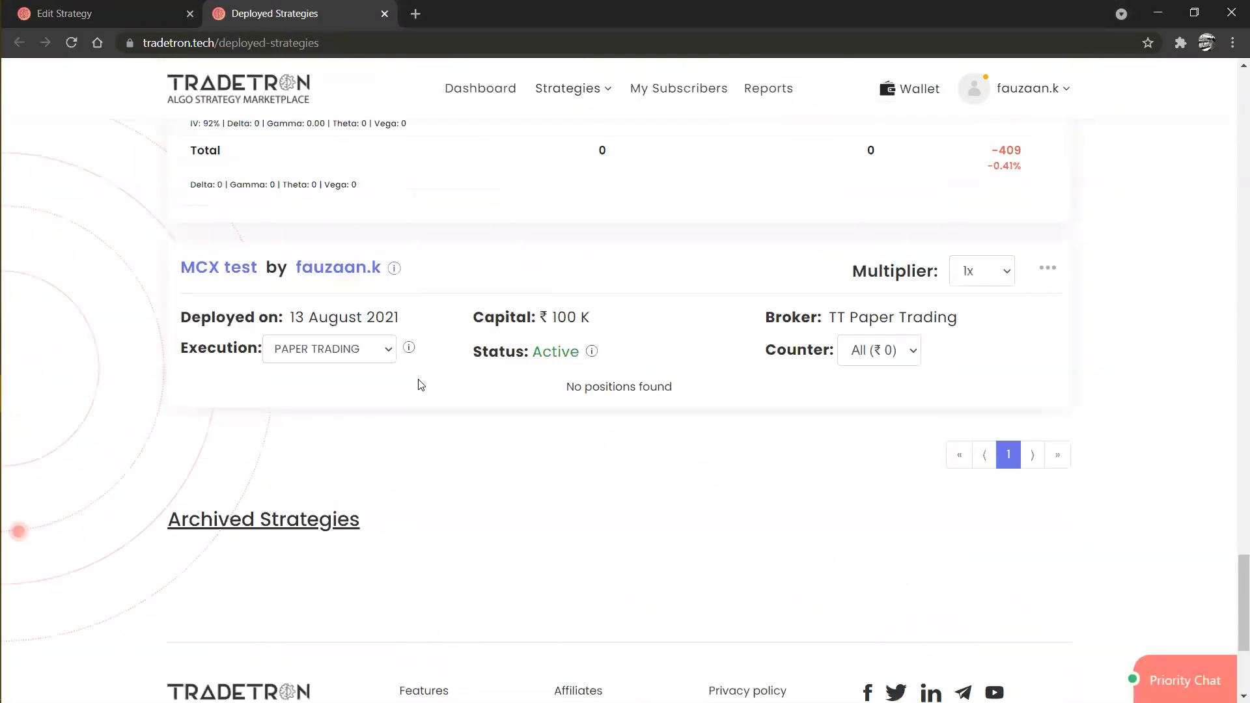
{"action": "scroll", "coordinate": [420, 384], "scroll_direction": "up", "scroll_amount": 7}
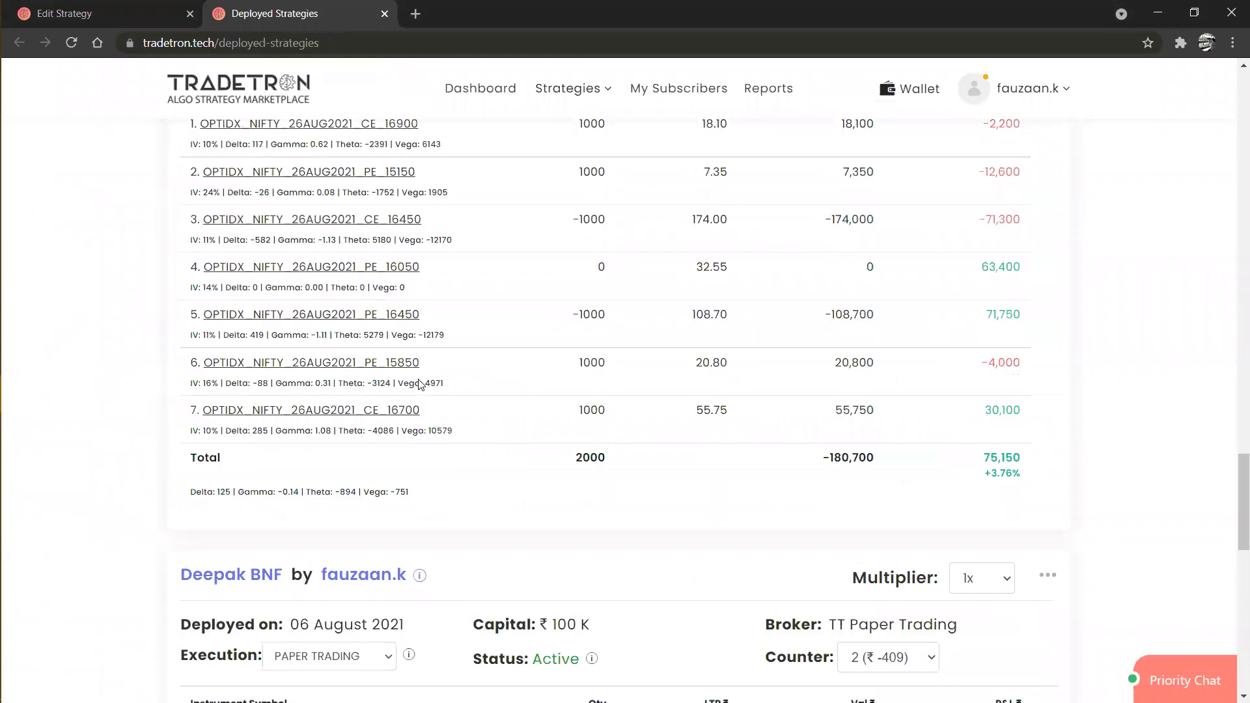
{"action": "scroll", "coordinate": [420, 384], "scroll_direction": "up", "scroll_amount": 1}
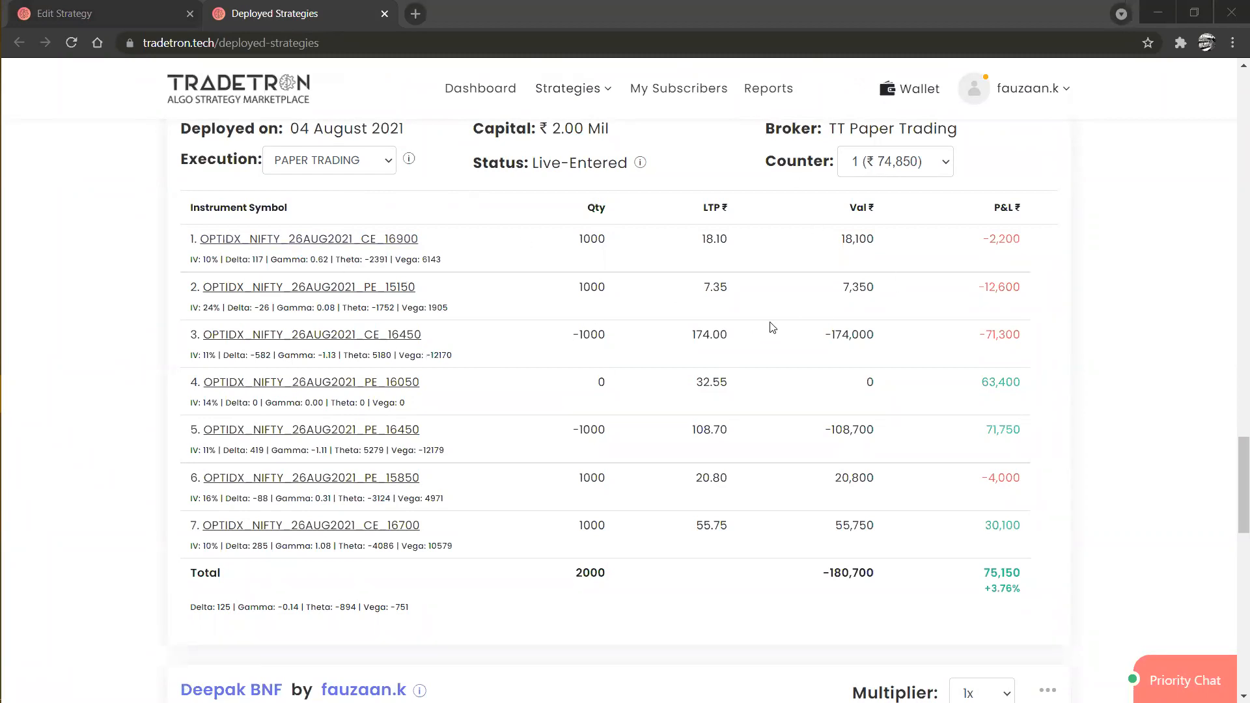
{"action": "scroll", "coordinate": [773, 326], "scroll_direction": "up", "scroll_amount": 1}
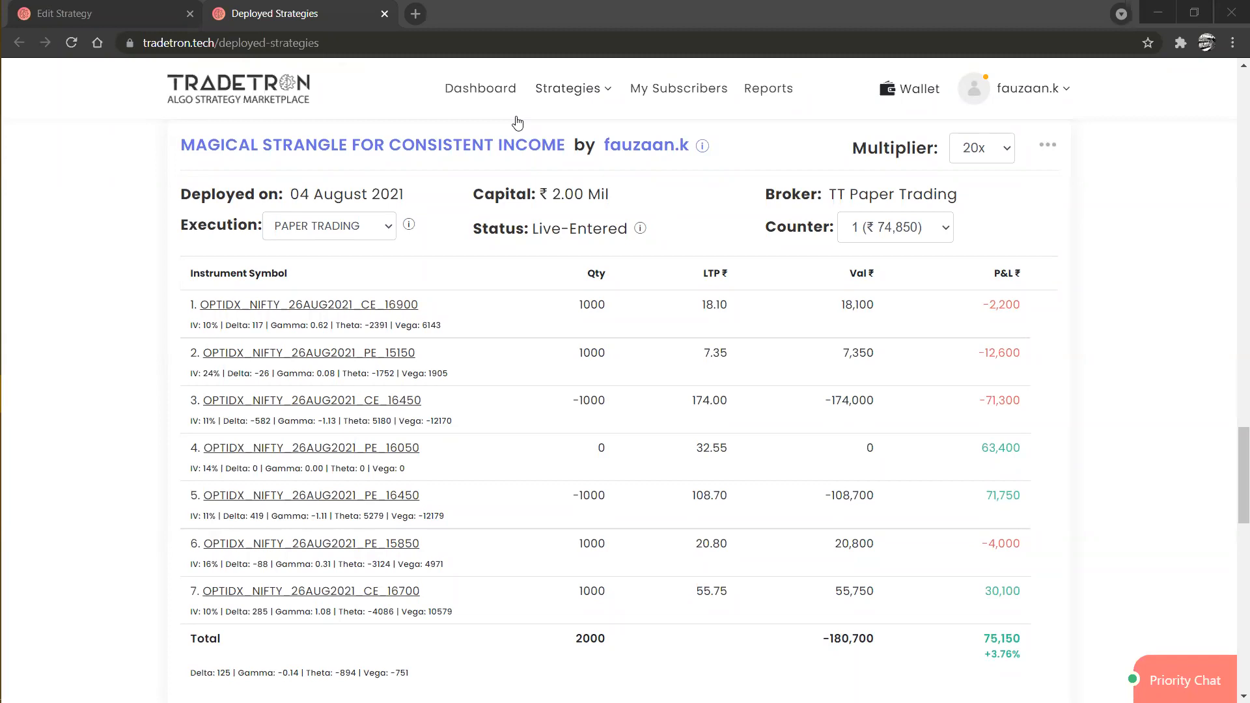
Step: Return to the strategy being edited and view the Priority Chat support window, closing it again
{"action": "left_click", "coordinate": [56, 10]}
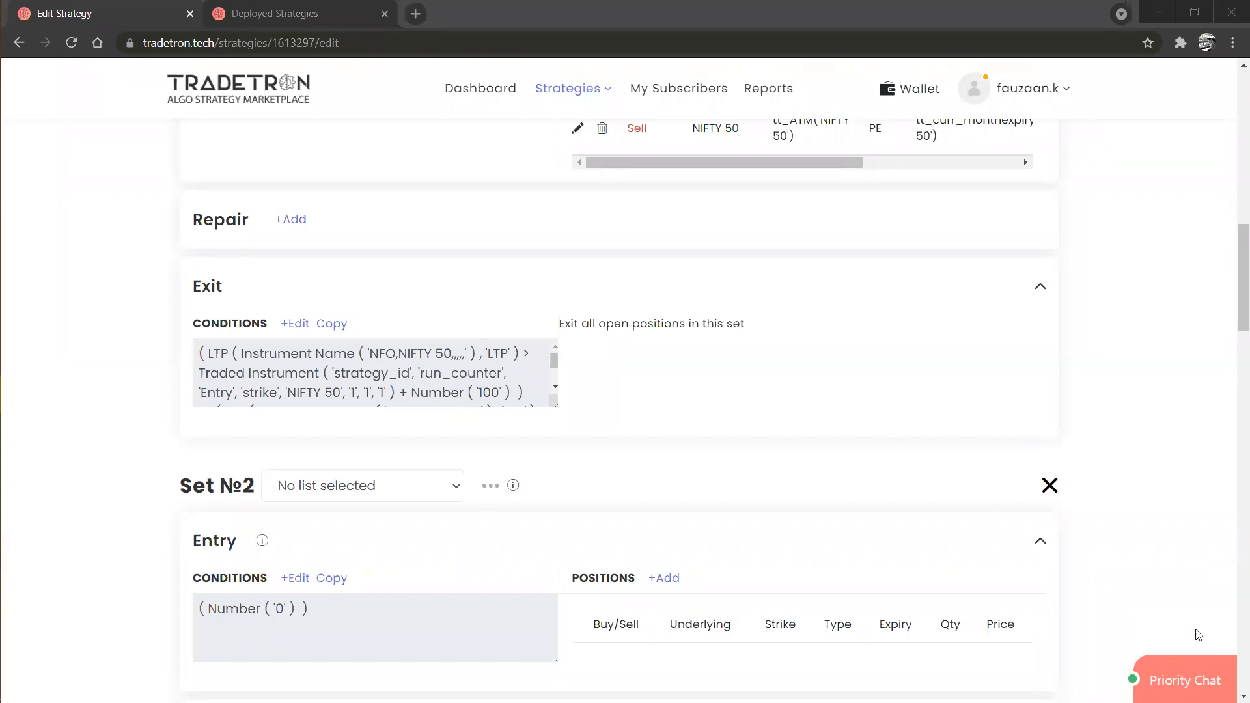
{"action": "left_click", "coordinate": [1189, 682]}
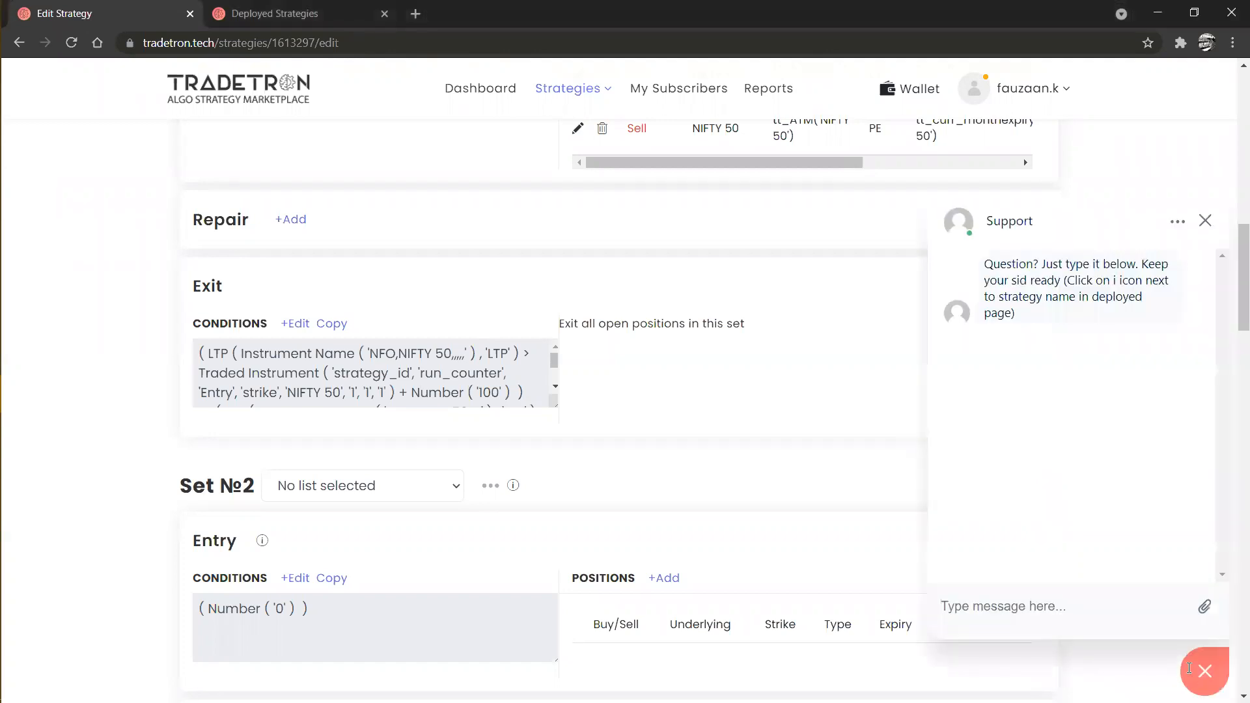
{"action": "left_click", "coordinate": [1206, 221]}
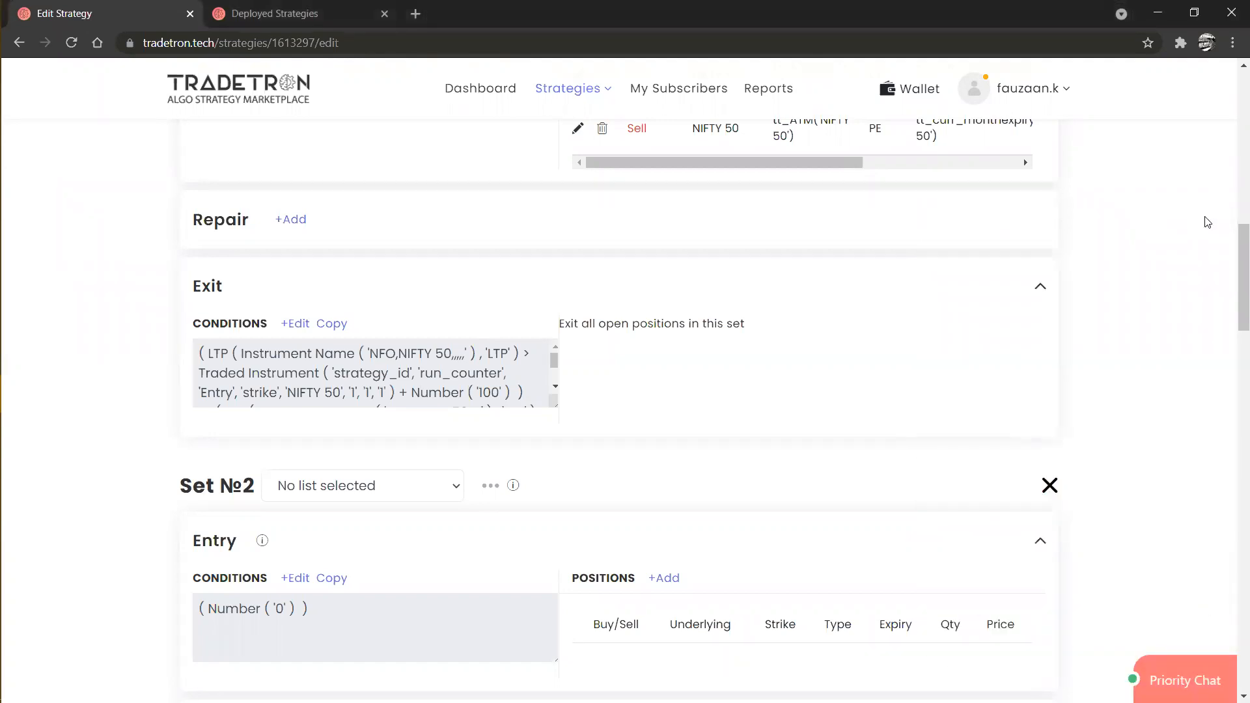